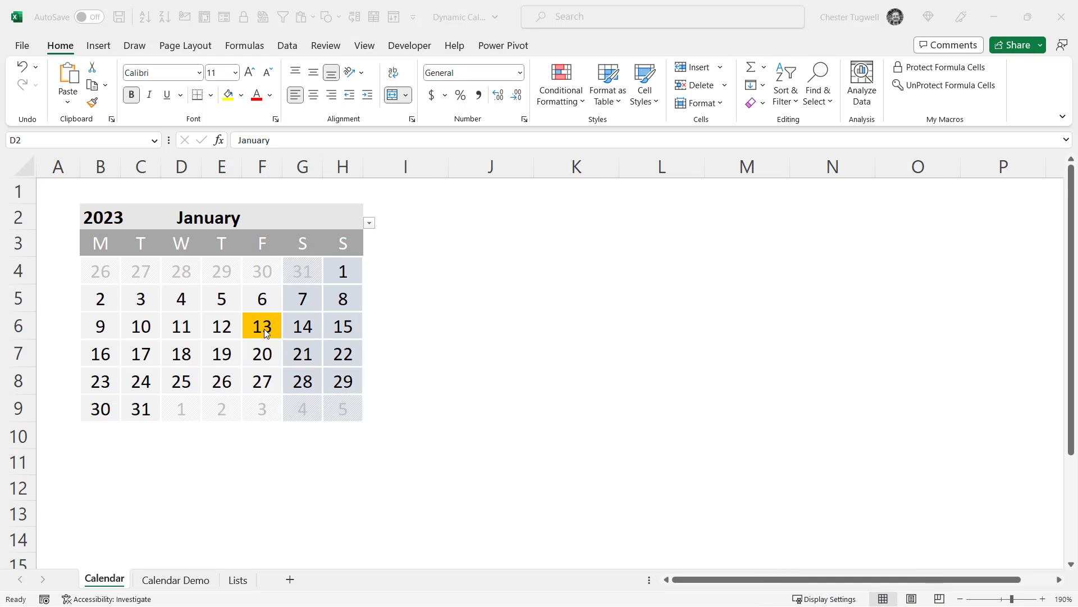
Switch the month of the finished calendar on the Calendar sheet to April.
click(370, 224)
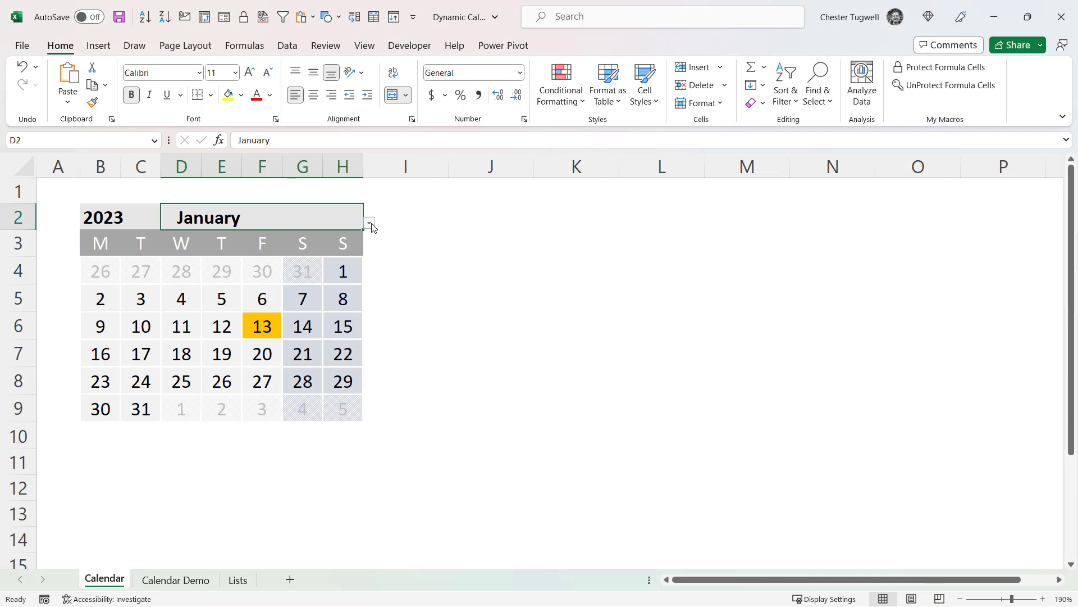
click(369, 224)
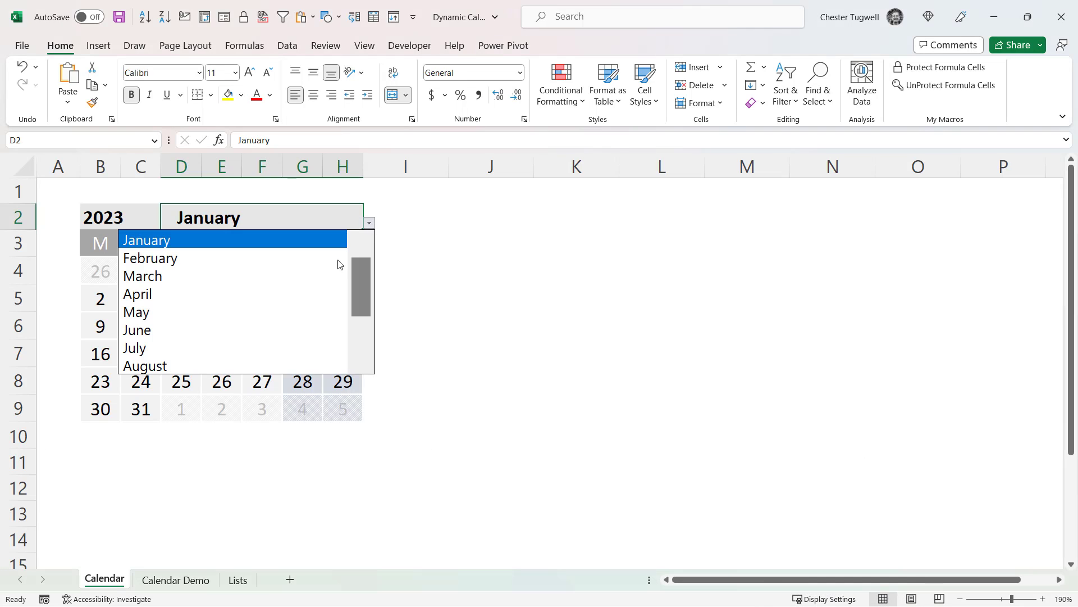
click(190, 292)
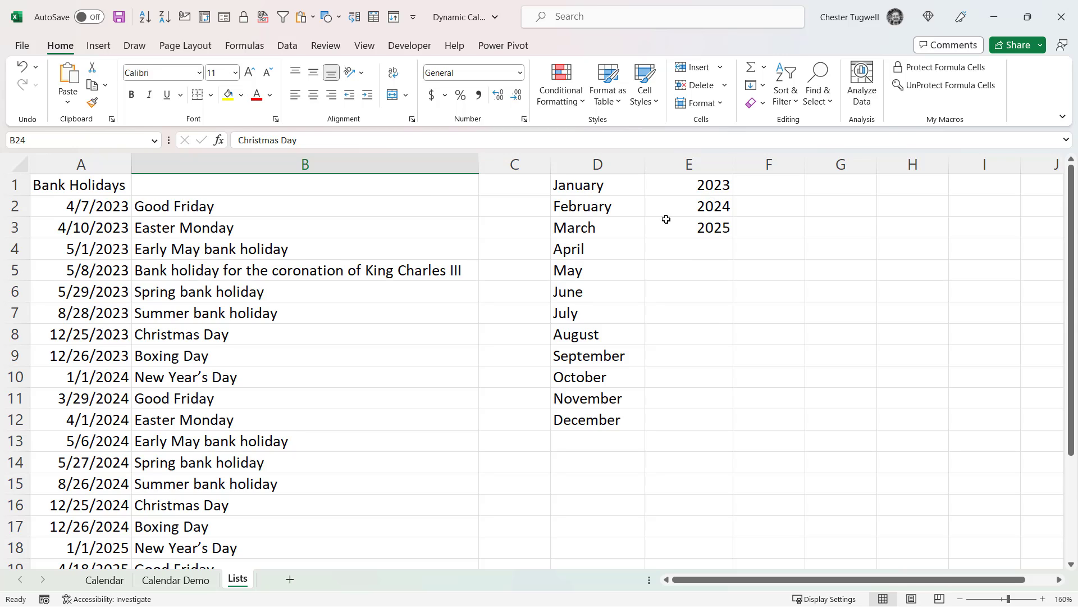
On the Calendar Demo sheet, set data validation for year cell B2 to allow a List.
key(alt+a)
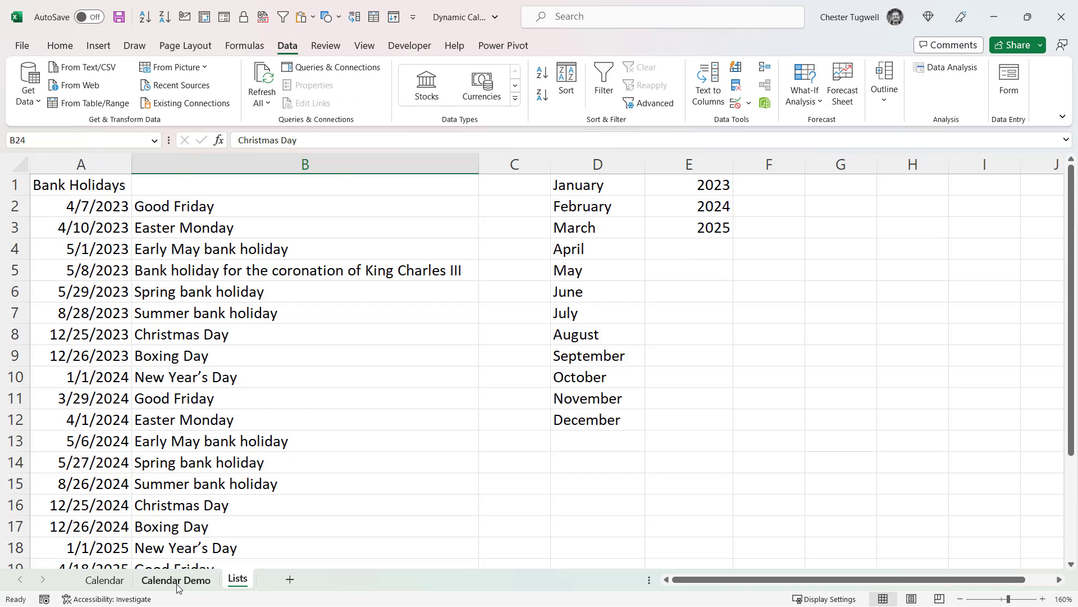
click(211, 579)
click(140, 225)
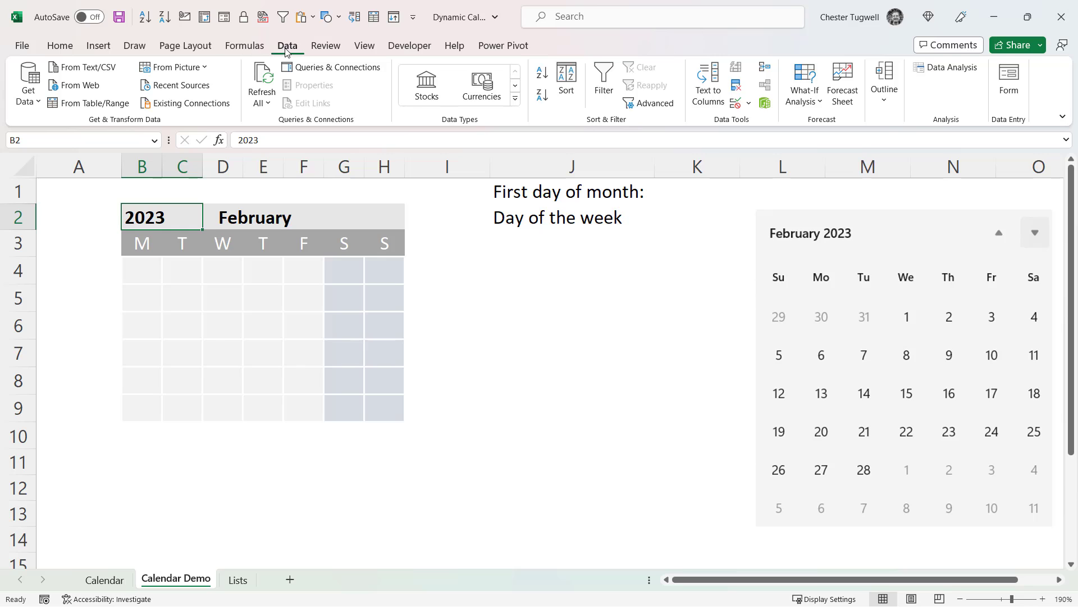
click(735, 105)
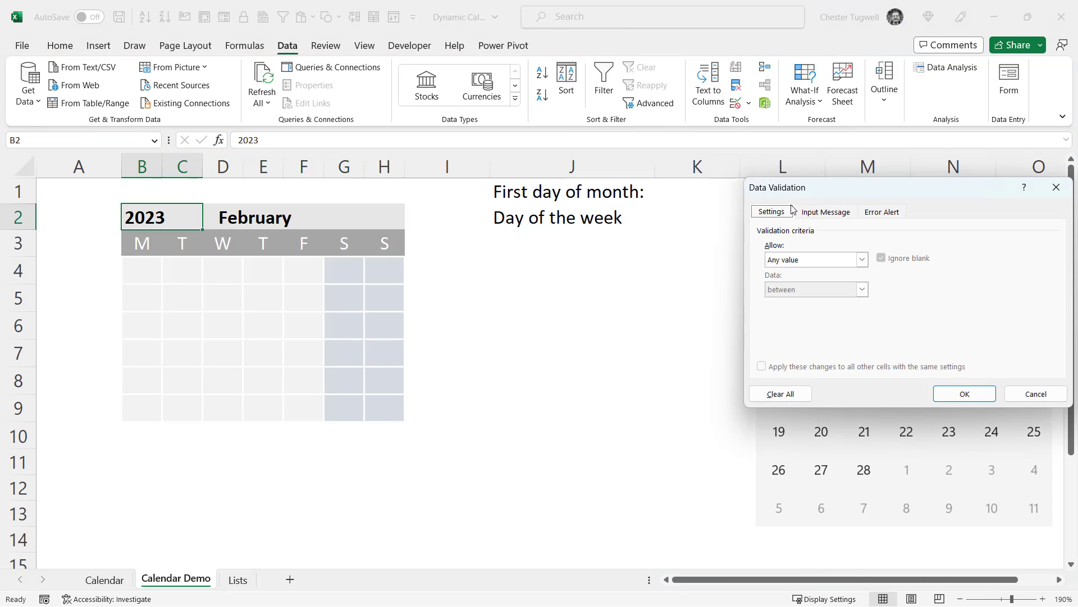
drag(814, 187, 531, 190)
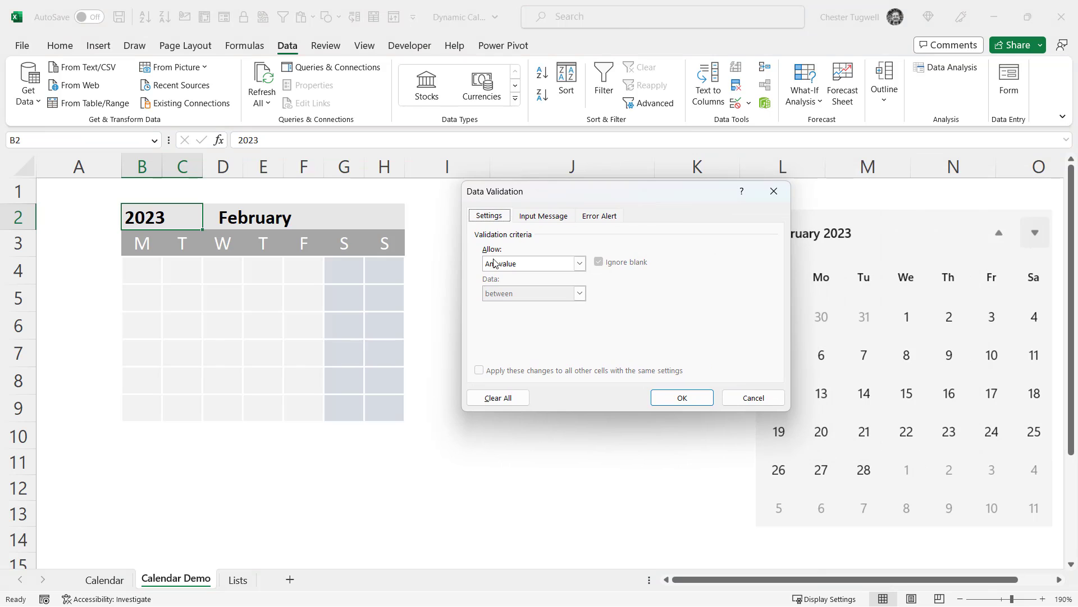
click(579, 263)
click(512, 309)
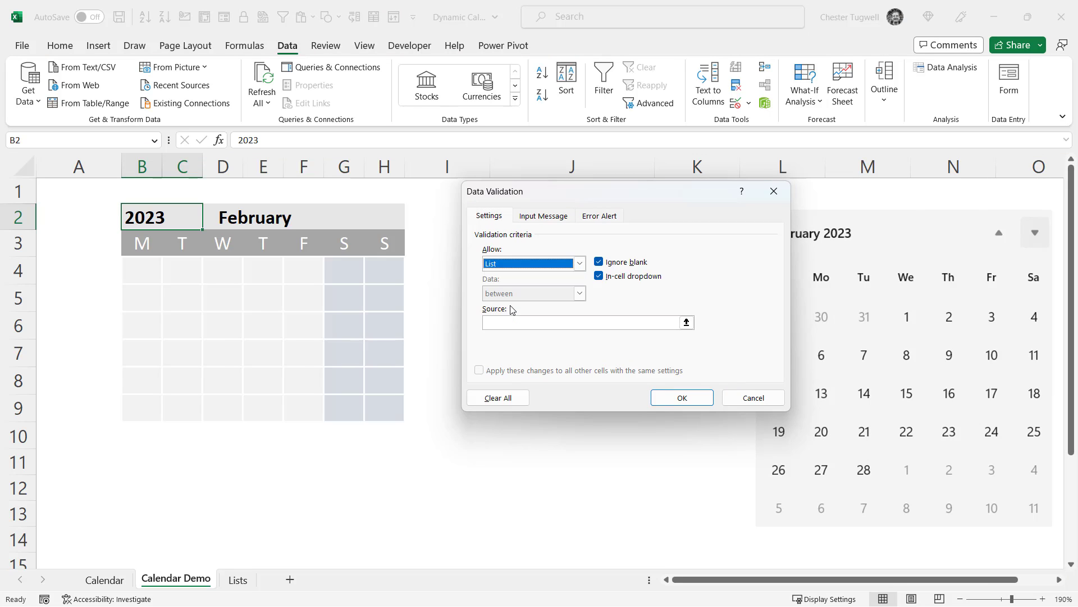
Use the years in E1:E3 of the Lists sheet as the validation source, apply it and open the year choices in B2.
click(500, 321)
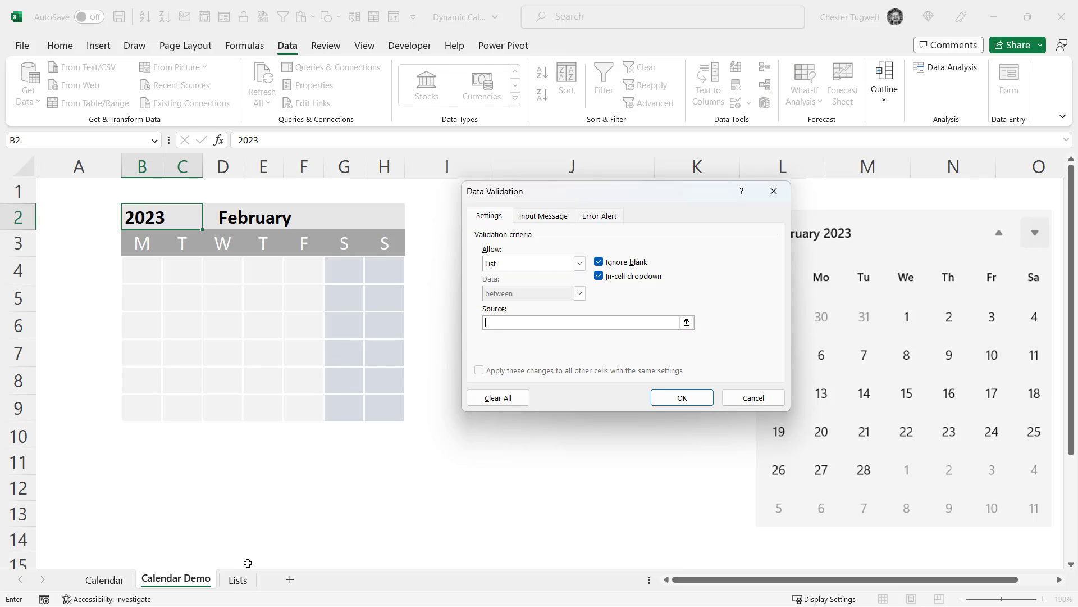
click(243, 587)
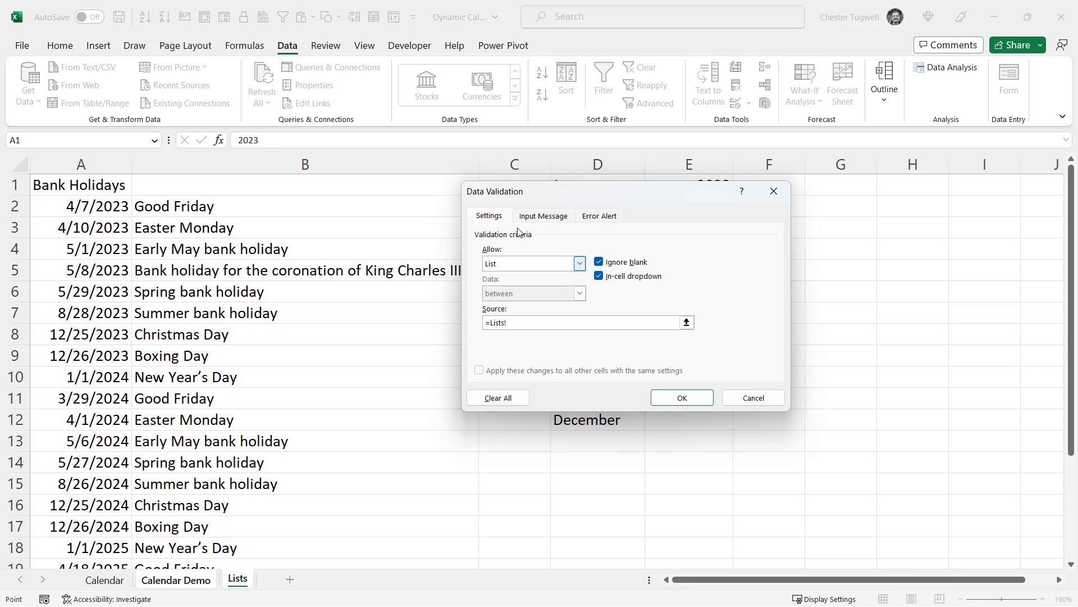
drag(608, 197, 817, 264)
drag(703, 185, 702, 228)
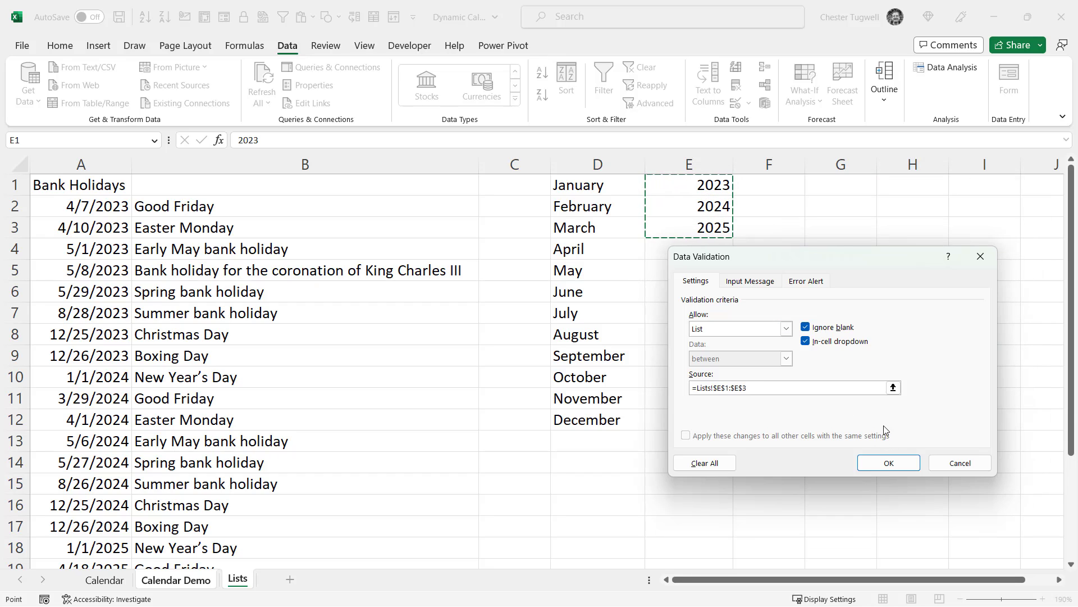
click(887, 462)
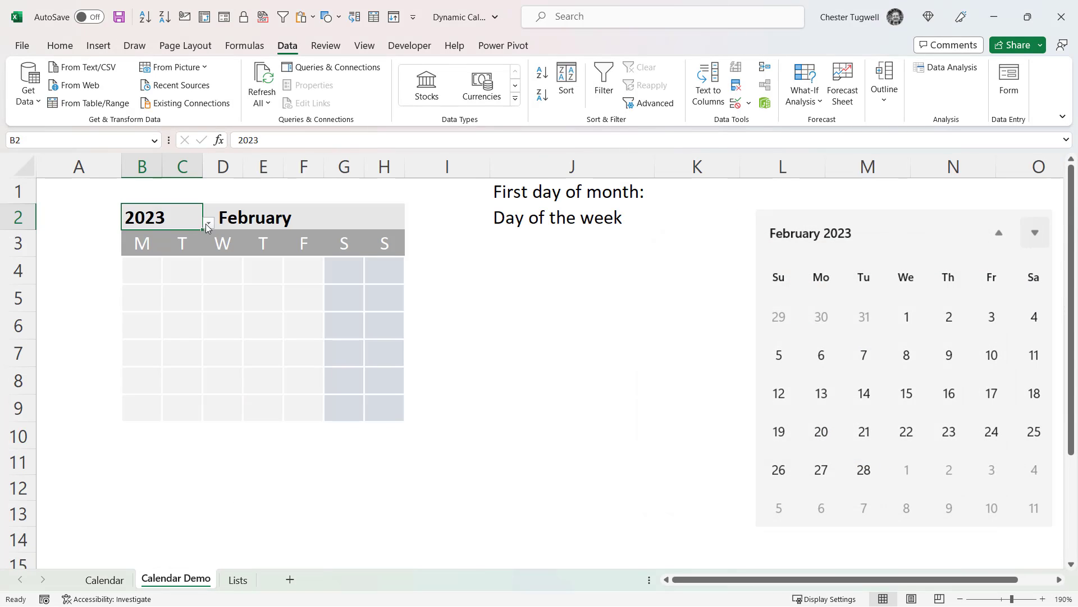
click(208, 223)
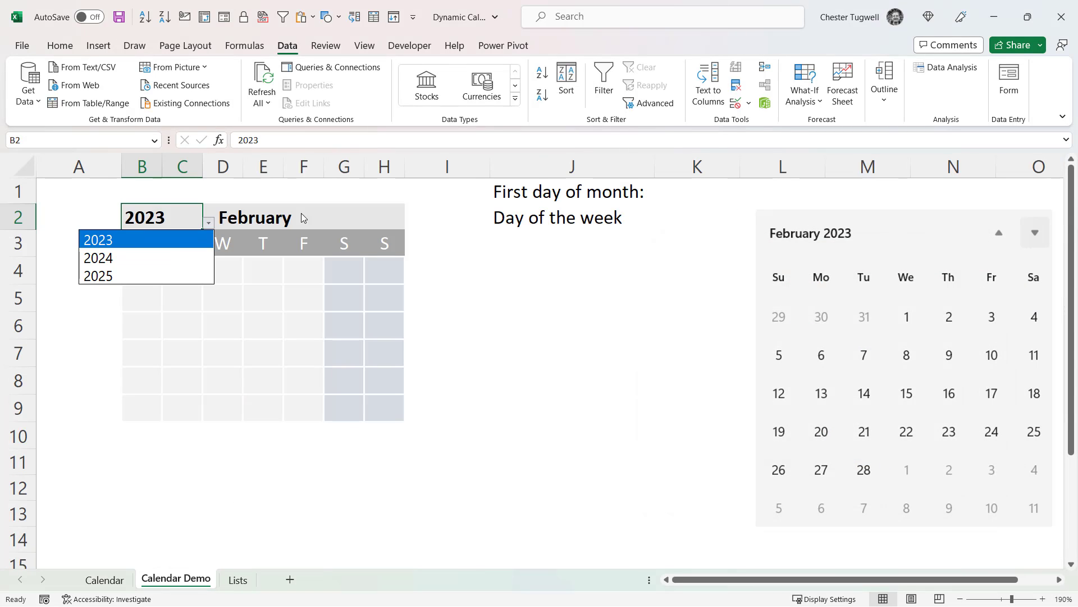
Add List data validation to month cell D2, with the months in D1:D12 of the Lists sheet as the source.
click(250, 219)
click(247, 212)
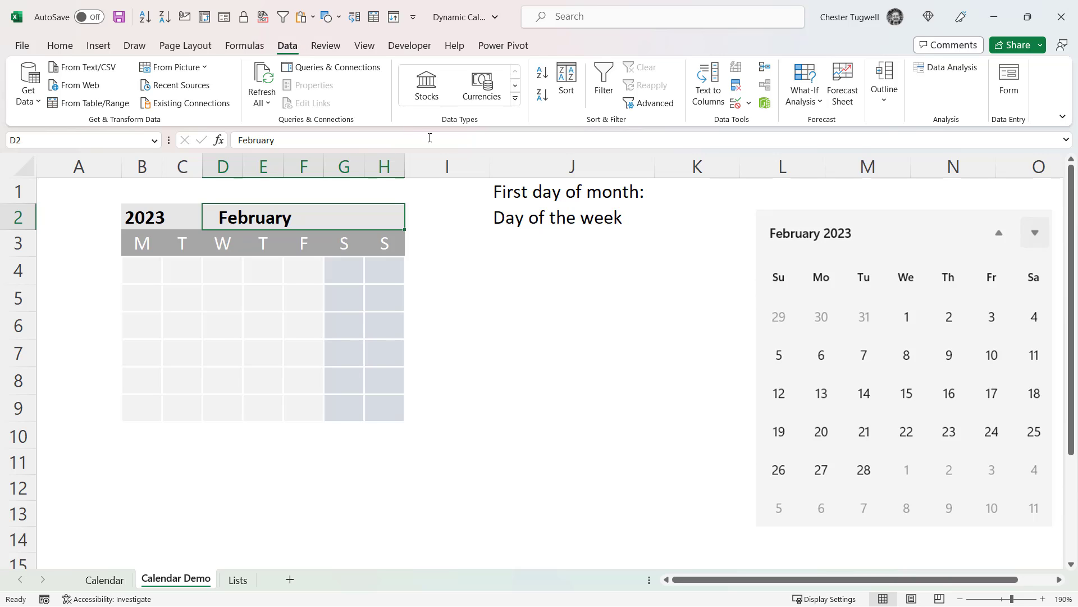
click(737, 103)
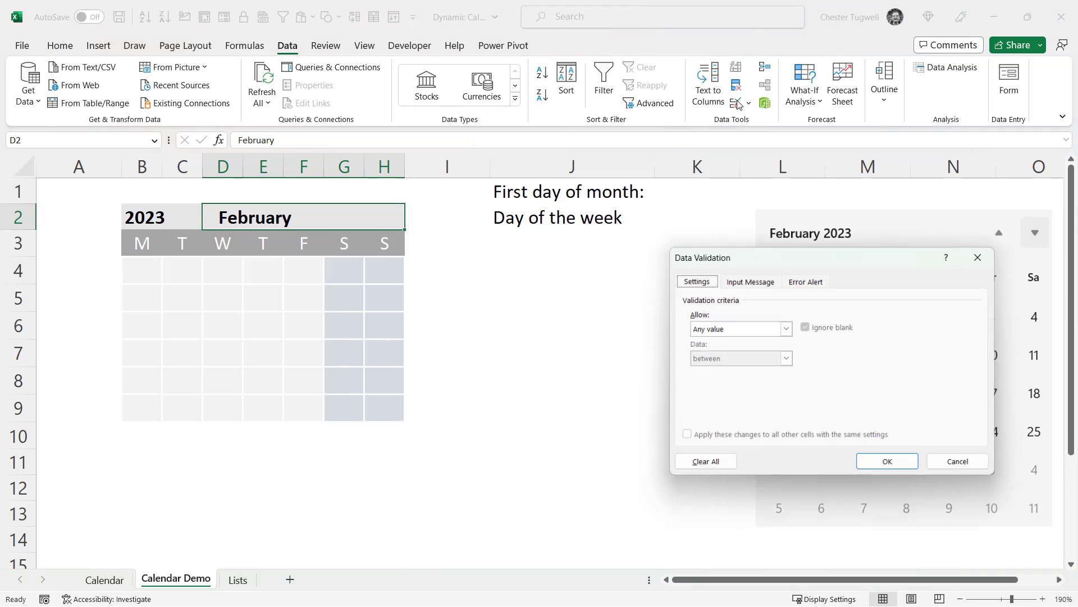
click(786, 332)
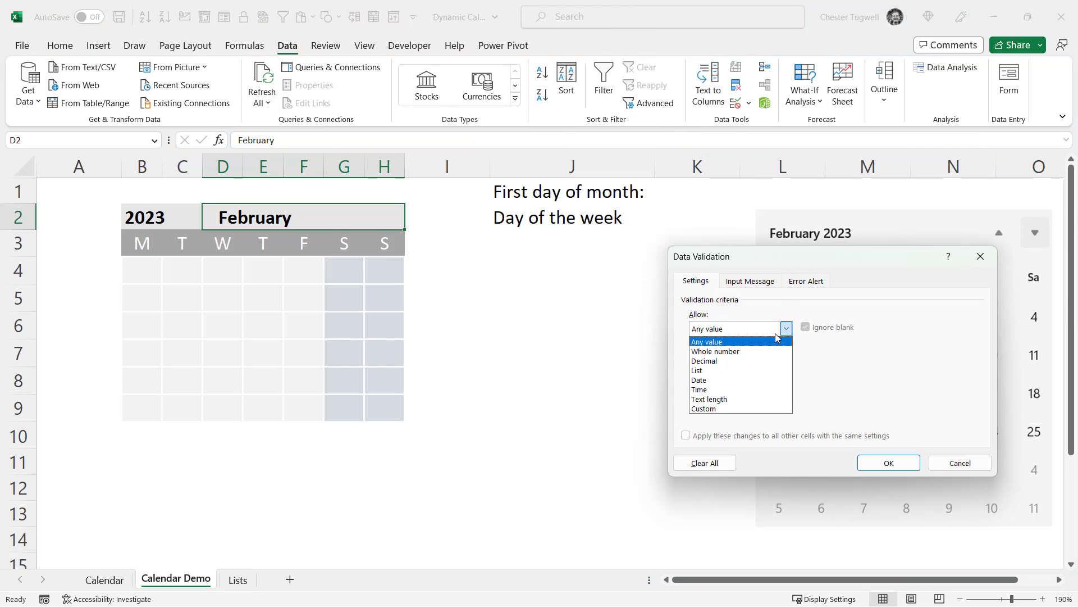
click(709, 370)
click(708, 388)
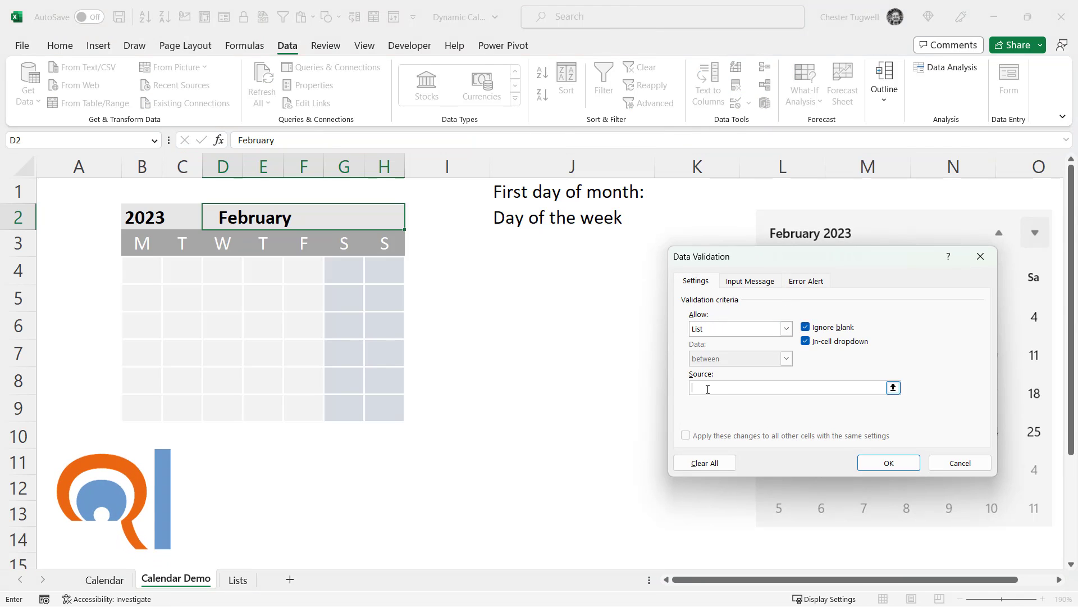
click(248, 582)
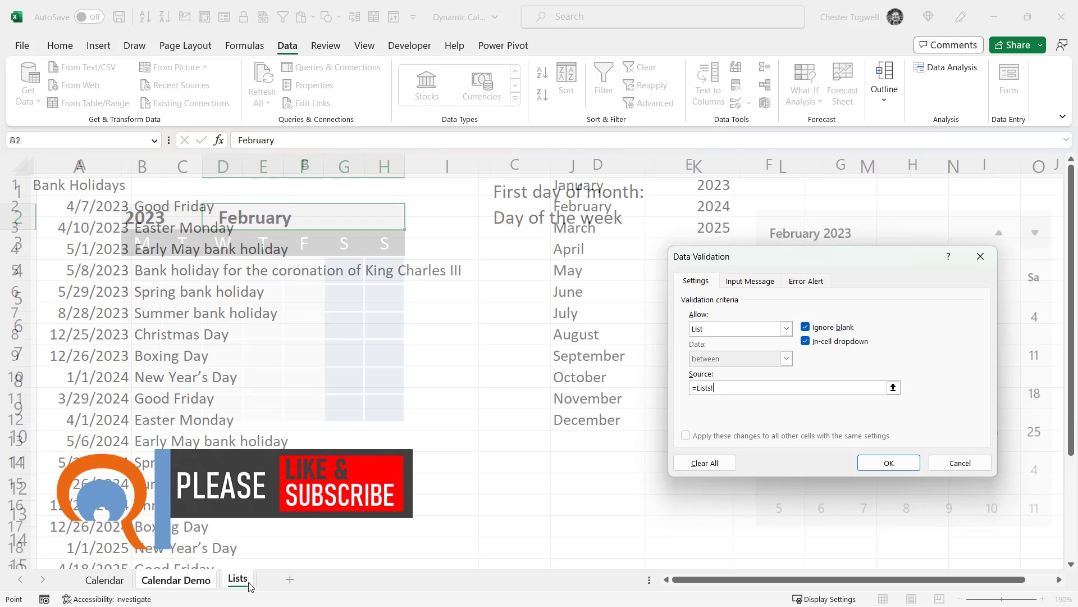
drag(594, 185, 598, 416)
click(882, 461)
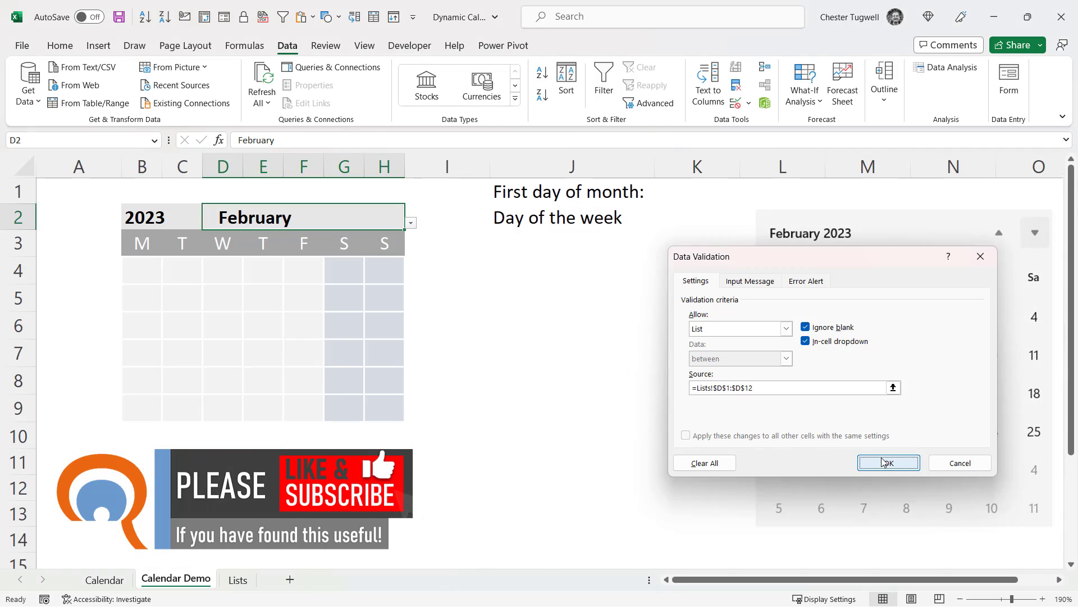
Check the available choices in year cell B2 and month cell D2 without changing the selection.
click(171, 212)
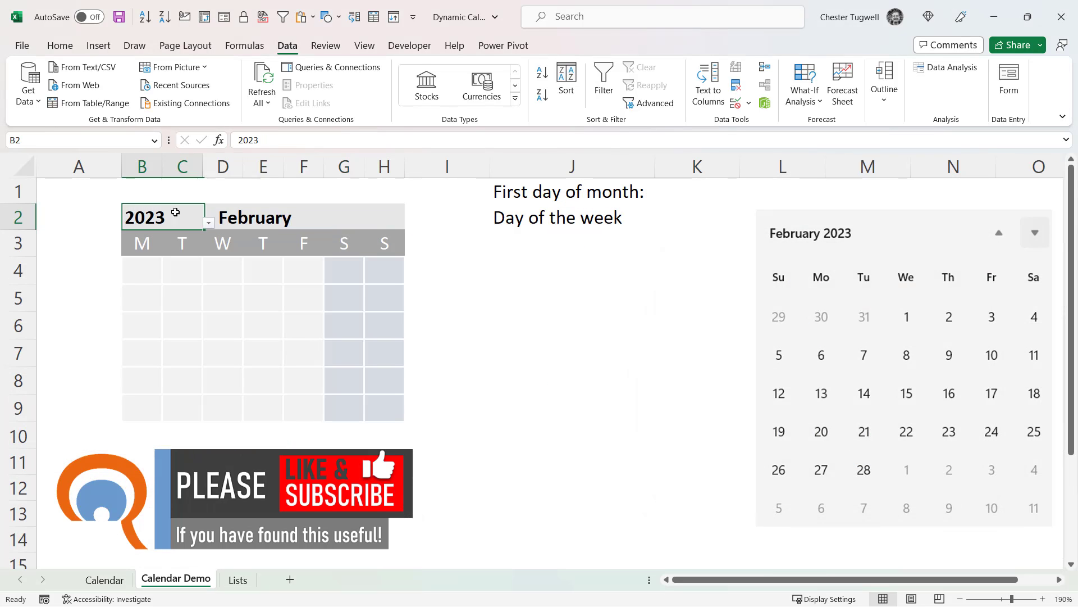
click(208, 223)
click(247, 212)
click(256, 210)
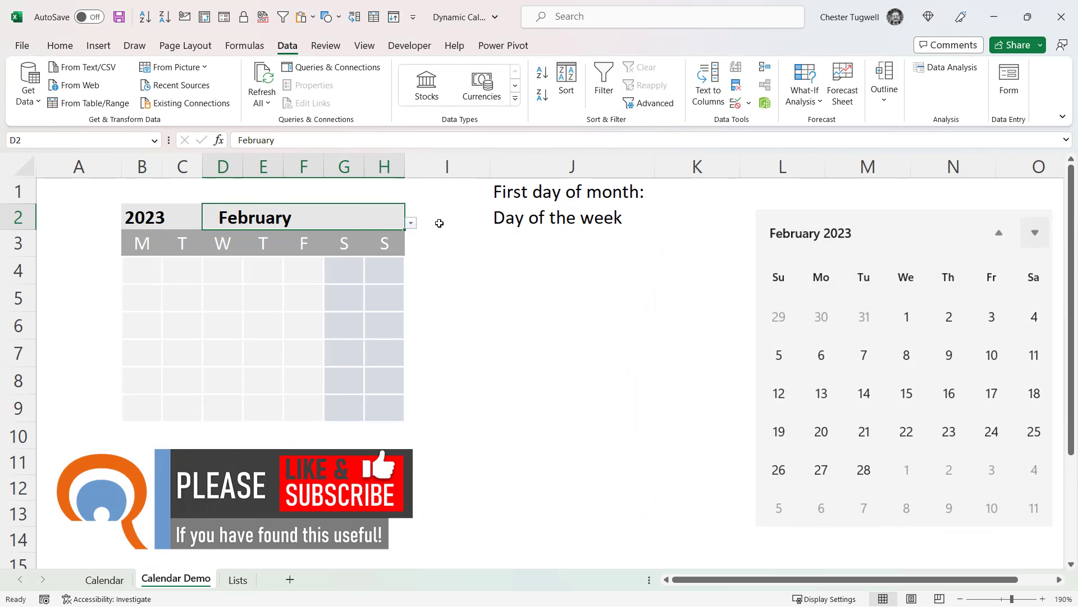
click(416, 223)
click(411, 223)
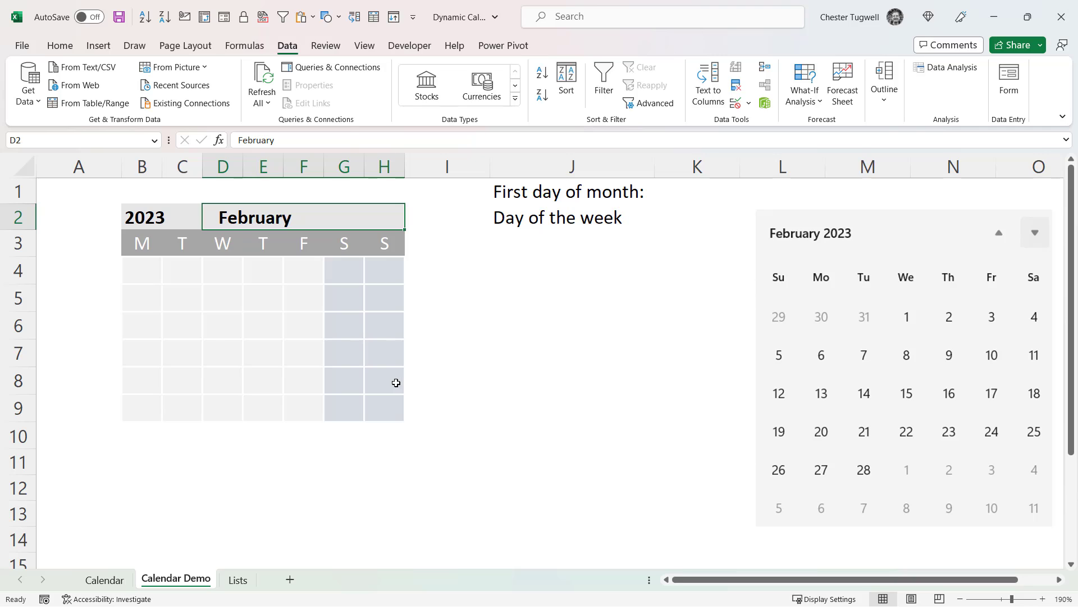
Enter the formula =DATEVALUE(1&D2&B2) in K1 to calculate the first day of the month.
click(696, 192)
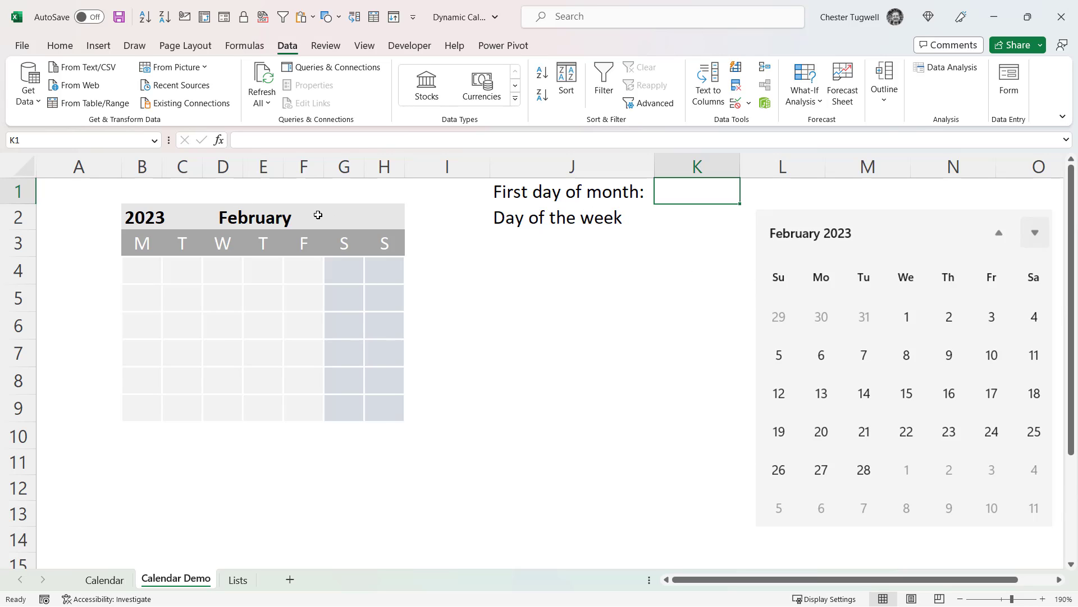
text(=date)
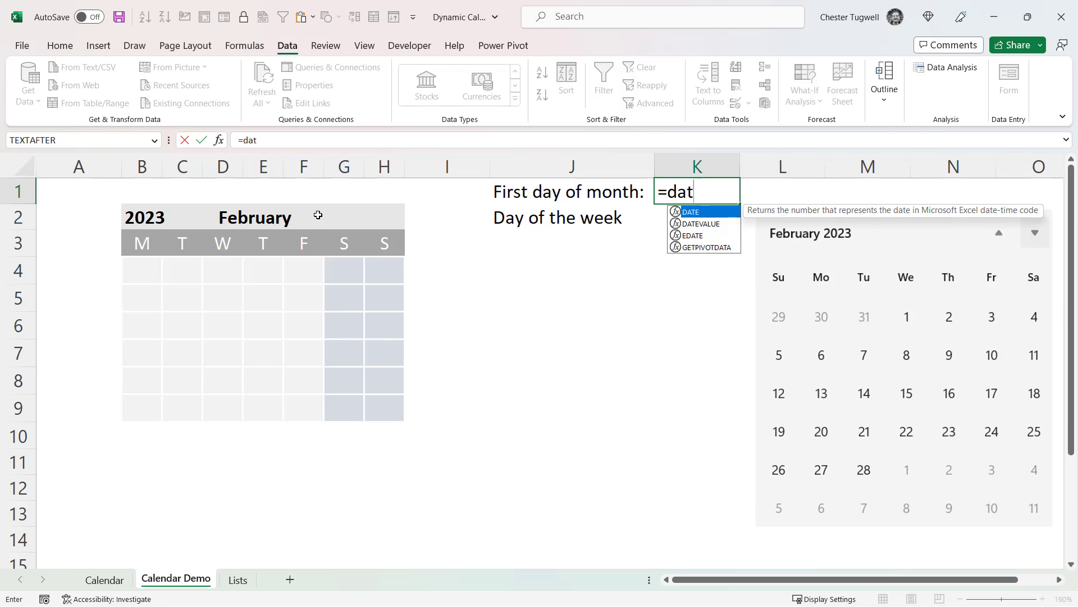
double_click(689, 224)
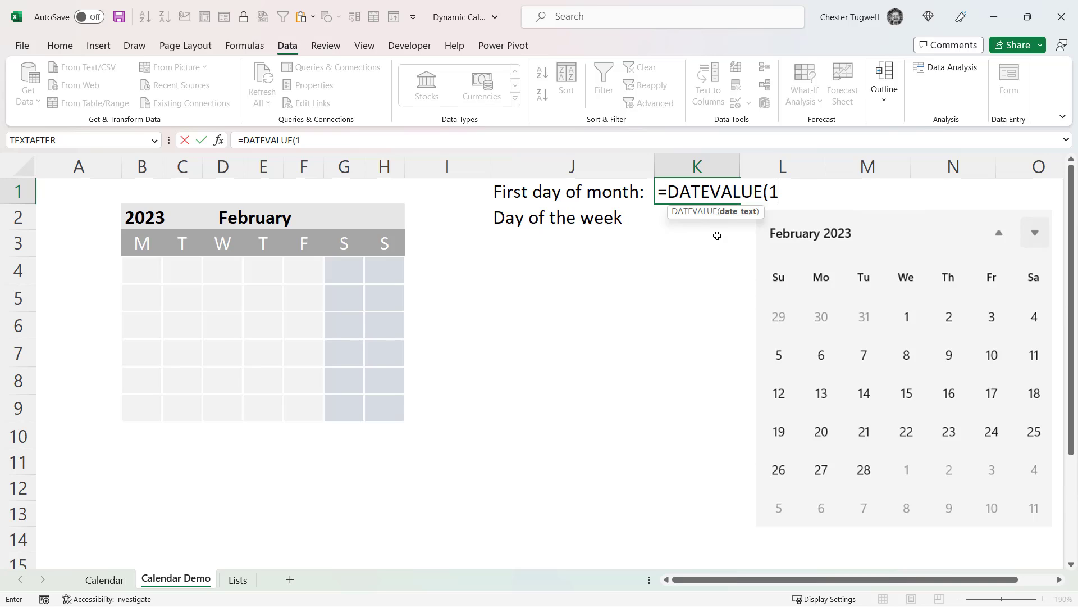
text(&)
click(225, 221)
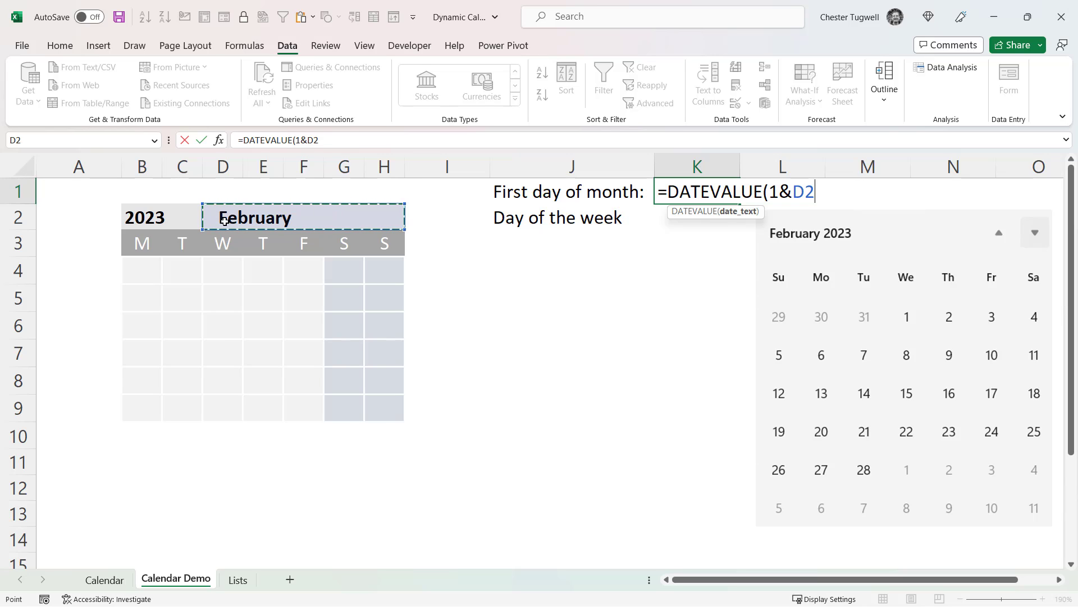
text(&)
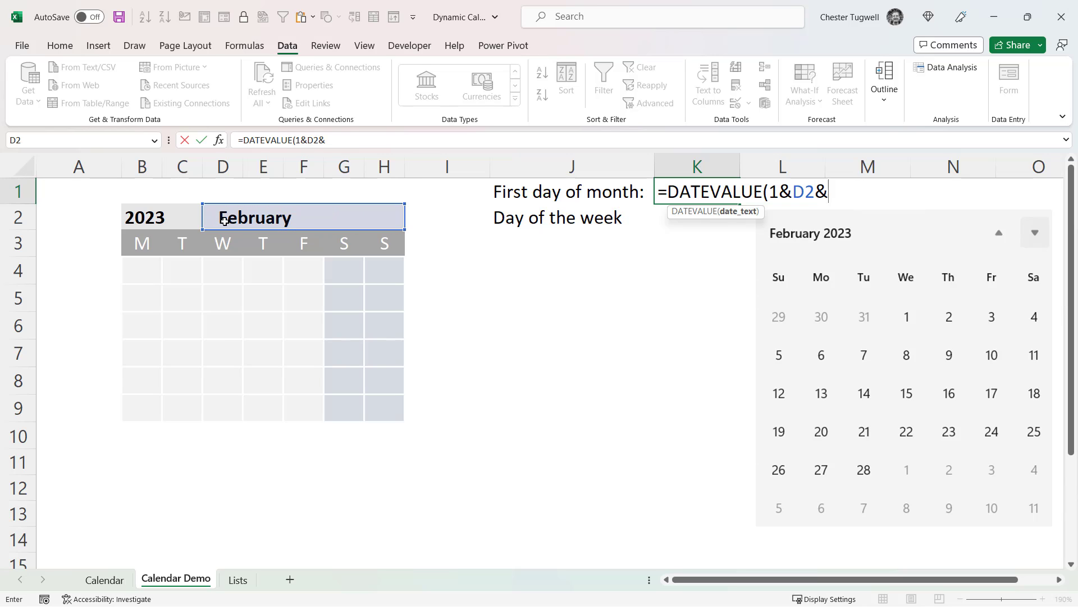
click(124, 214)
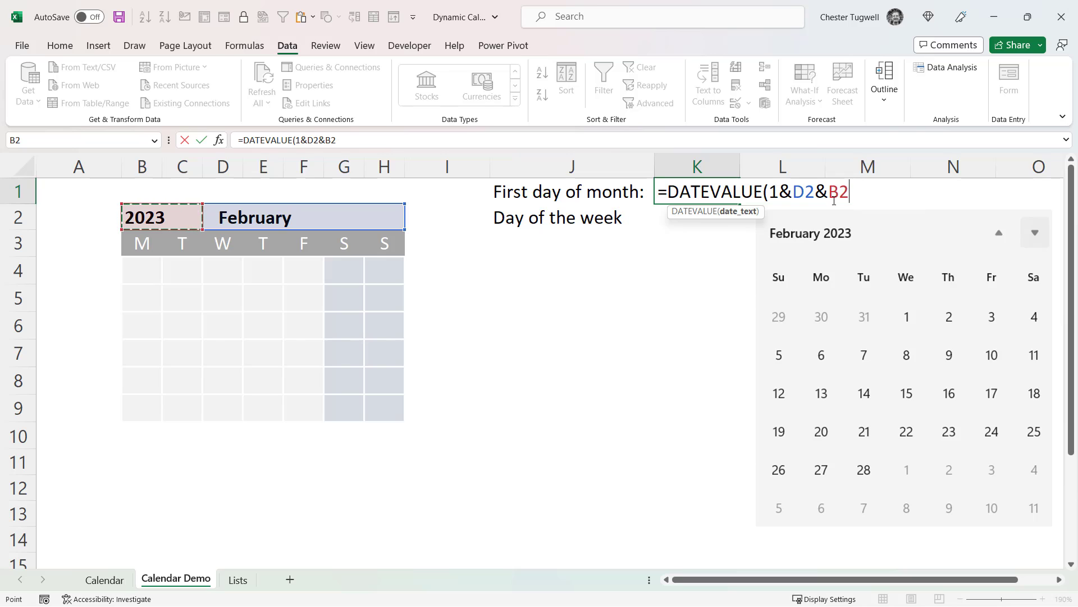
text())
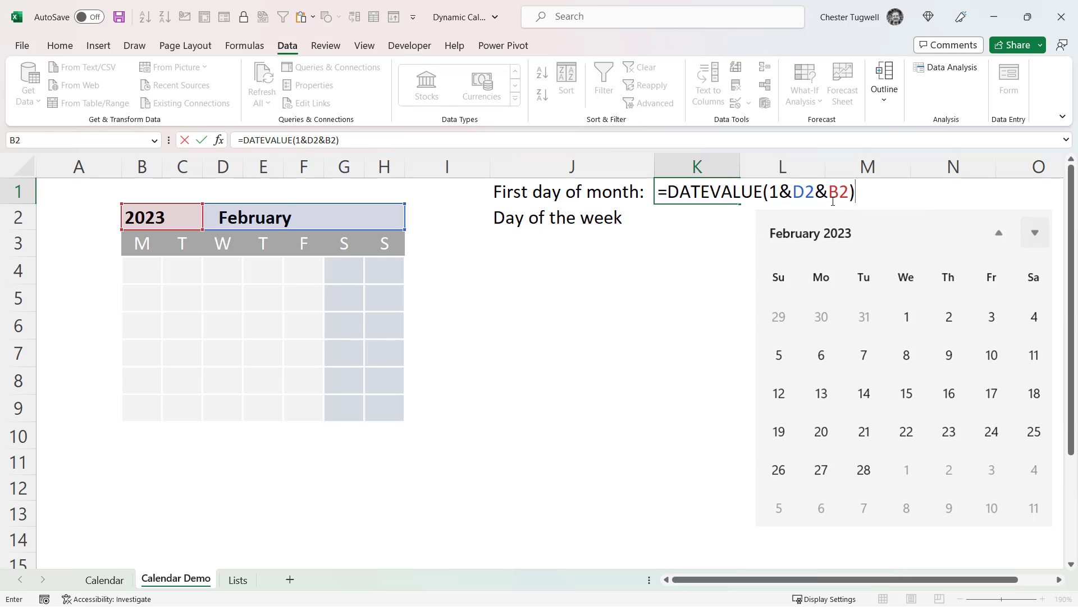
key(Return)
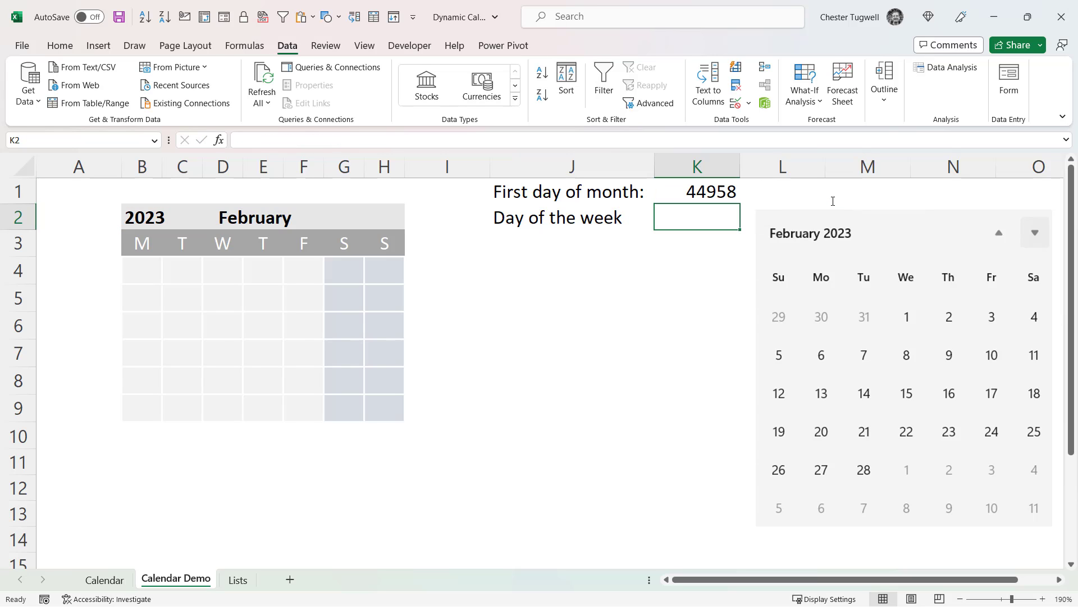
Format the first-day-of-month result in K1 as a Short Date.
click(709, 195)
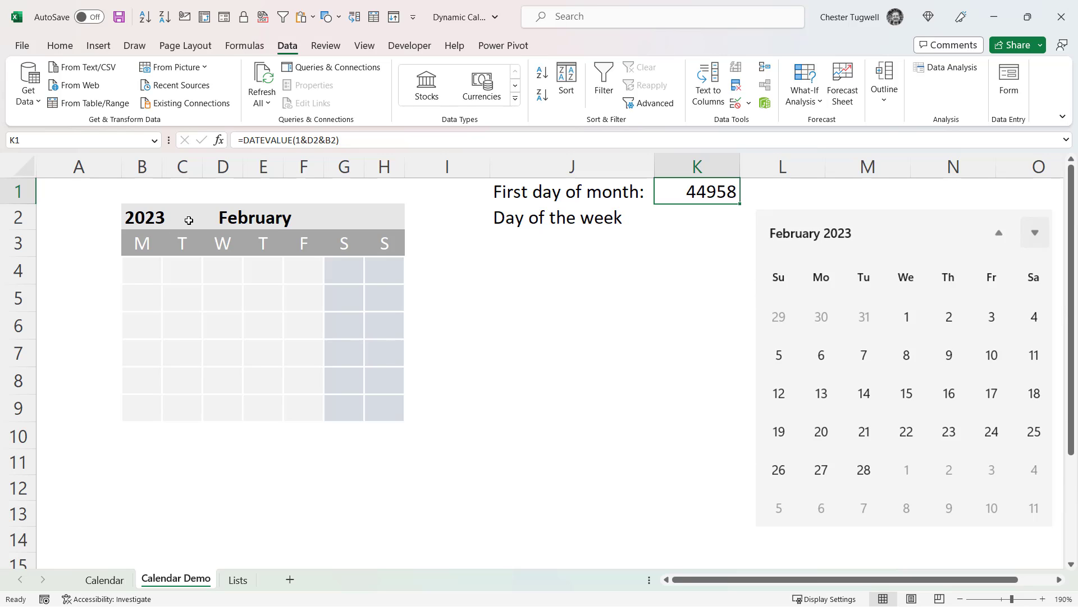
click(60, 47)
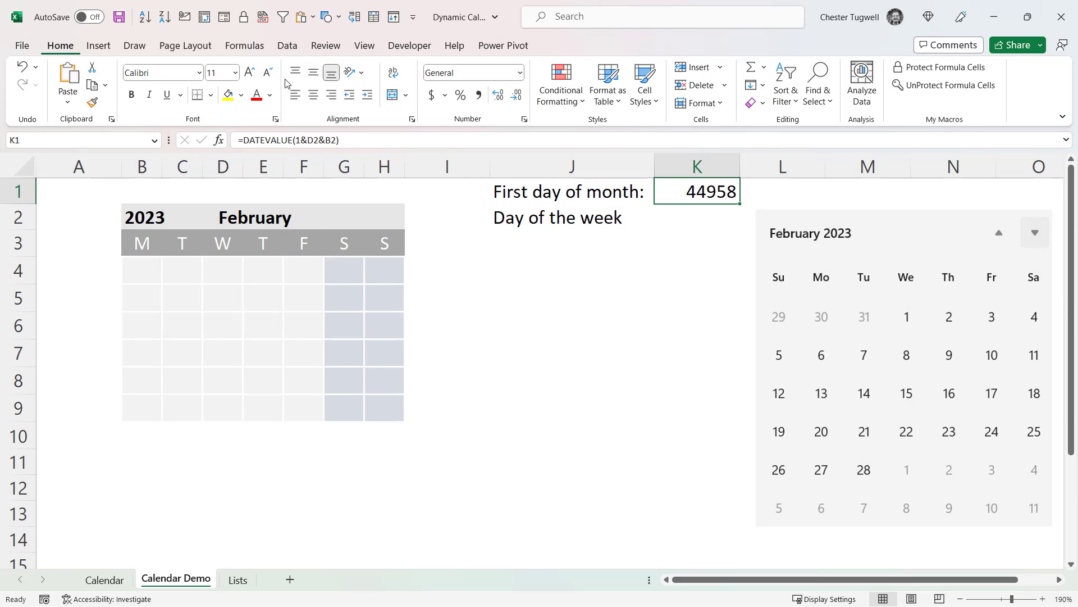
click(521, 72)
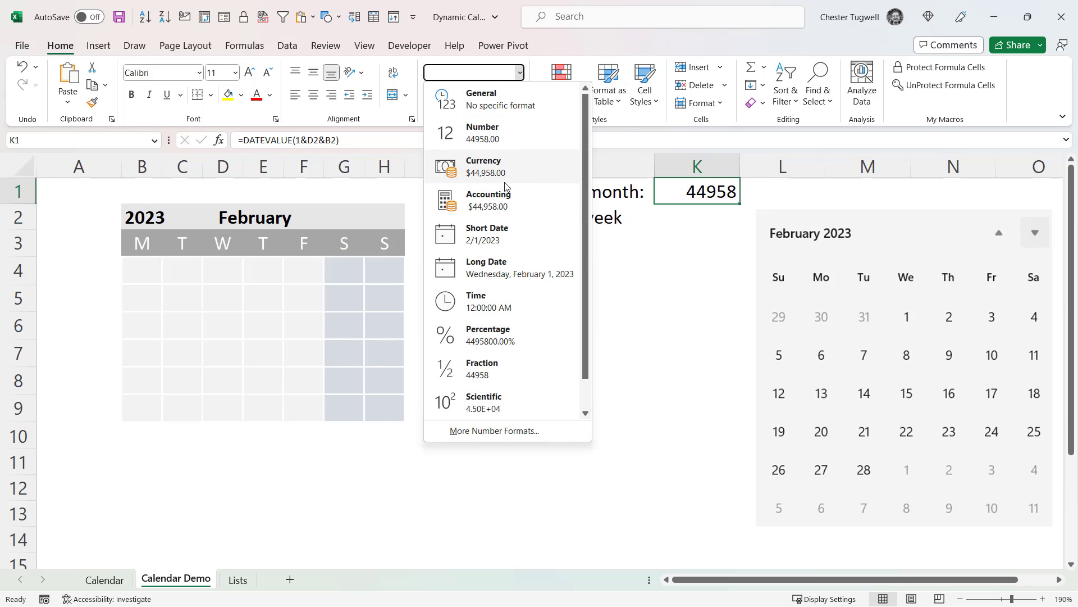
click(500, 234)
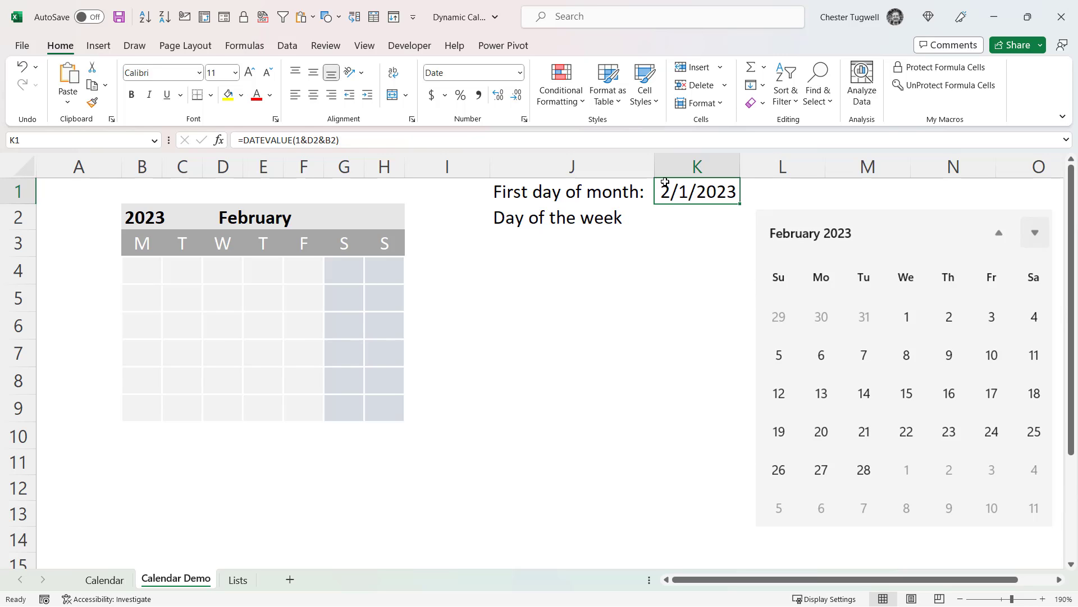
Enter the formula =WEEKDAY(K1,2) in K2 to number the weekday of the month's first day from Monday.
click(681, 220)
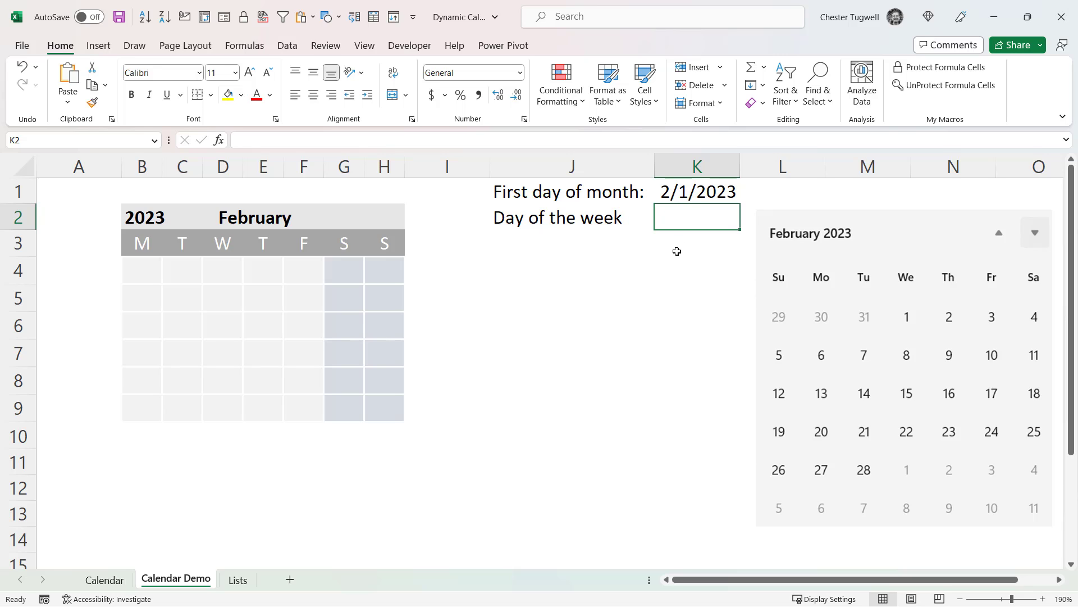
text(=week)
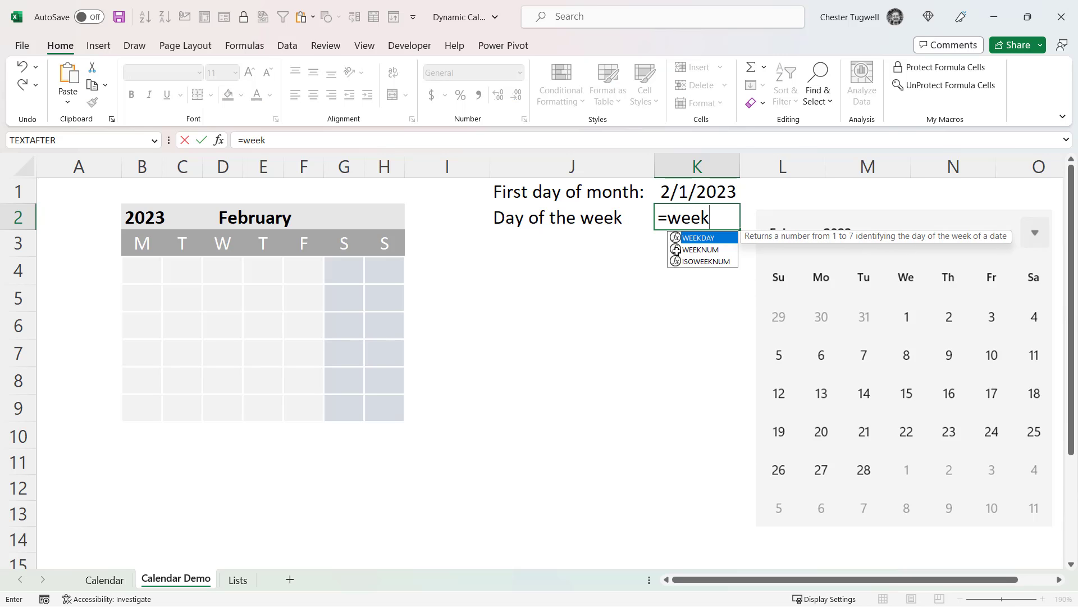
double_click(701, 238)
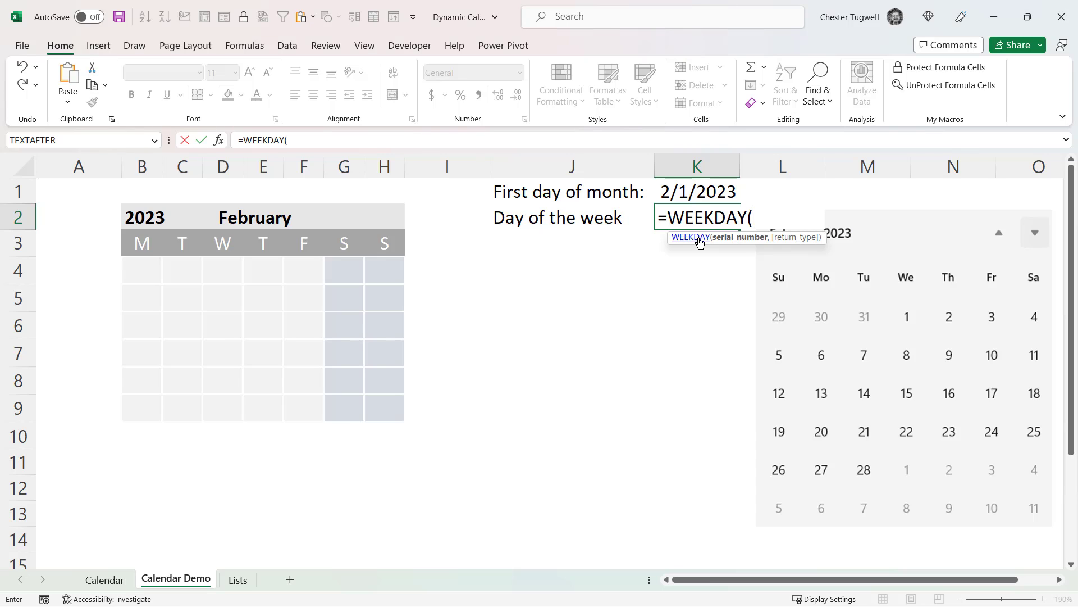
click(694, 189)
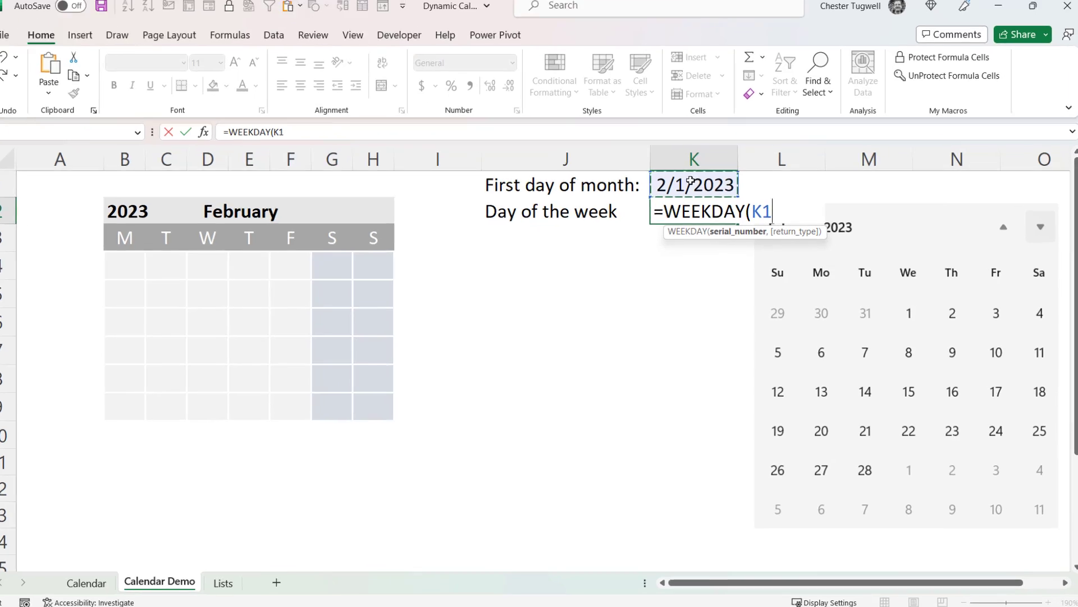
text(,)
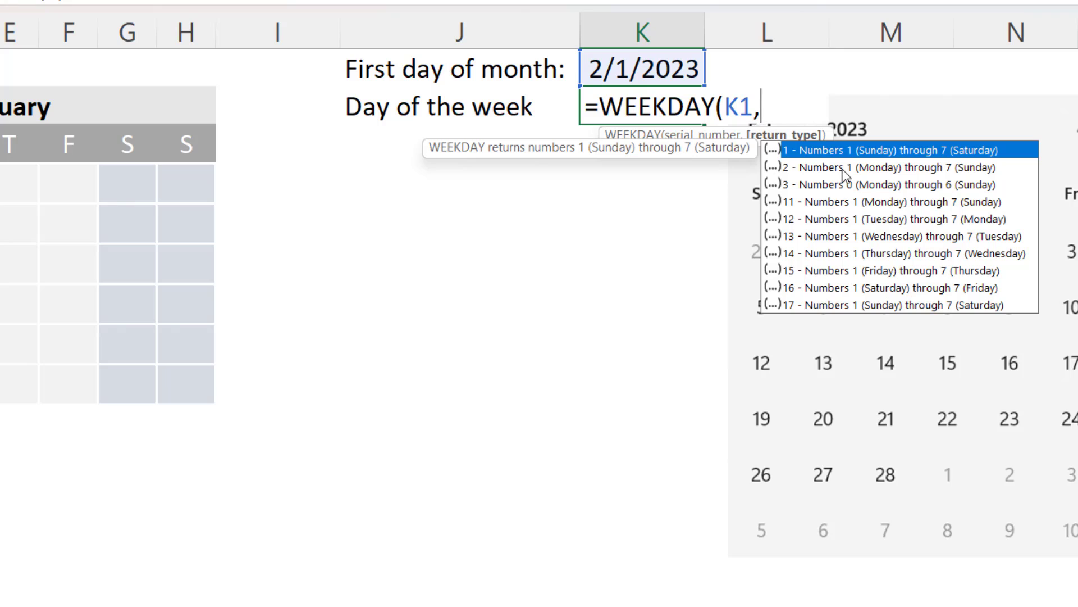
double_click(784, 168)
text())
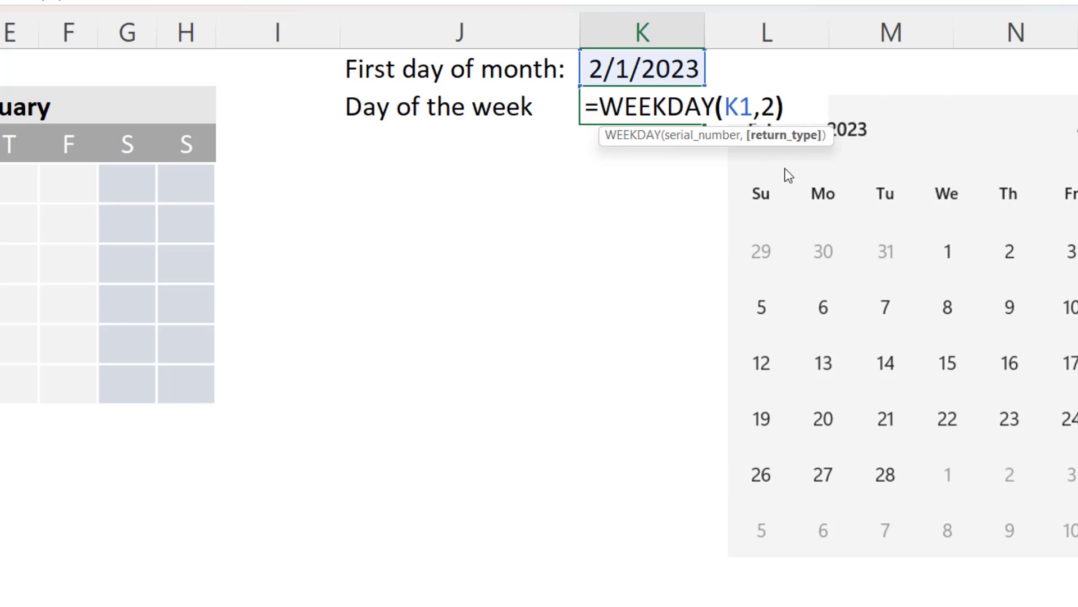
key(Return)
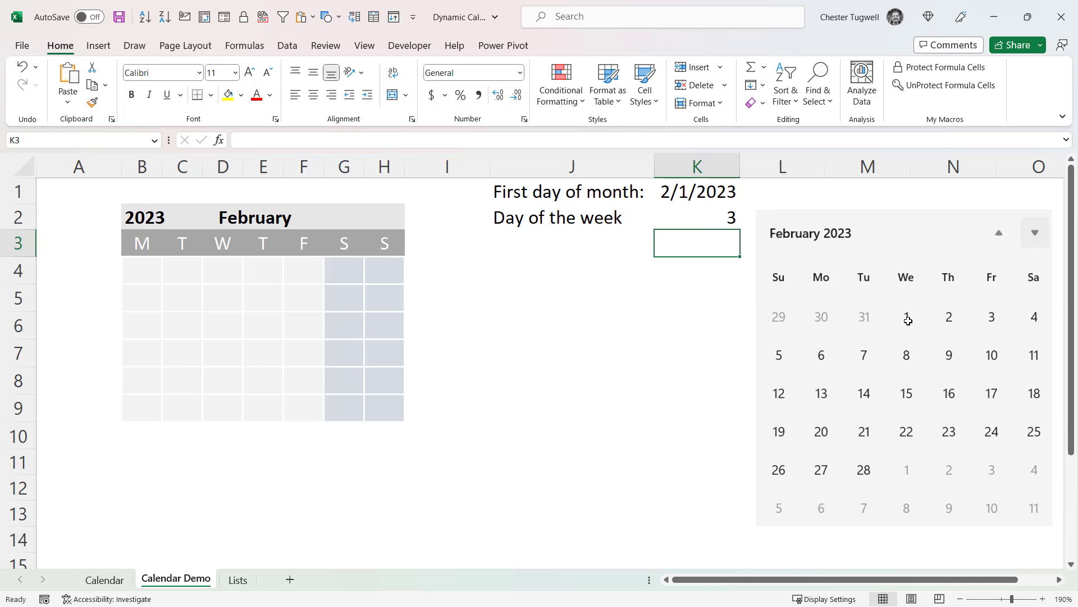
click(544, 308)
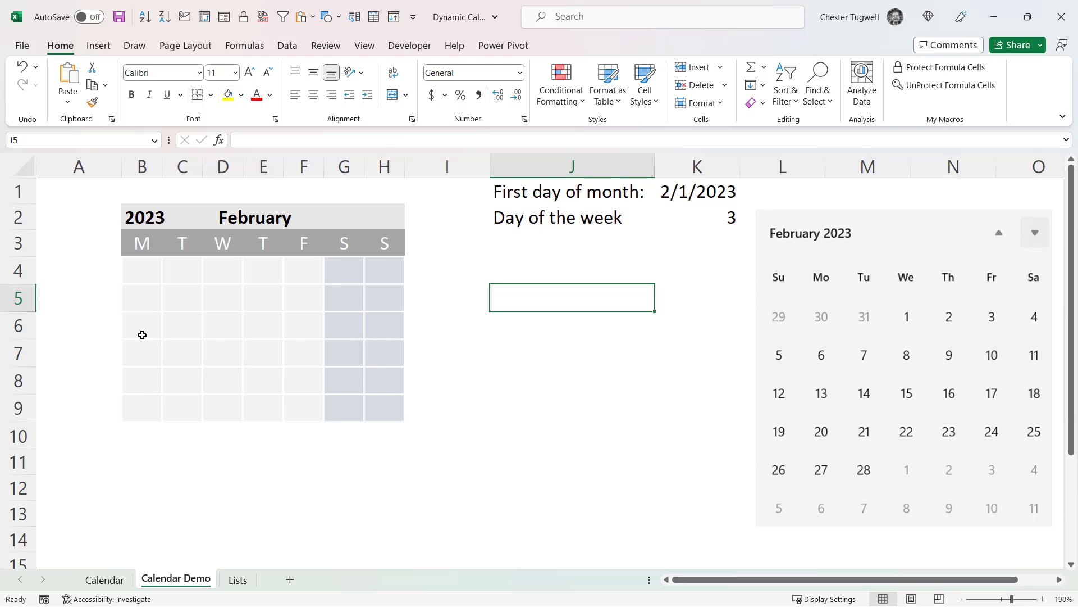
Widen column B and enter the formula =SEQUENCE(6,7) in B4 to fill the calendar grid.
drag(161, 170, 265, 170)
click(163, 274)
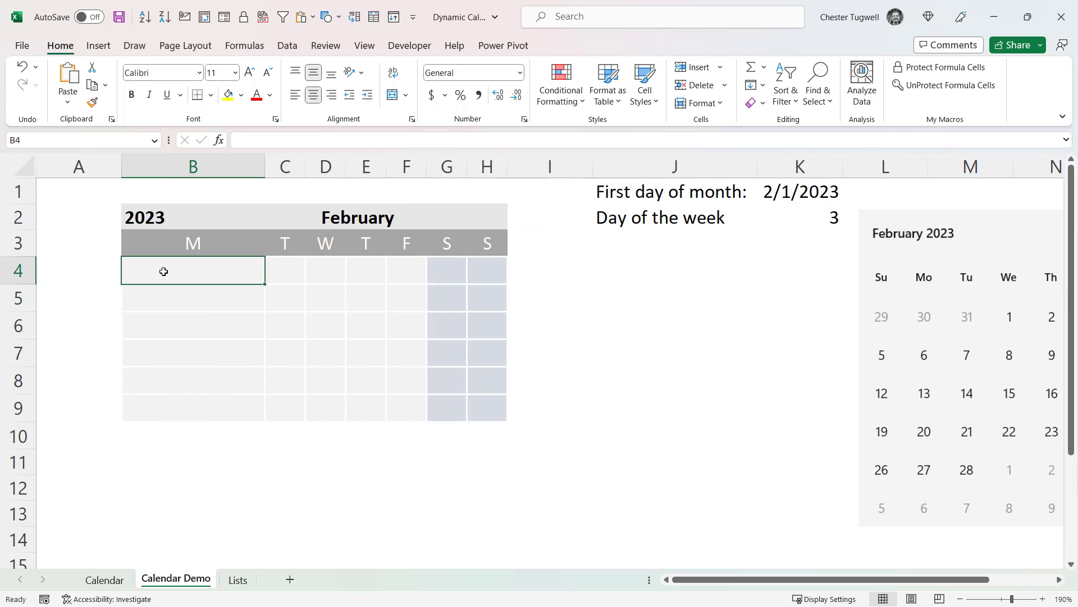
text(=seq)
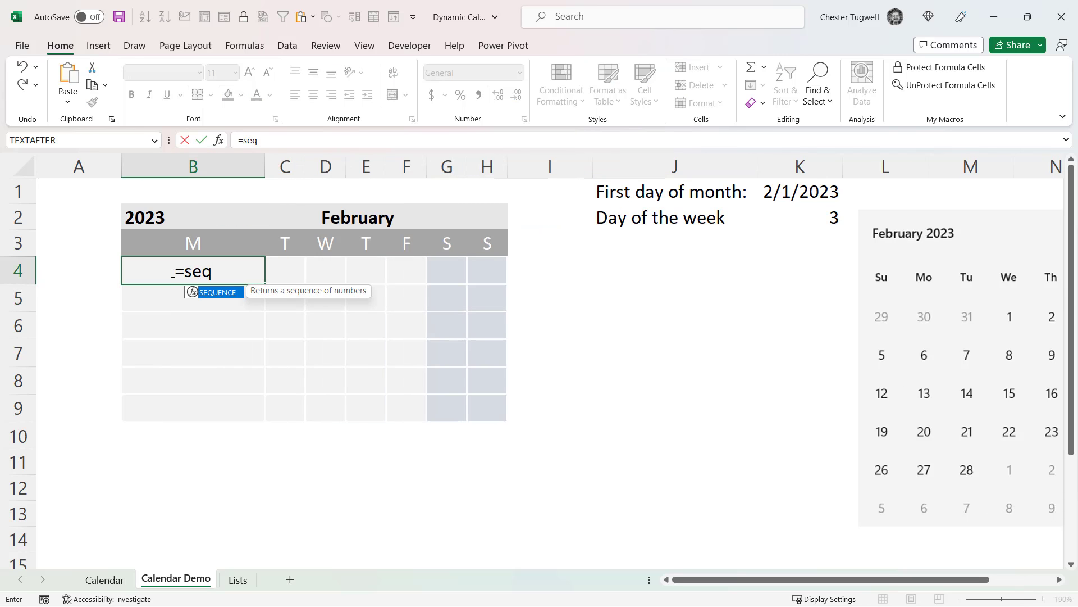
double_click(208, 294)
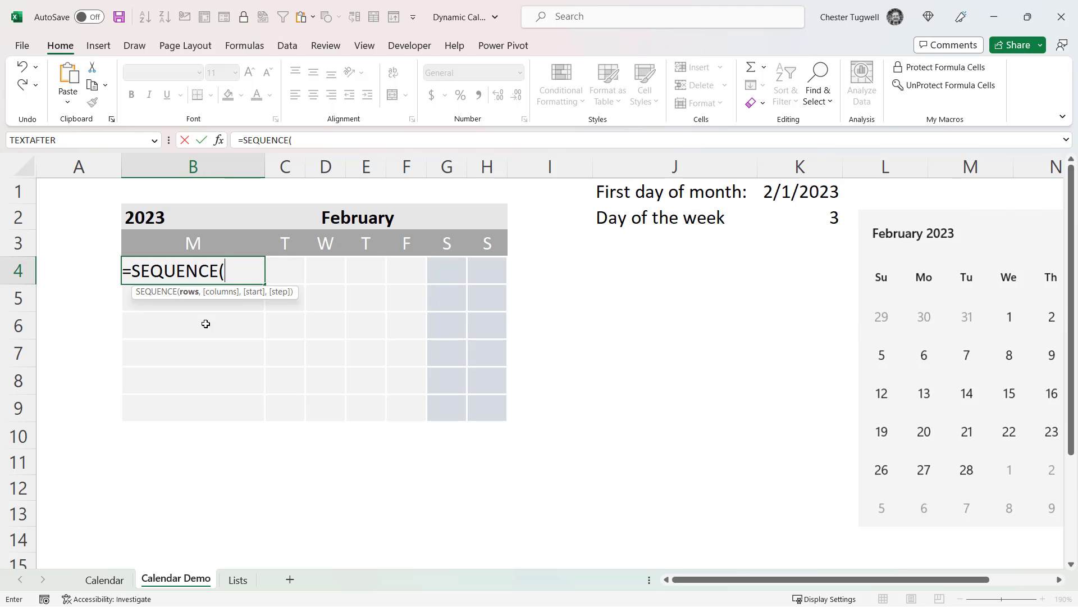
text(6,7))
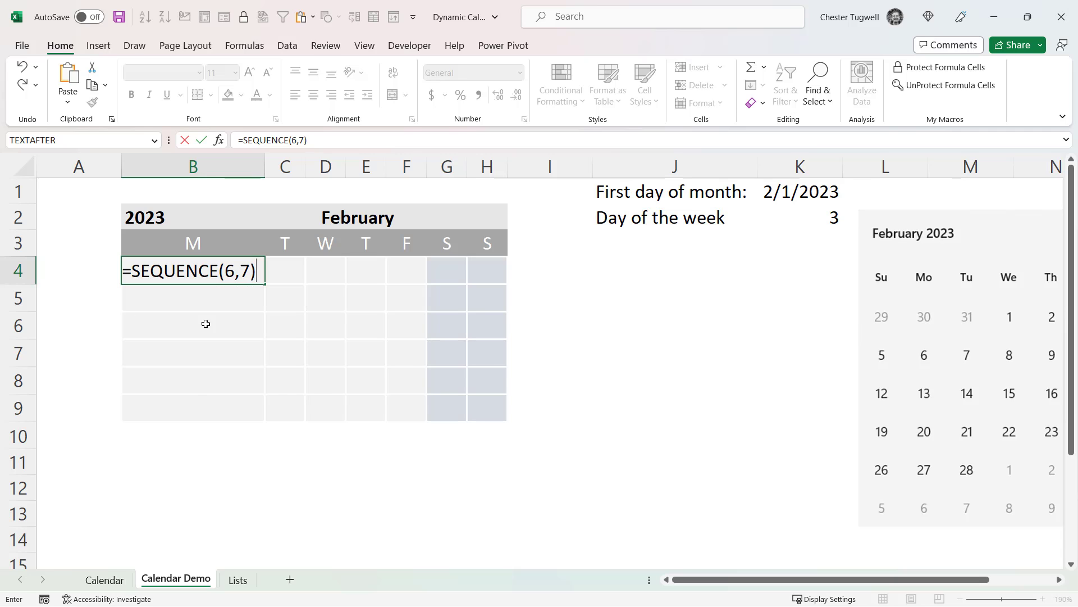
key(Return)
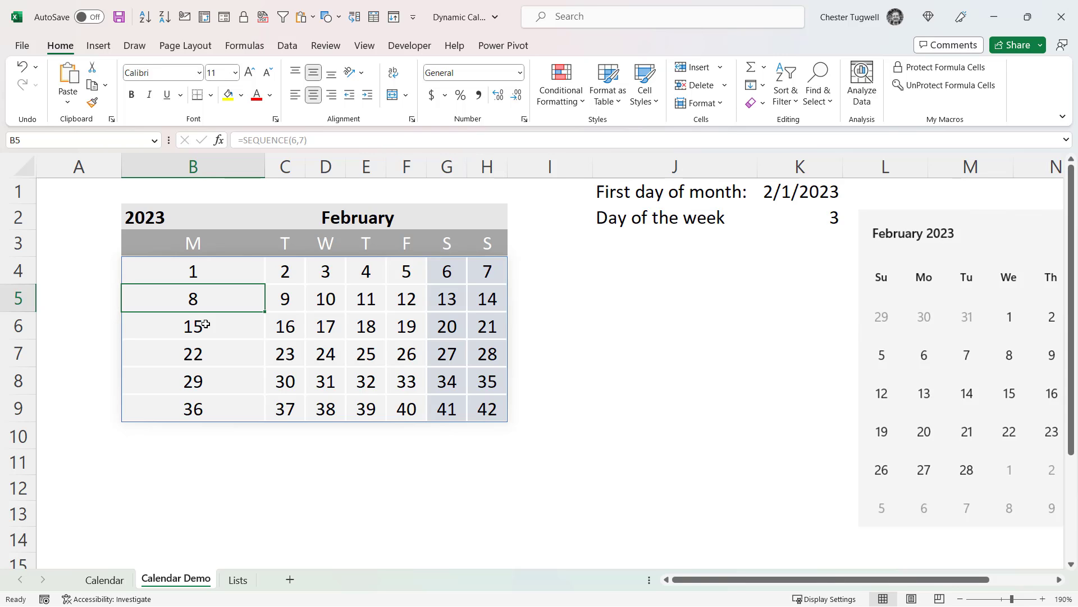
click(229, 272)
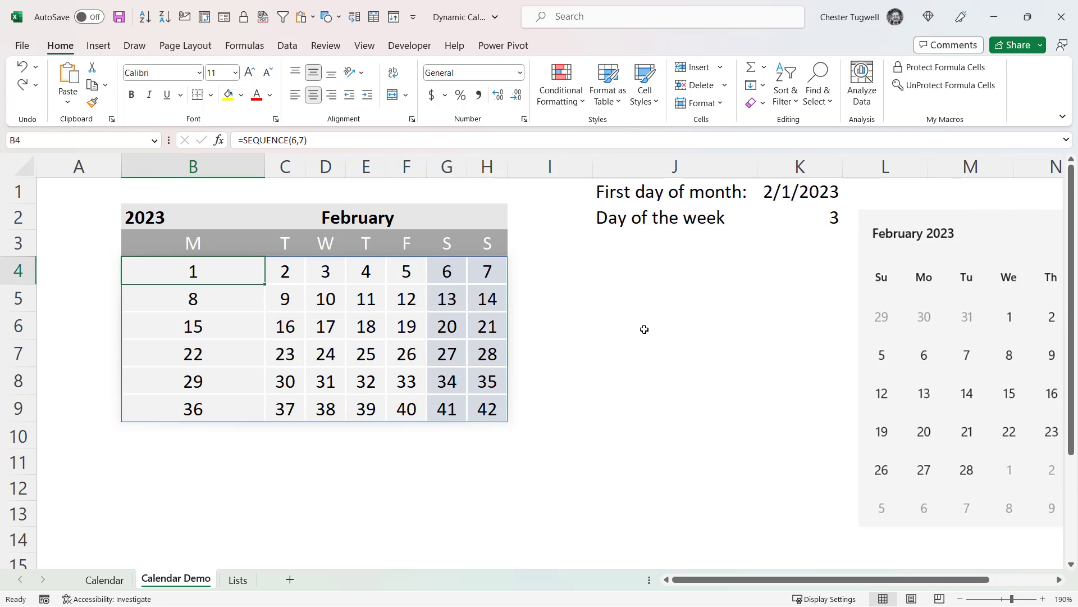
Change the number format of the first-day-of-month cell K1 to General.
click(719, 273)
click(785, 191)
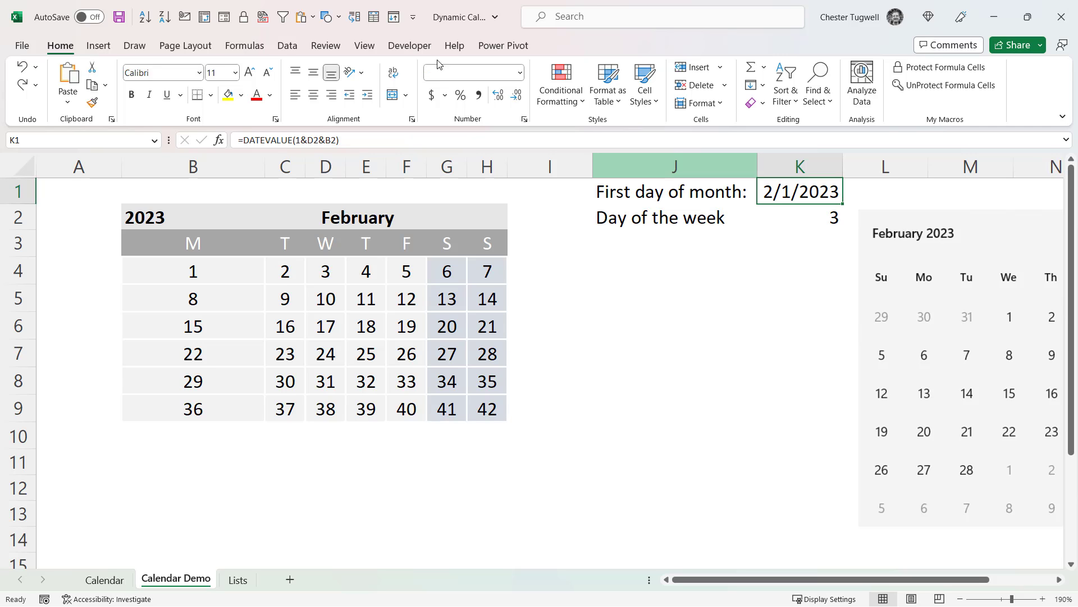
click(520, 73)
click(495, 99)
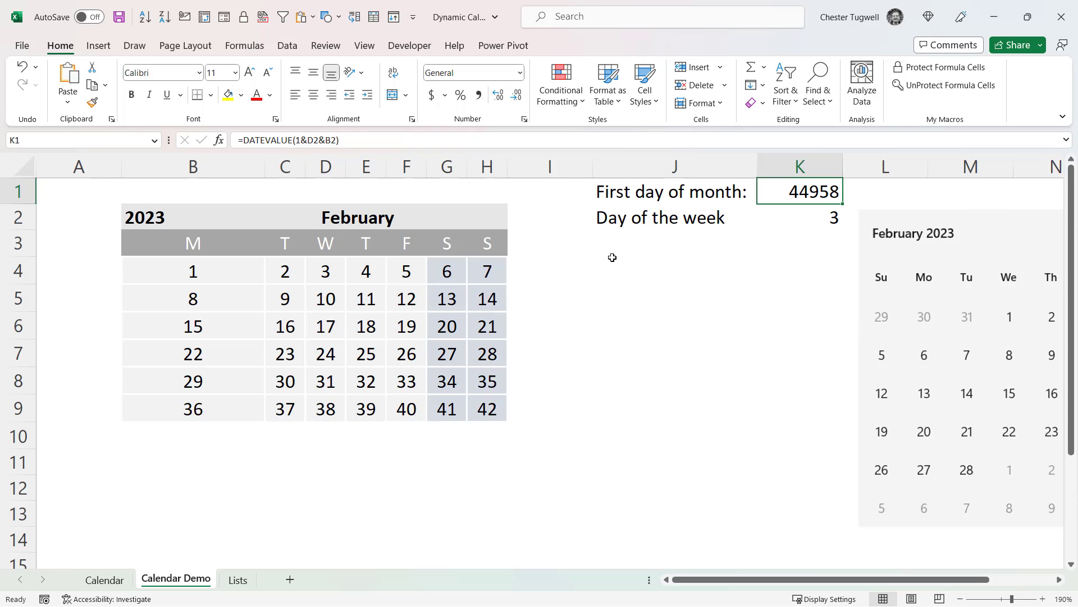
Enter the date 01/01/1900 in J4 and format that cell as General to expose its serial number.
click(634, 279)
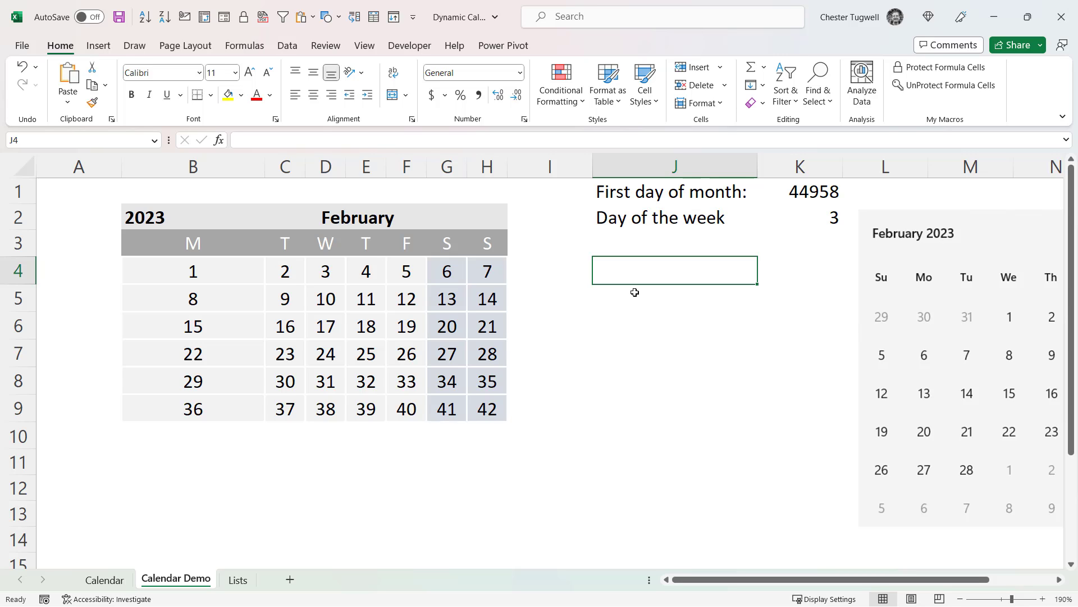
text(01/01/1900)
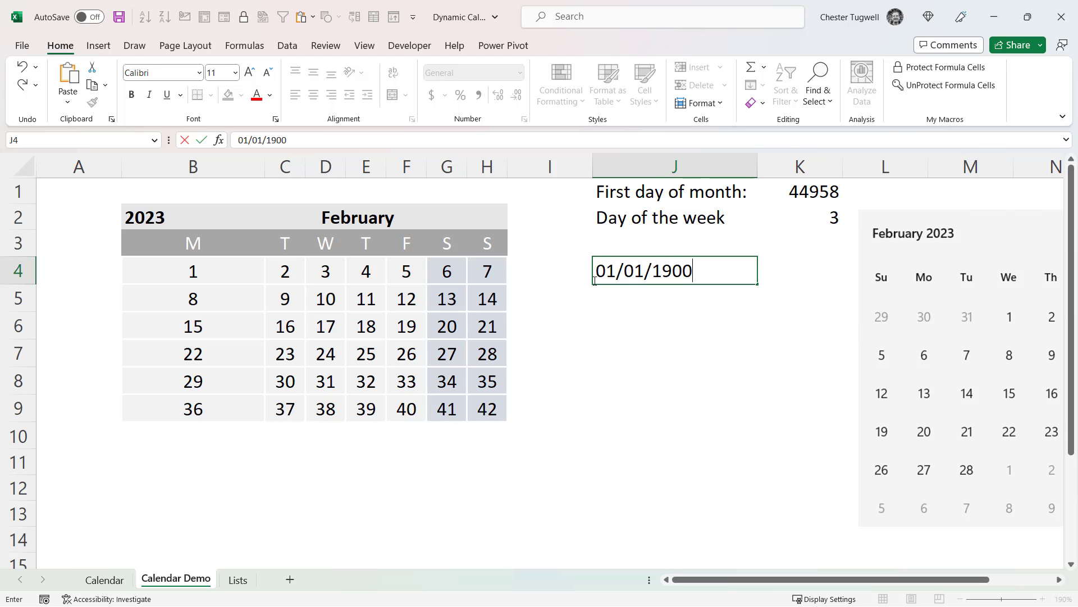
key(Return)
click(627, 267)
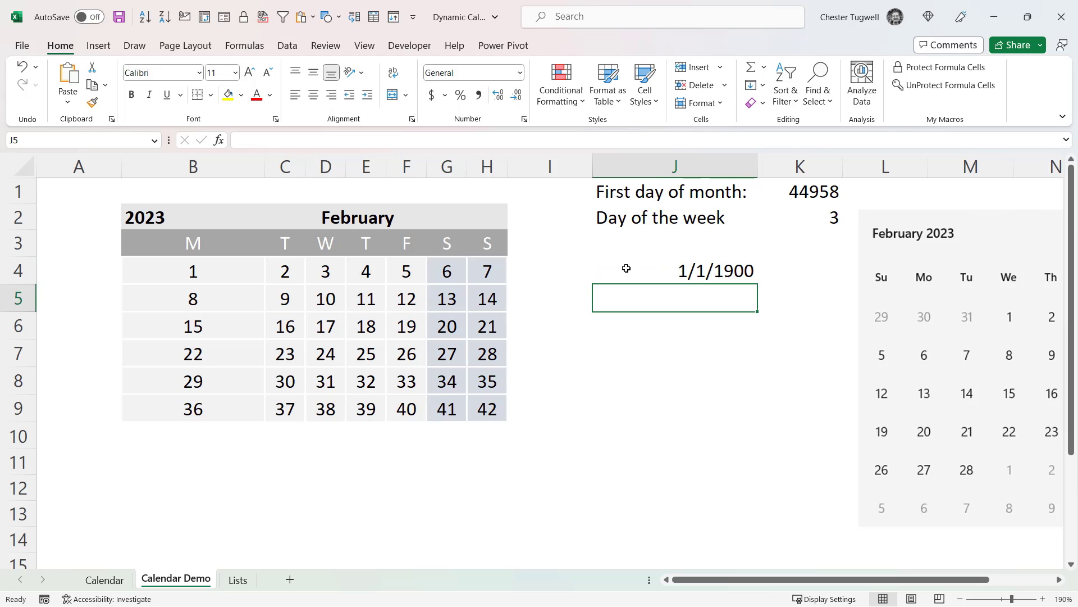
click(520, 73)
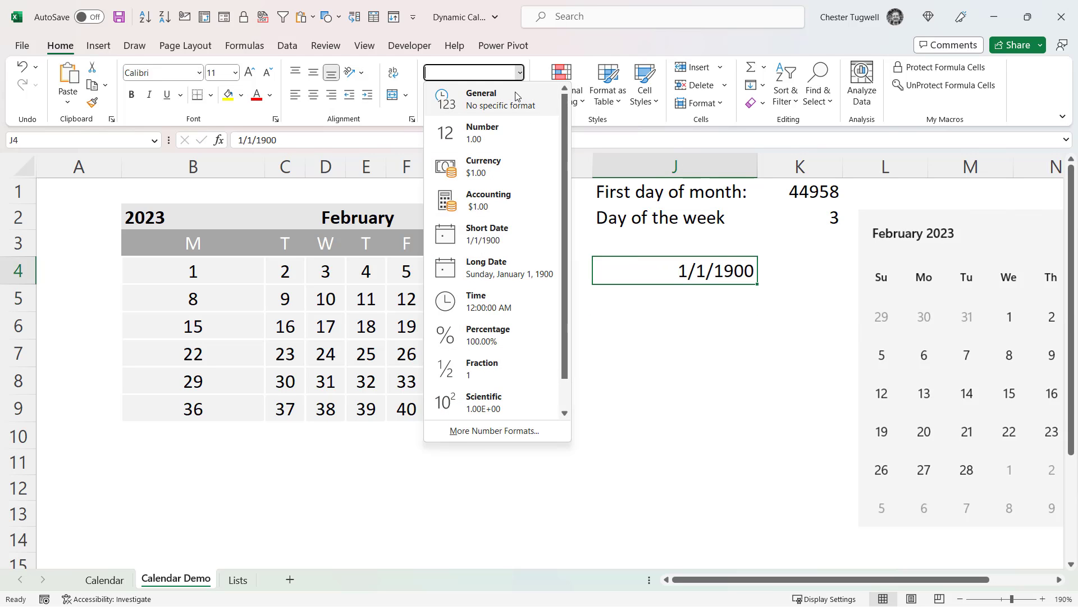
click(516, 95)
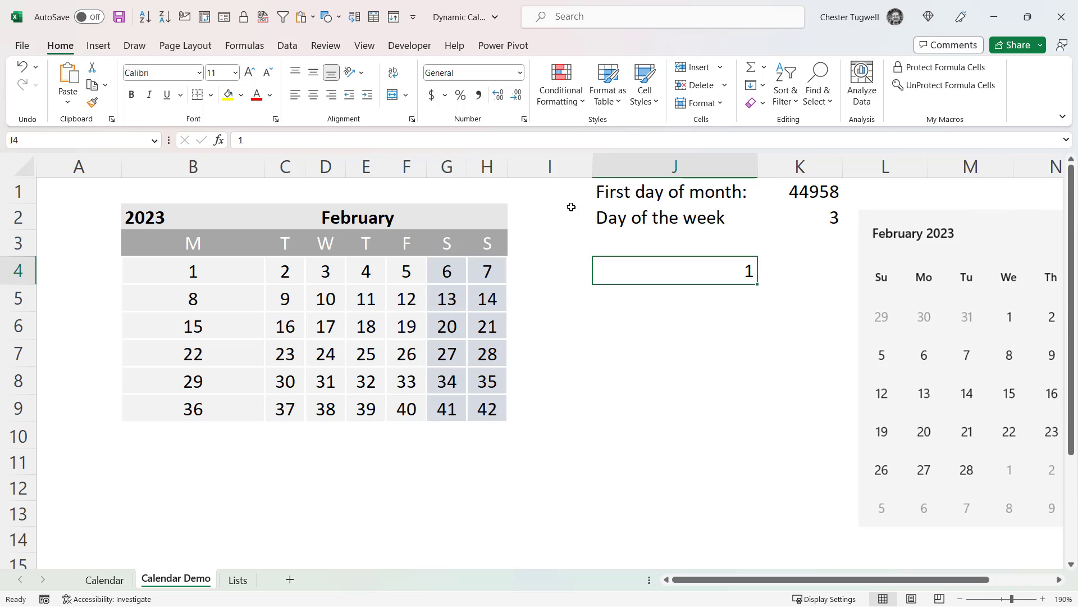
Add K1 as the start argument in B4, giving =SEQUENCE(6,7,K1), and autofit the widths of columns B to H.
click(231, 272)
click(325, 273)
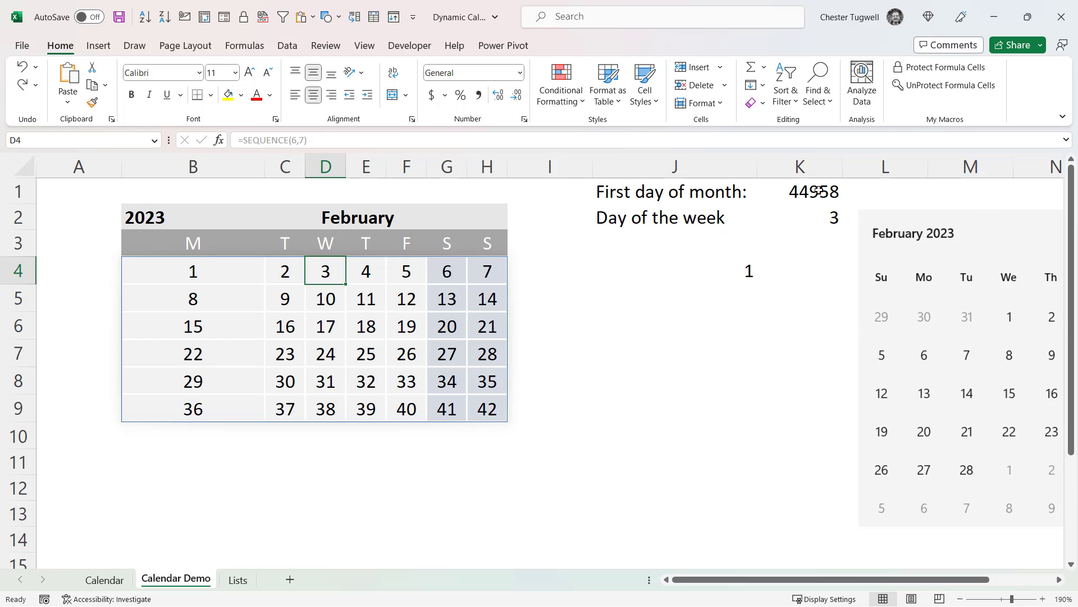
click(204, 272)
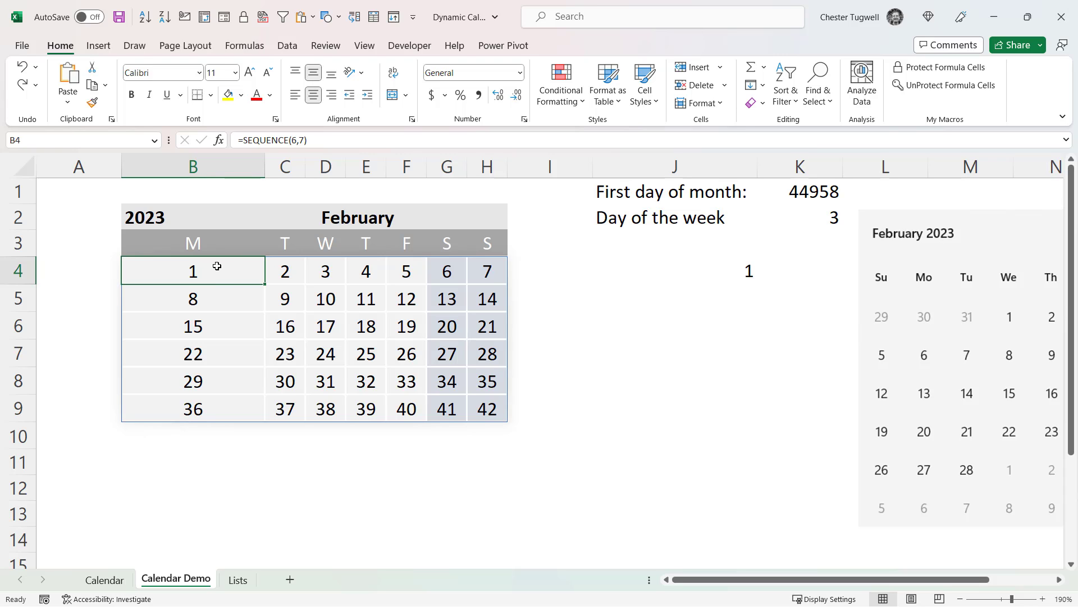
double_click(218, 267)
click(251, 271)
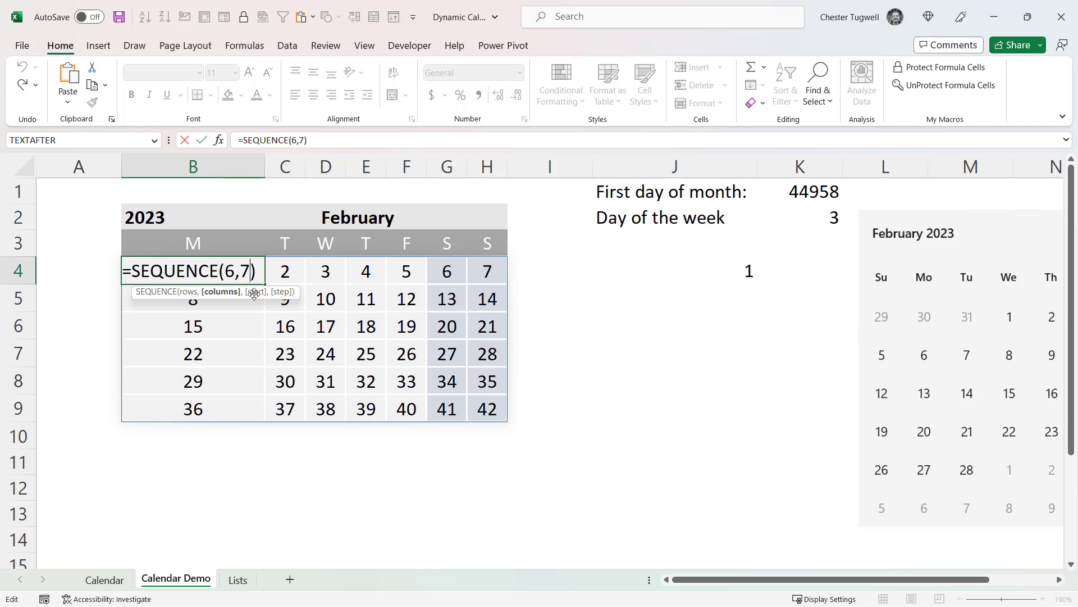
text(,)
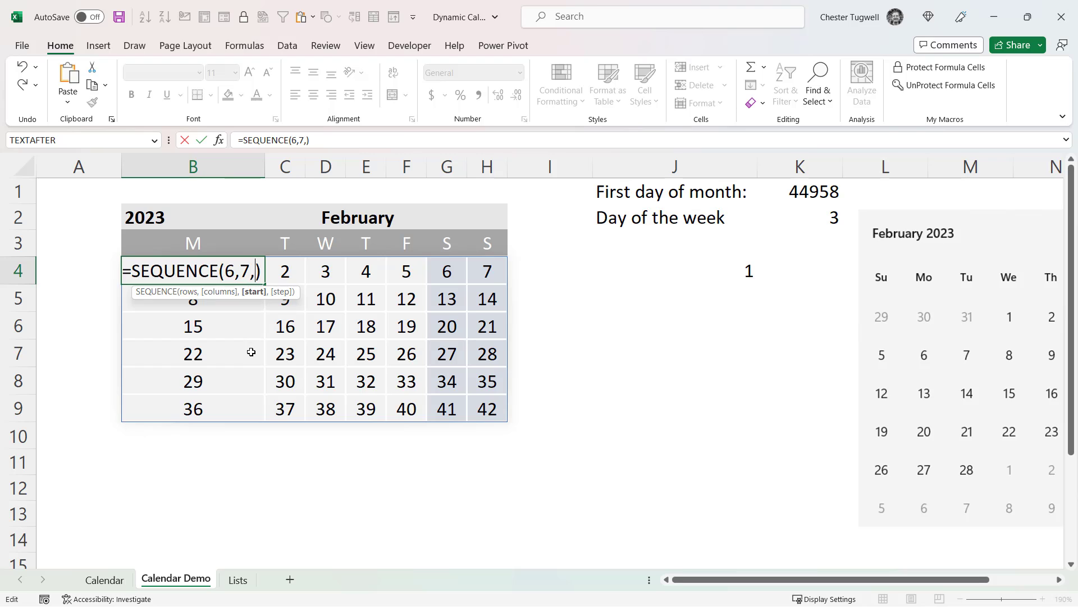
click(795, 196)
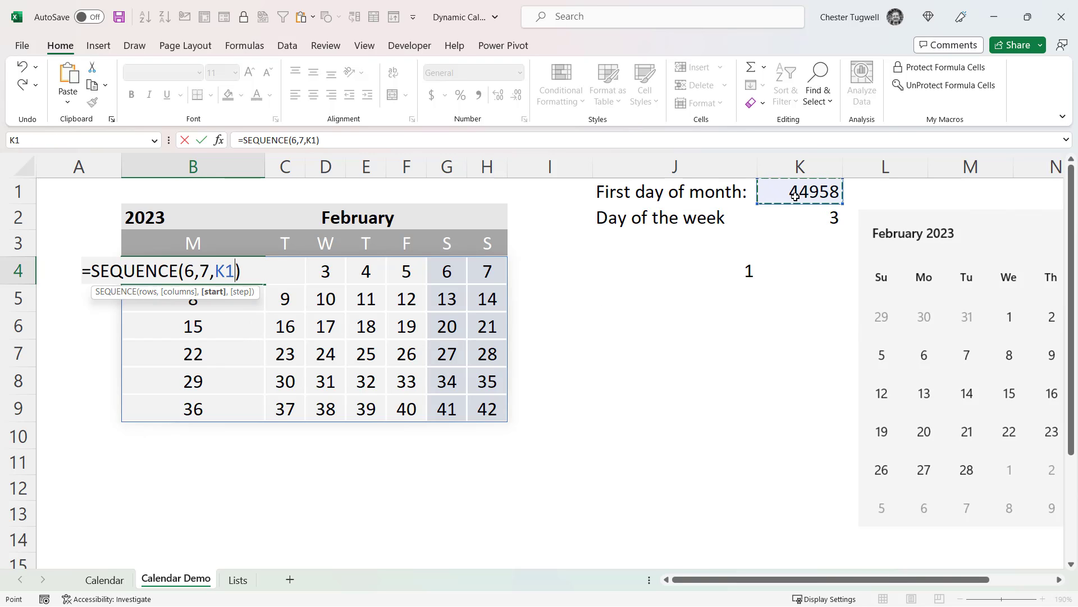
key(Return)
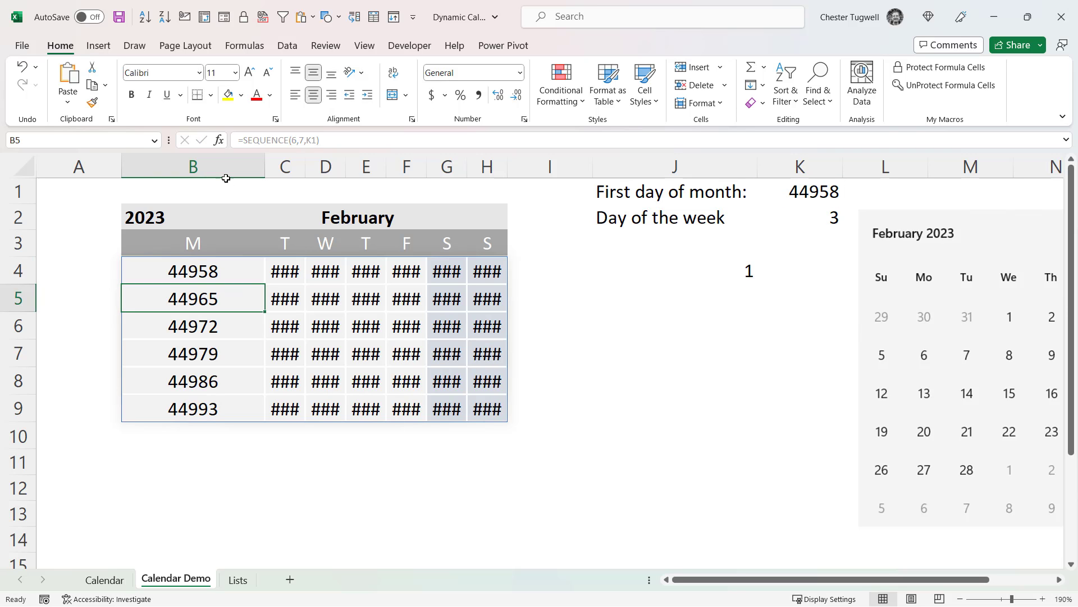
drag(231, 169, 497, 170)
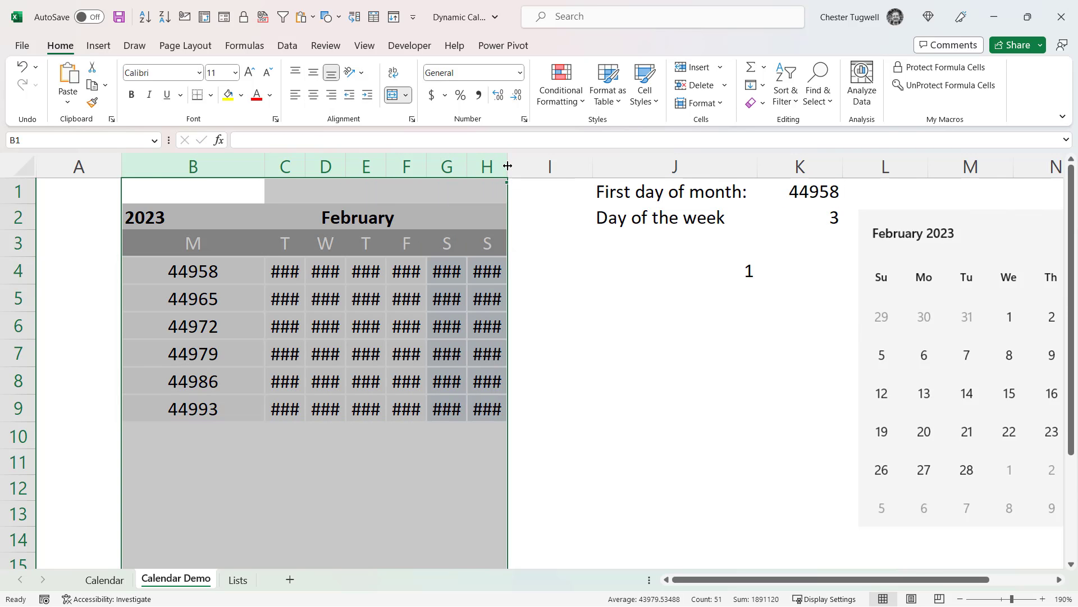
double_click(507, 167)
Subtract the weekday number from the start date in B4 so the formula is =SEQUENCE(6,7,K1-K2).
click(155, 278)
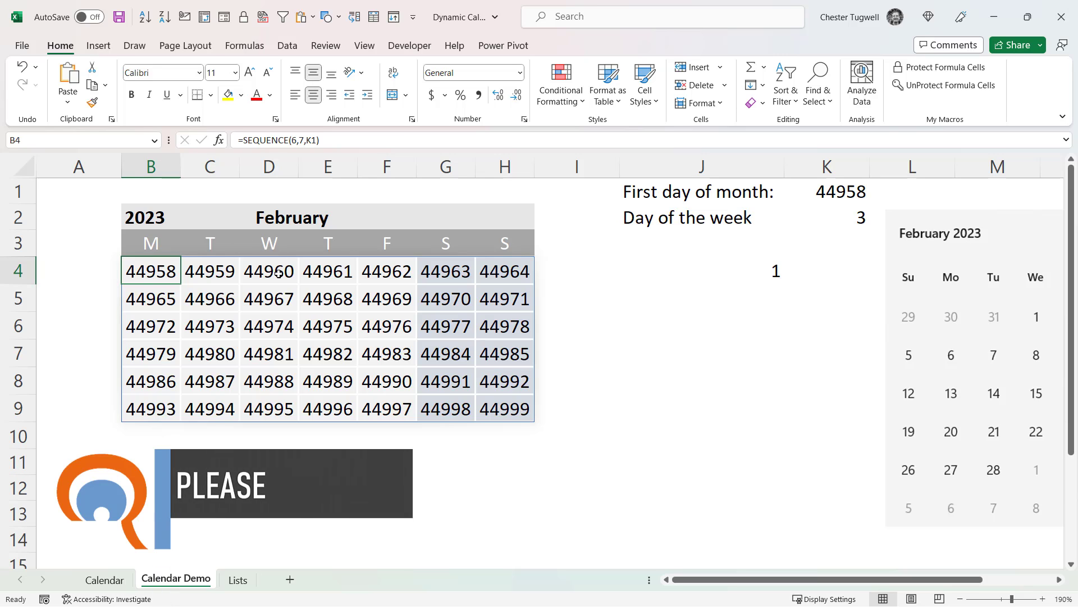
double_click(314, 140)
click(318, 141)
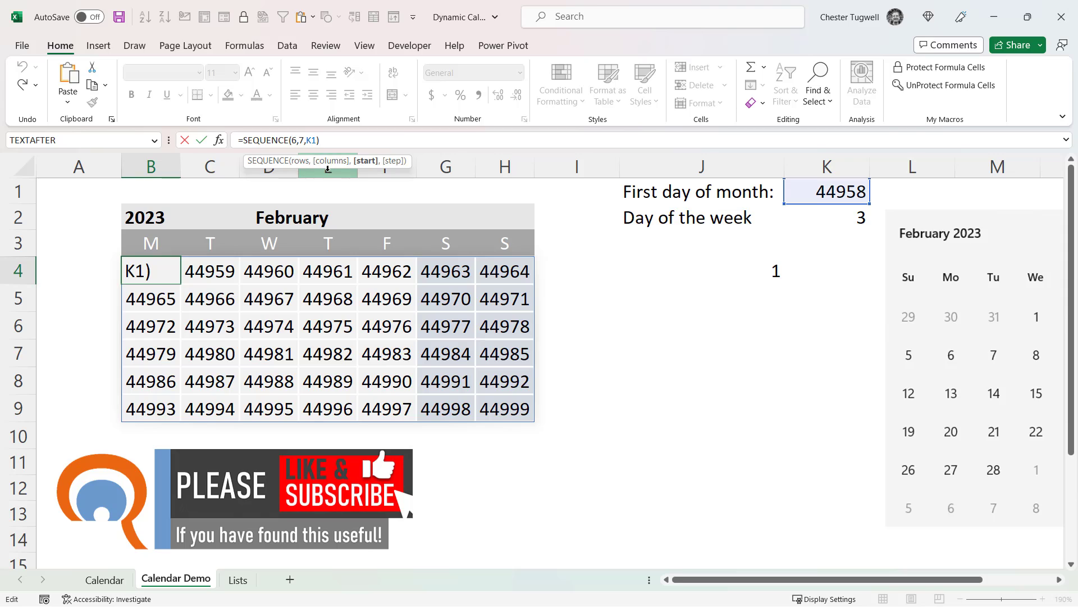
text(-)
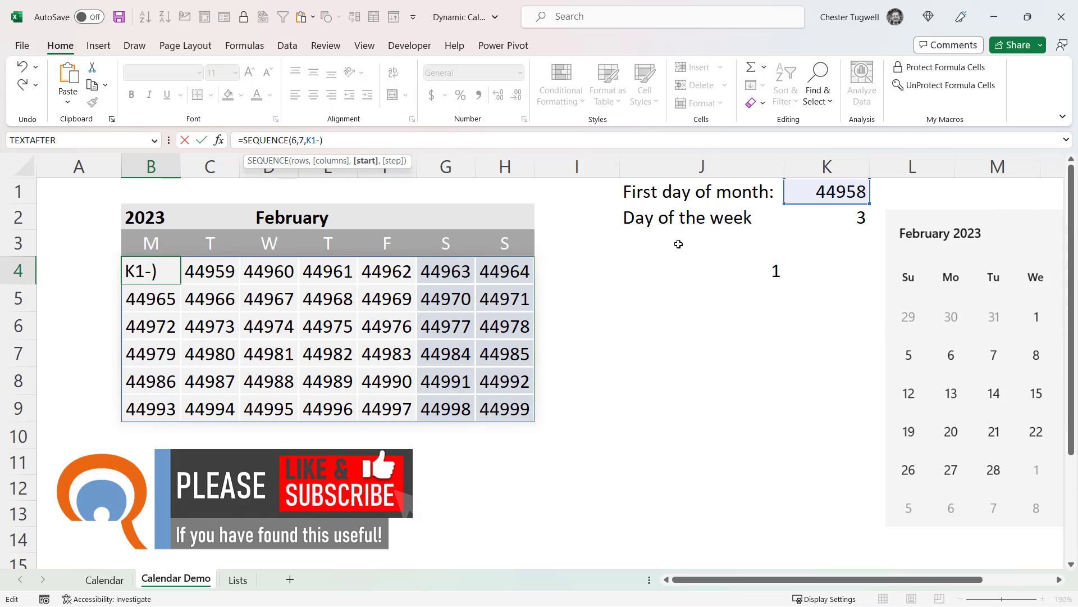
click(835, 220)
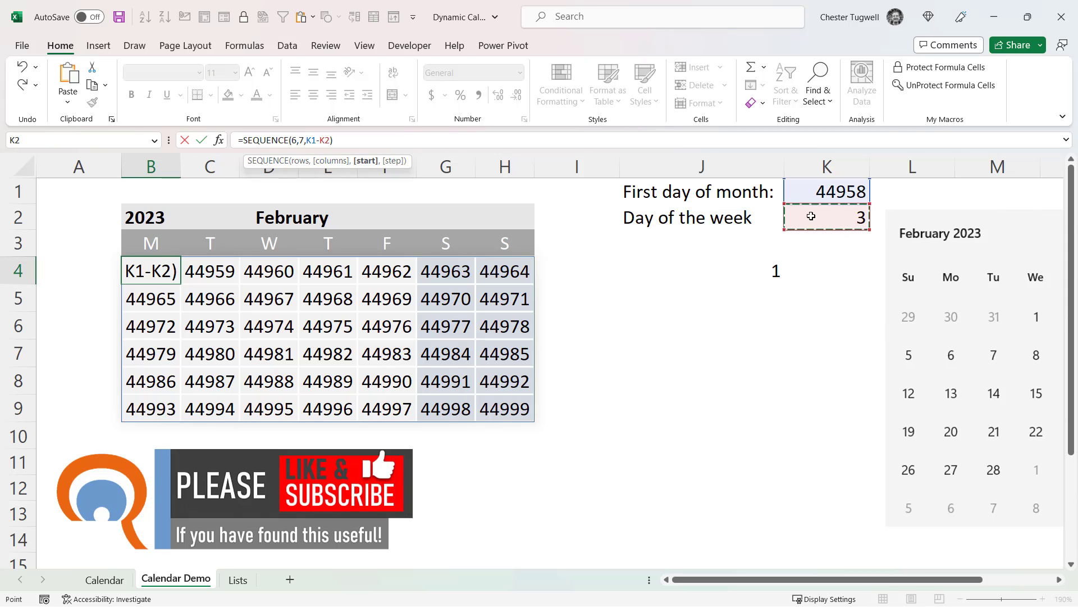
key(Return)
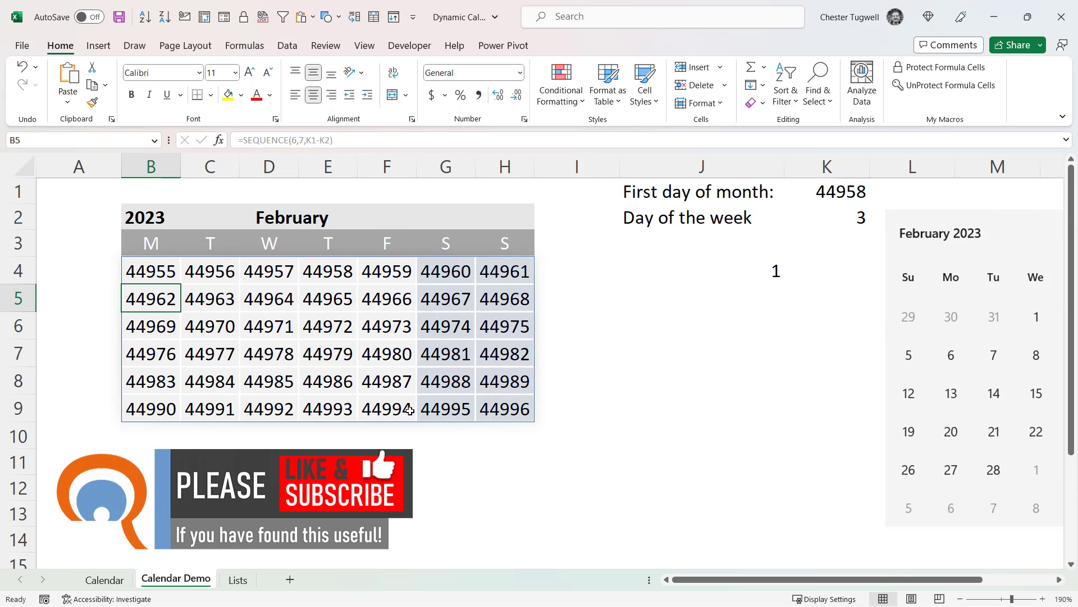
Add 1 to the start argument in B4 so the formula is =SEQUENCE(6,7,K1-K2+1).
double_click(164, 271)
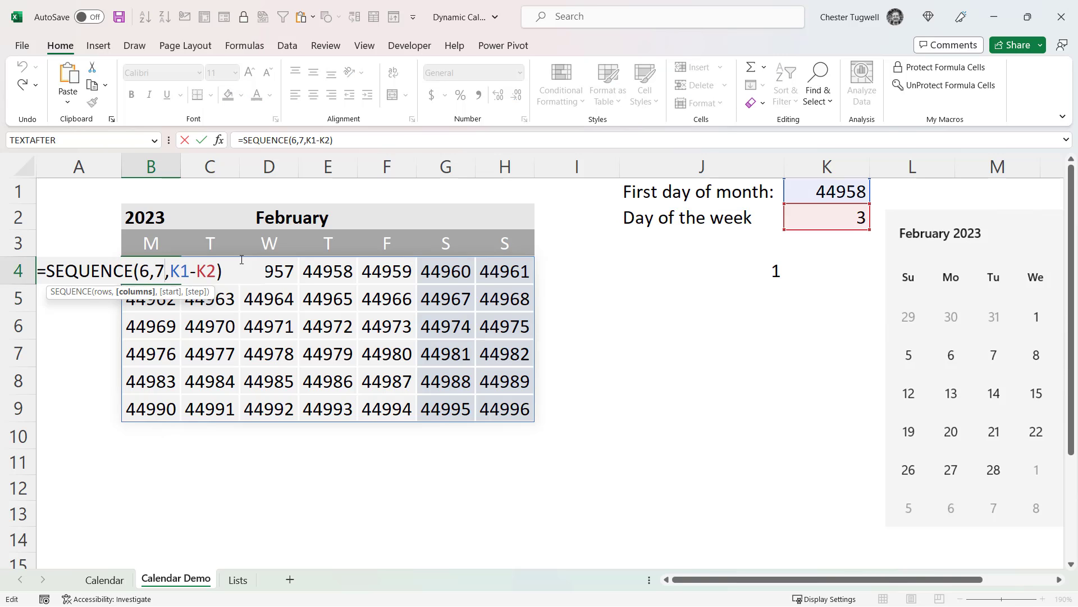
click(217, 271)
text(+1)
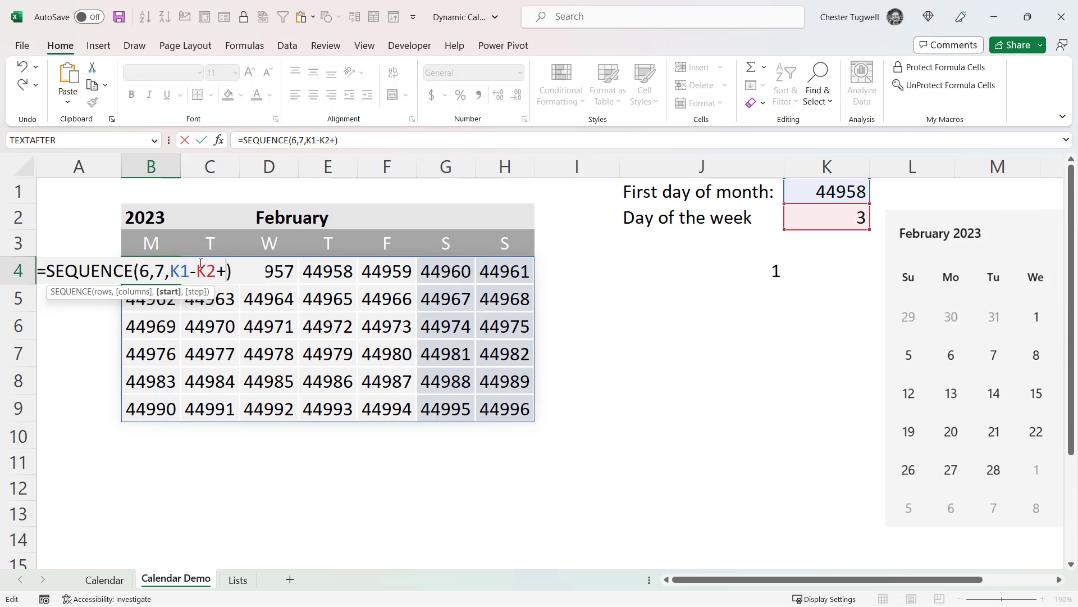
key(Return)
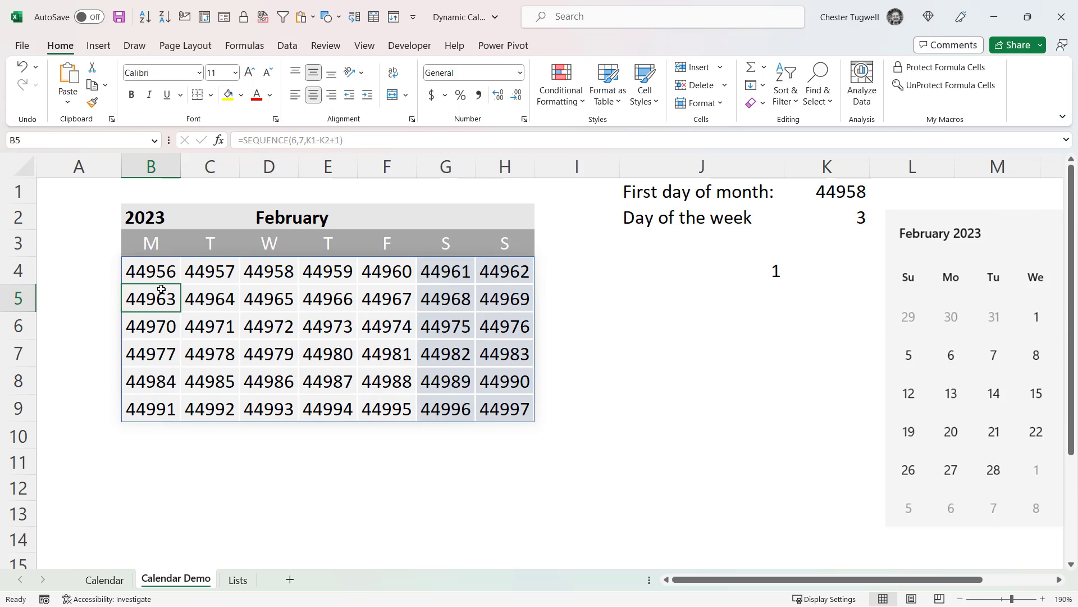
click(269, 271)
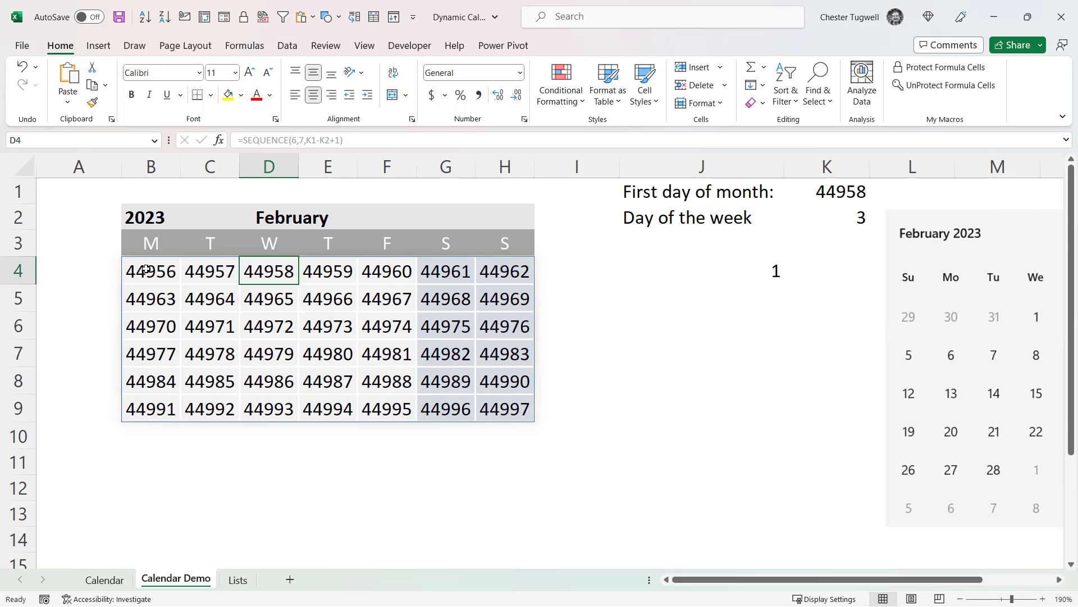
Apply the custom number format d to the calendar dates in B4:H9 and narrow columns B to H.
drag(146, 269, 491, 406)
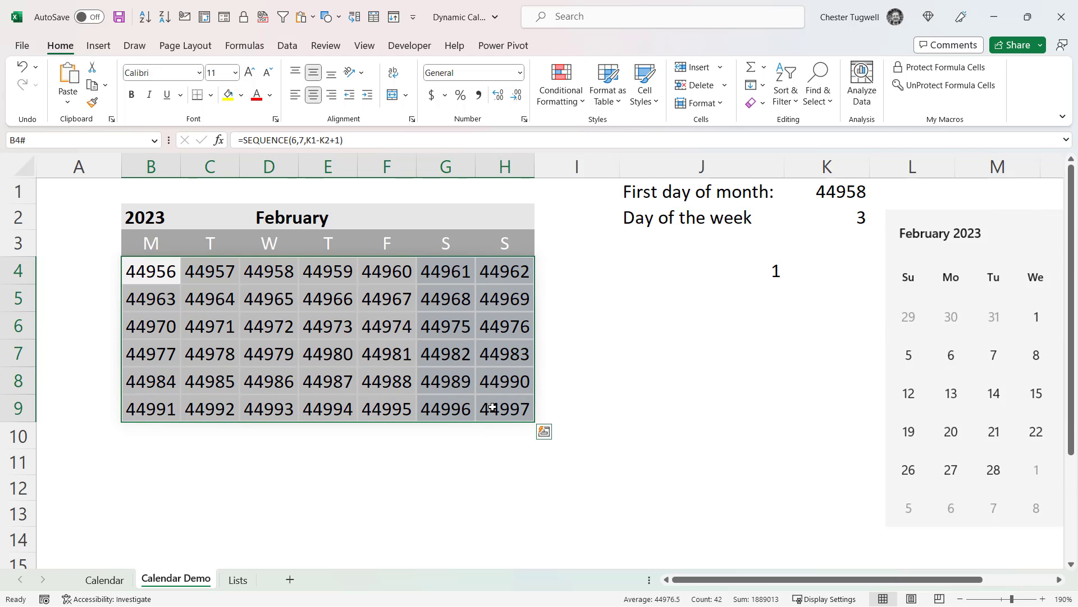
key(ctrl+1)
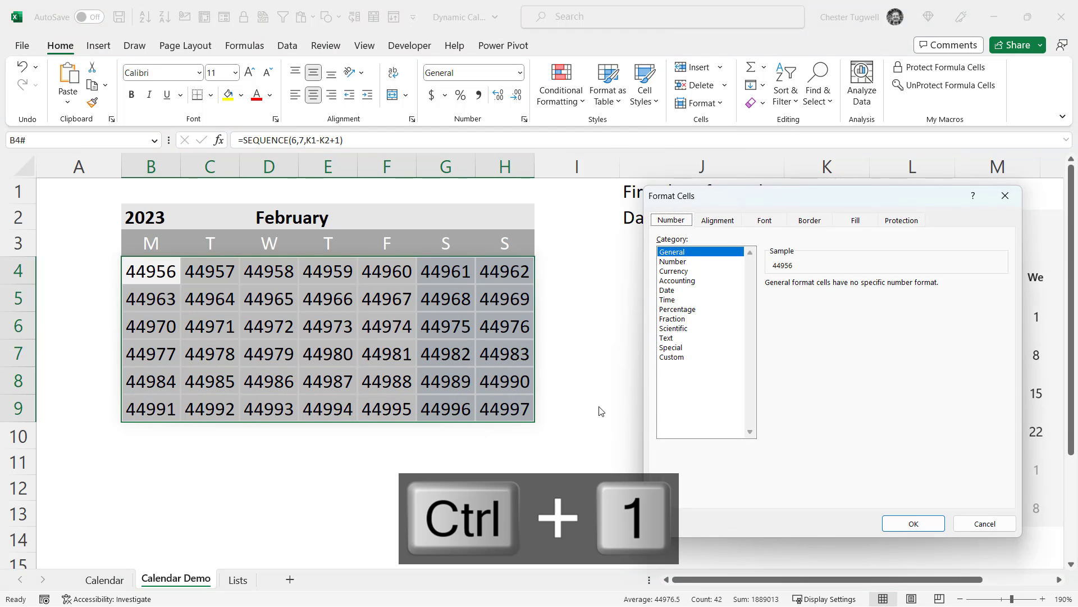
click(676, 357)
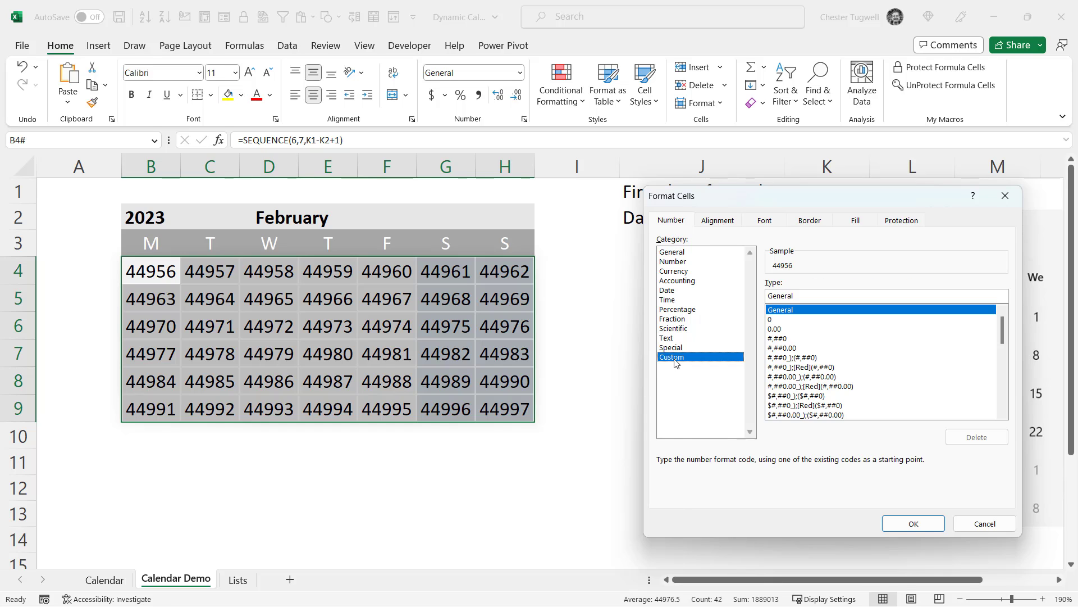
double_click(797, 298)
text(d)
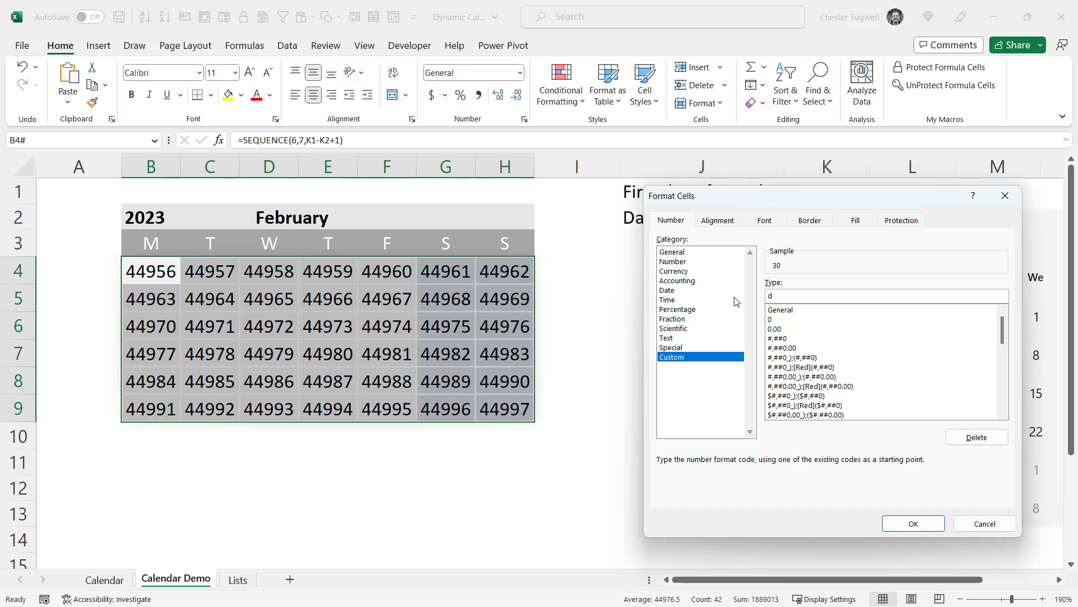
click(914, 524)
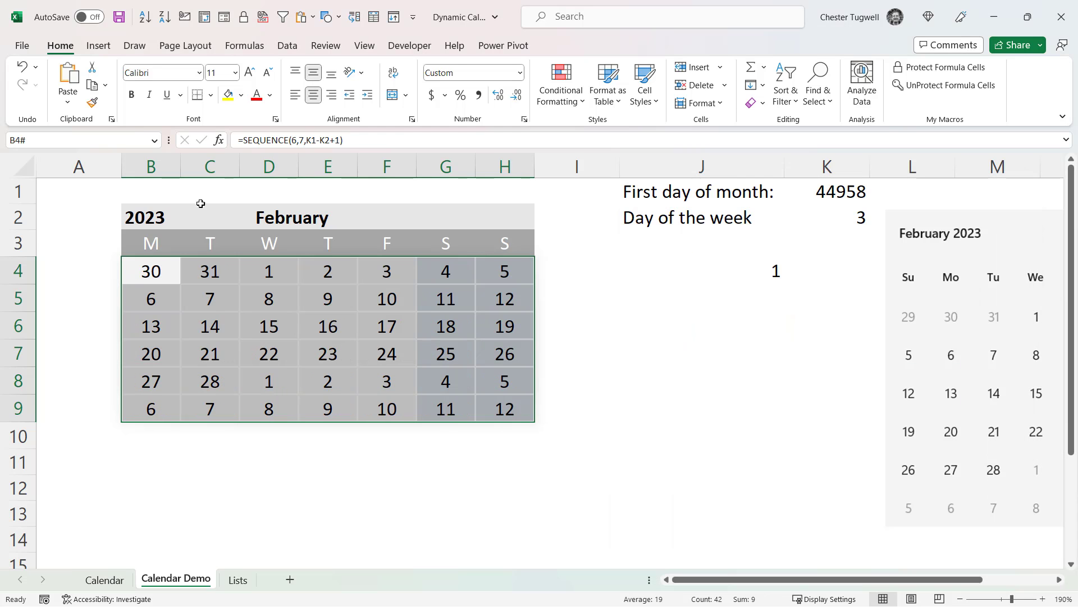
drag(149, 167, 512, 163)
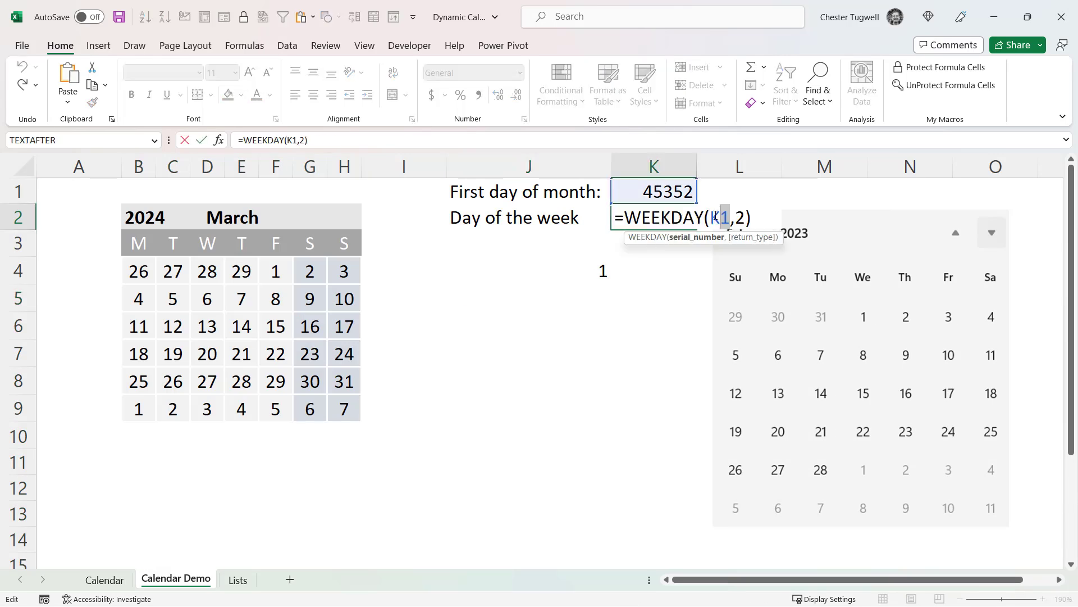
Replace the K1 reference in K2 with the expression from K1, giving =WEEKDAY(DATEVALUE(1&D2&B2),2).
click(529, 298)
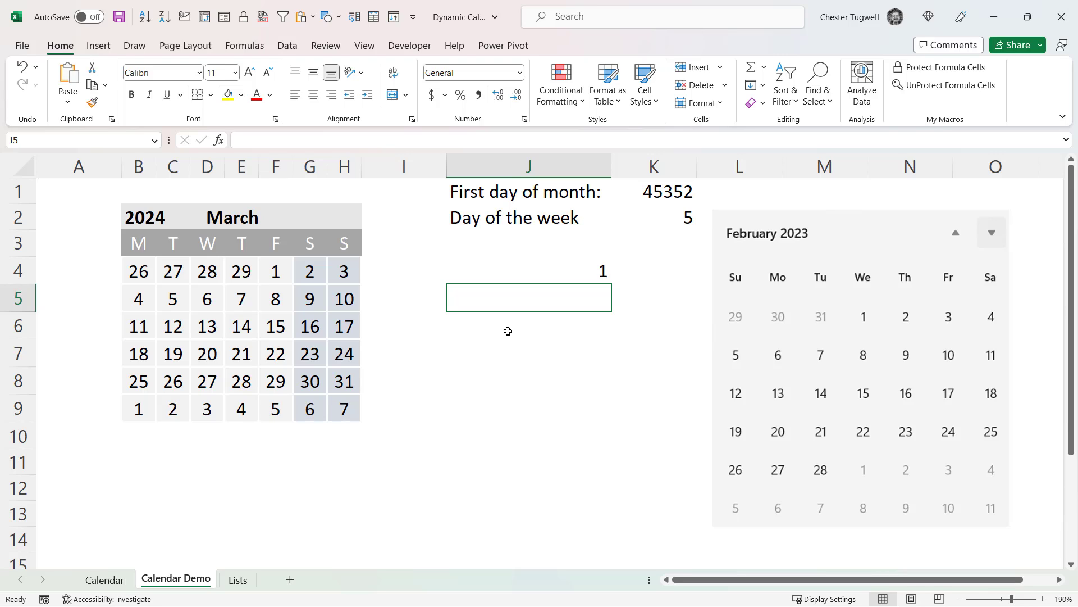
double_click(672, 219)
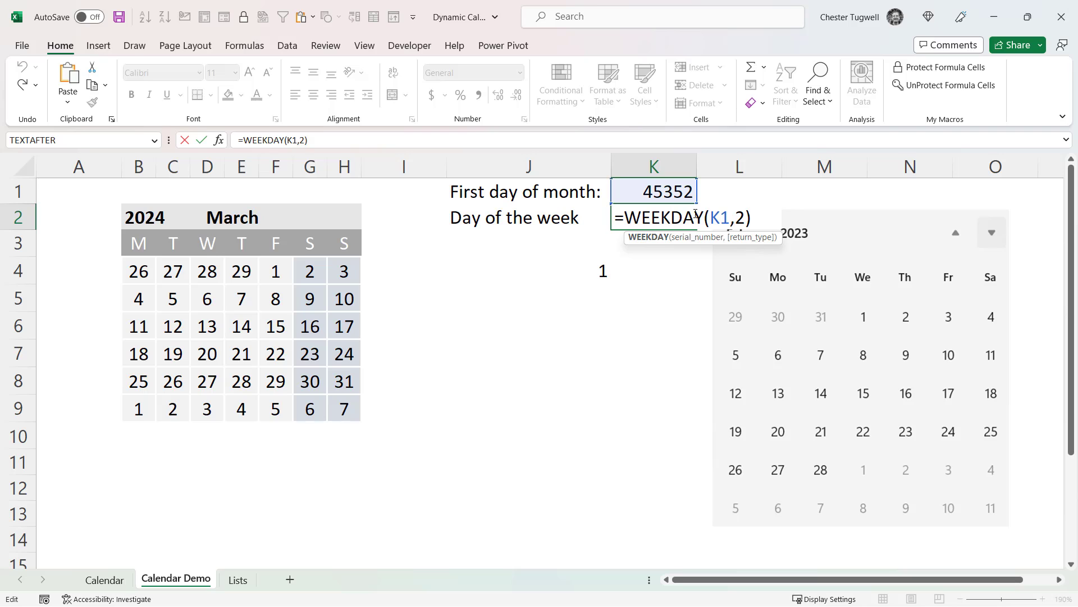
key(Return)
double_click(653, 189)
drag(345, 136, 243, 140)
key(ctrl+c)
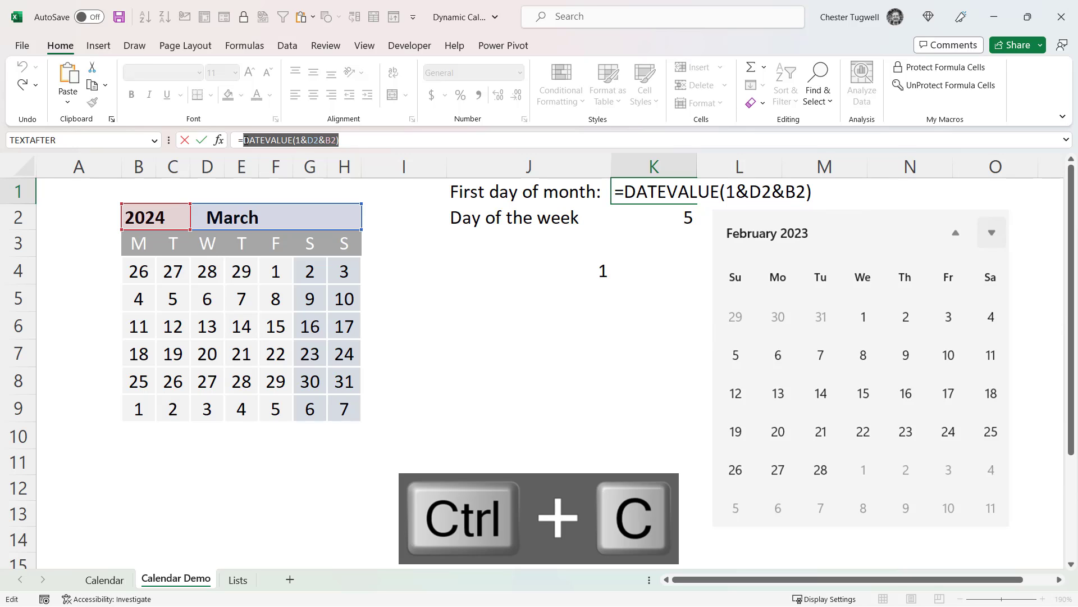
key(Return)
double_click(723, 217)
double_click(726, 218)
key(ctrl+v)
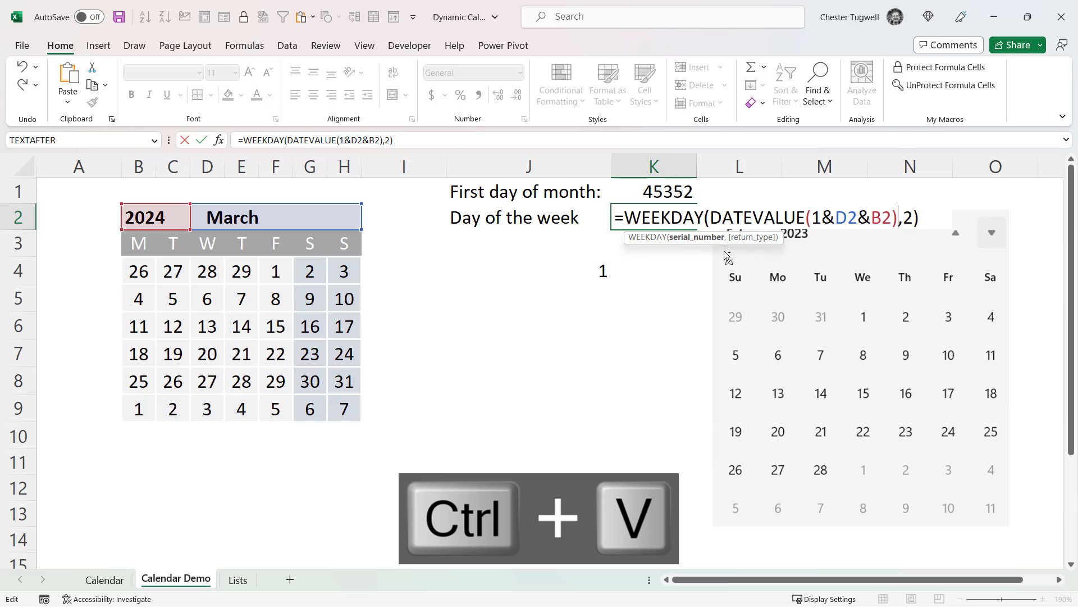
key(Return)
Widen column B and replace K1 in the B4 formula with DATEVALUE(1&D2&B2), giving =SEQUENCE(6,7,DATEVALUE(1&D2&B2)-K2+1).
click(141, 271)
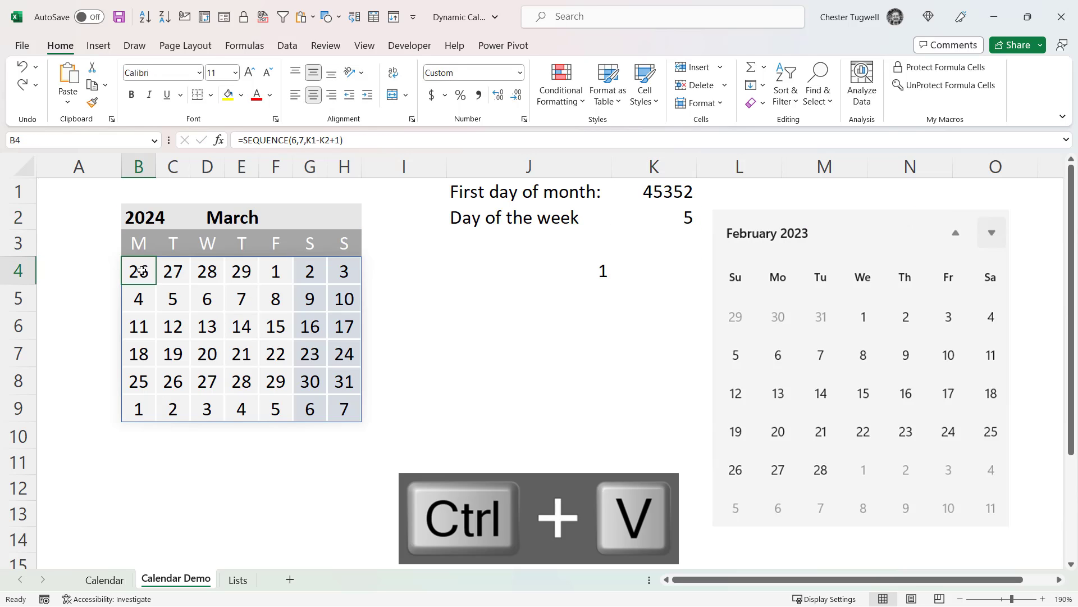
drag(154, 177, 348, 178)
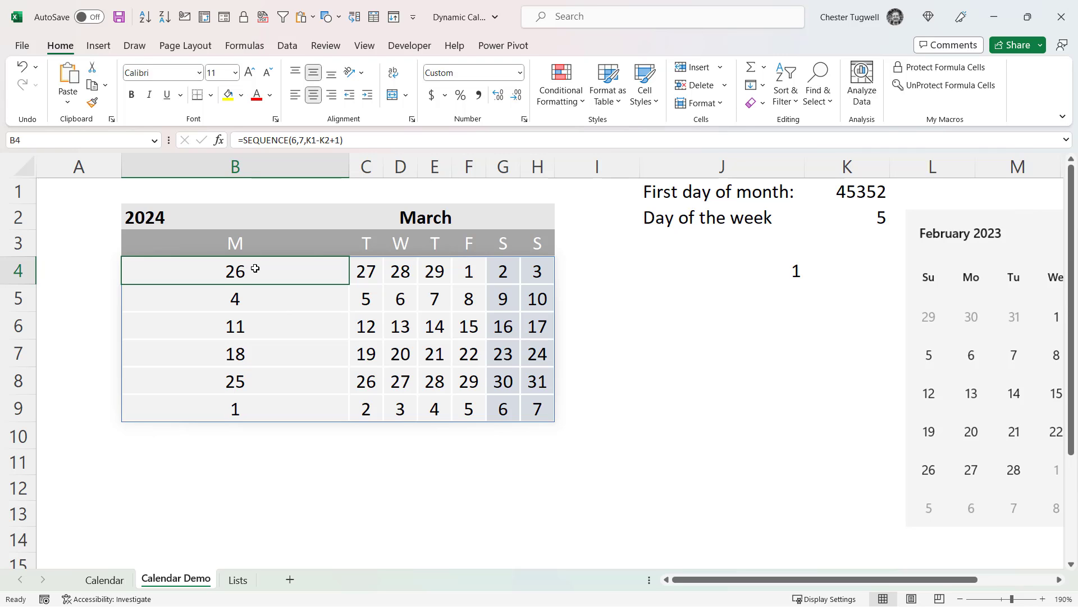
double_click(255, 269)
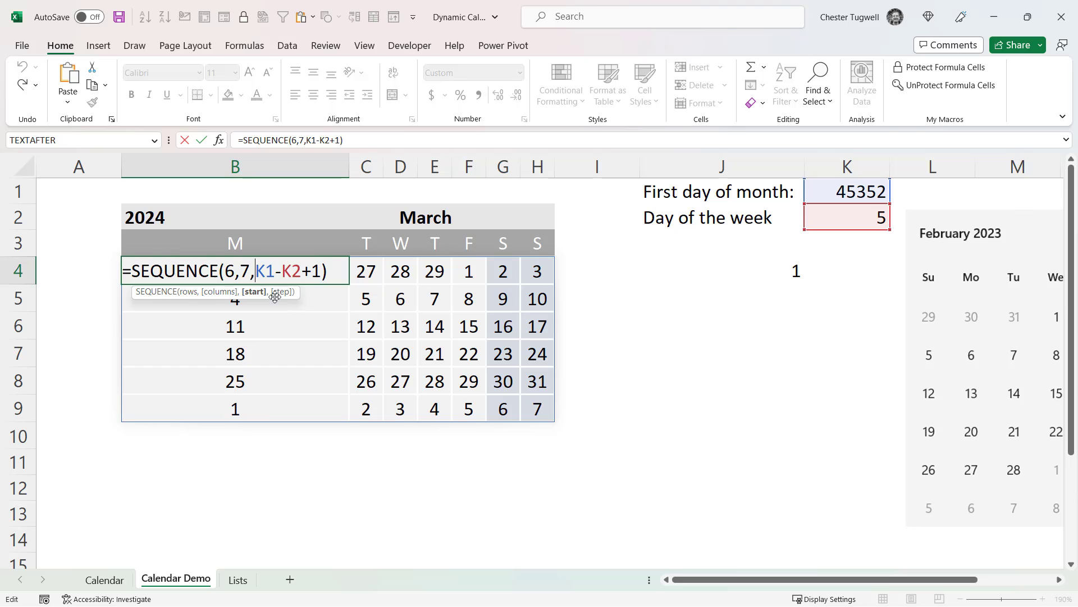
drag(275, 271, 255, 270)
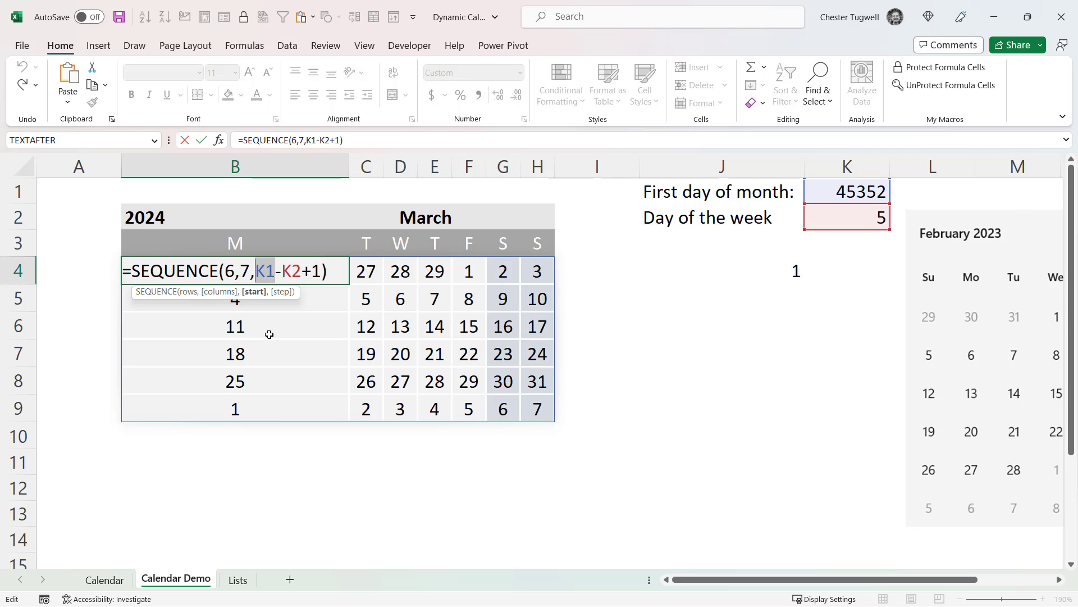
key(ctrl+v)
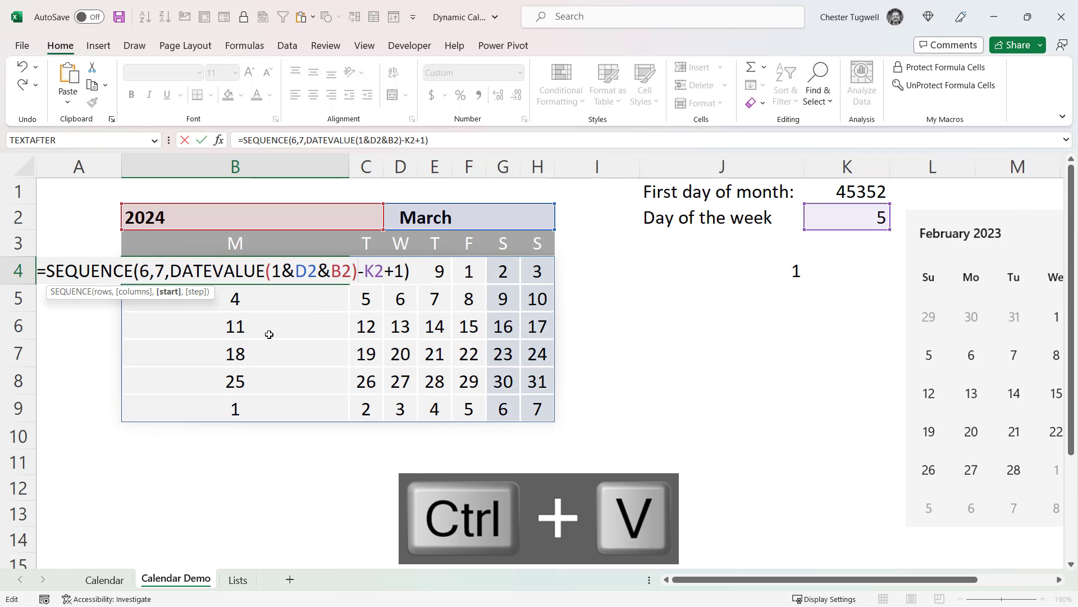
key(Return)
Replace K2 in the B4 formula with K2's own expression WEEKDAY(DATEVALUE(1&D2&B2),2), and narrow column B to match the other day columns.
click(862, 228)
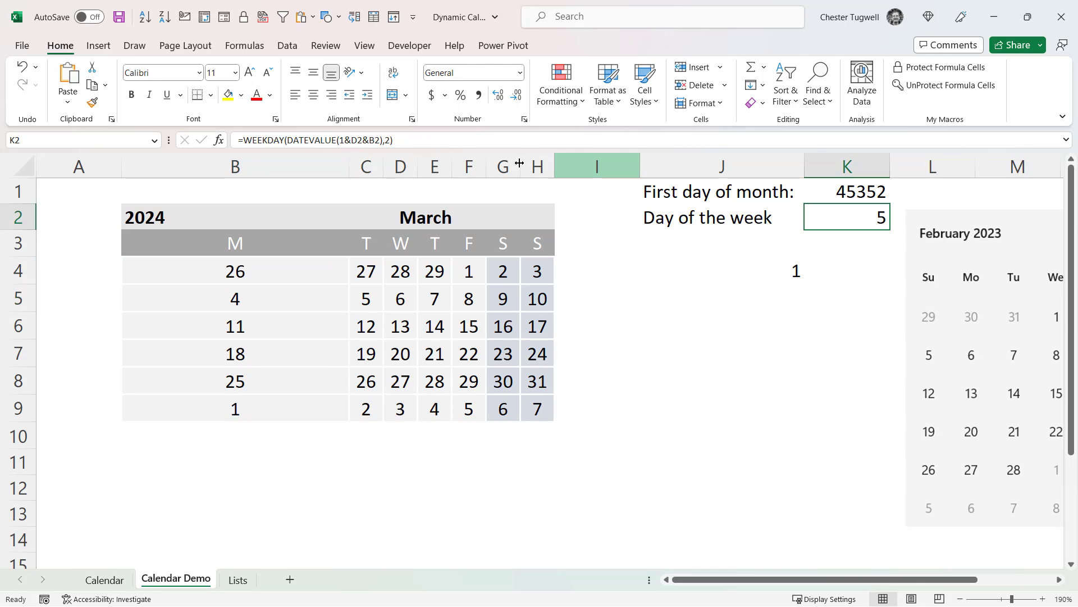
drag(393, 140, 243, 139)
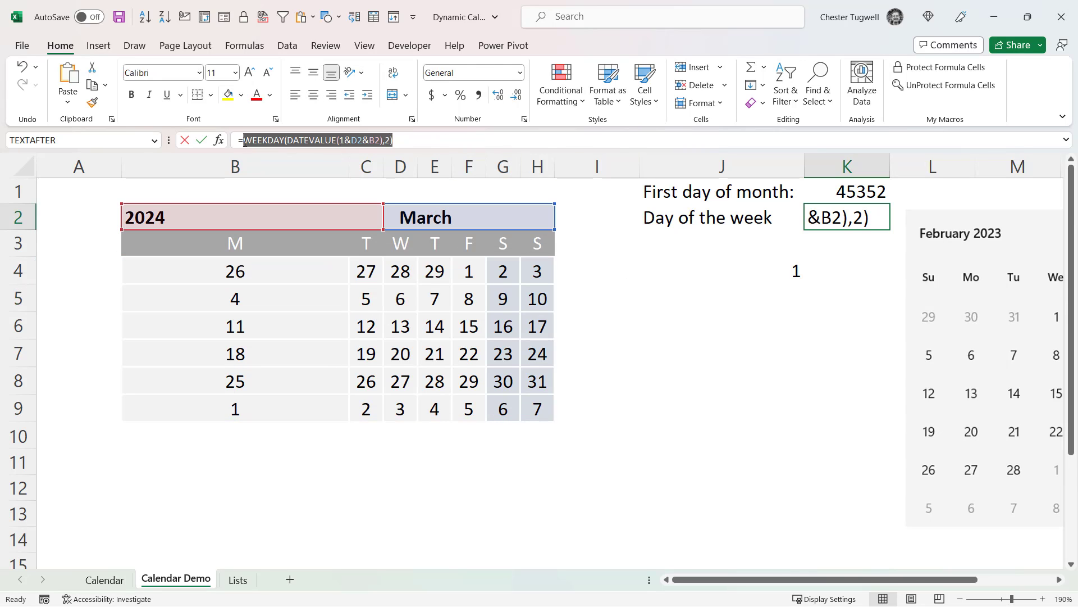
key(ctrl+c)
key(Return)
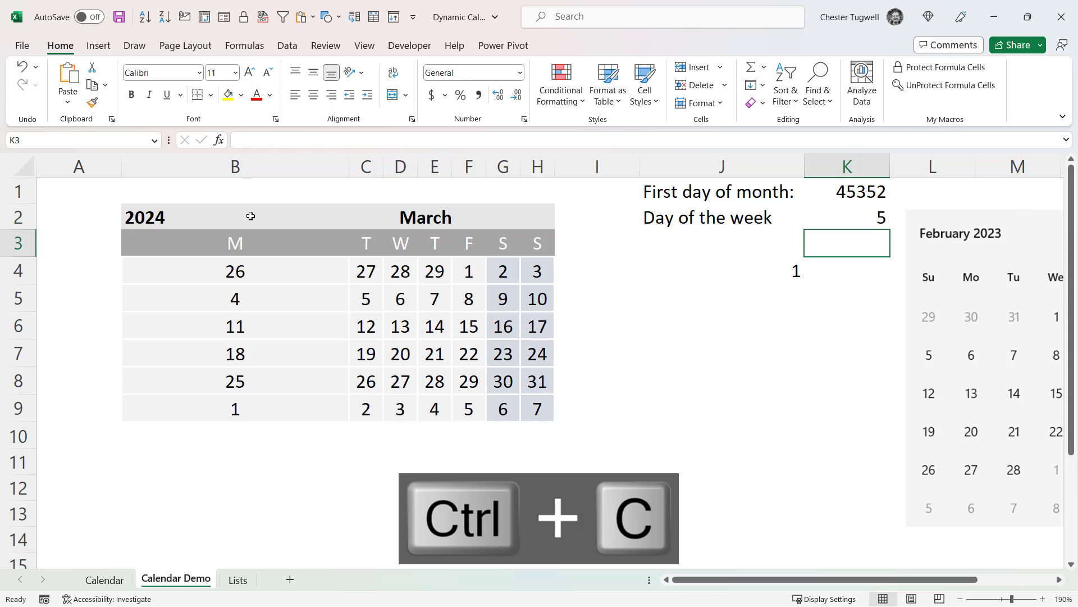
double_click(245, 271)
drag(365, 271, 383, 272)
key(ctrl+v)
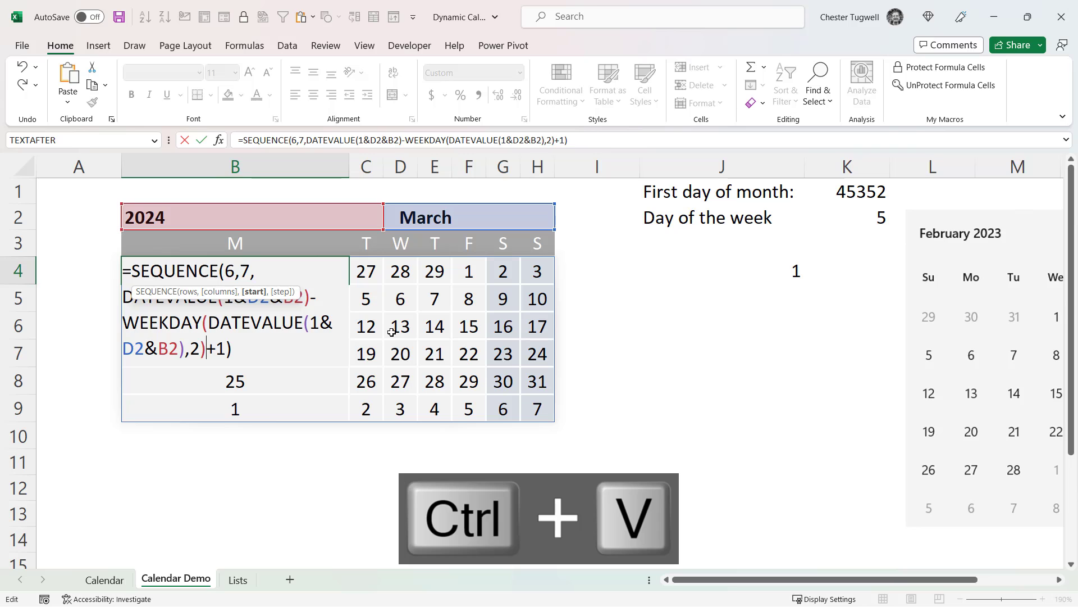
key(Return)
drag(349, 168, 157, 176)
Clear the helper formulas and their labels from J1:K2.
drag(666, 192, 666, 218)
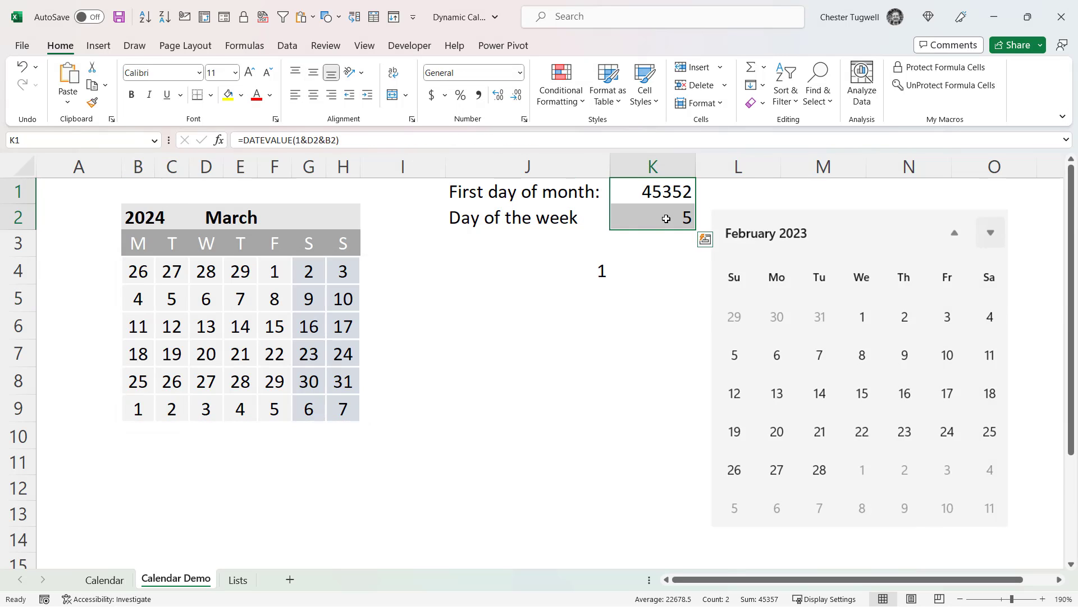
key(Delete)
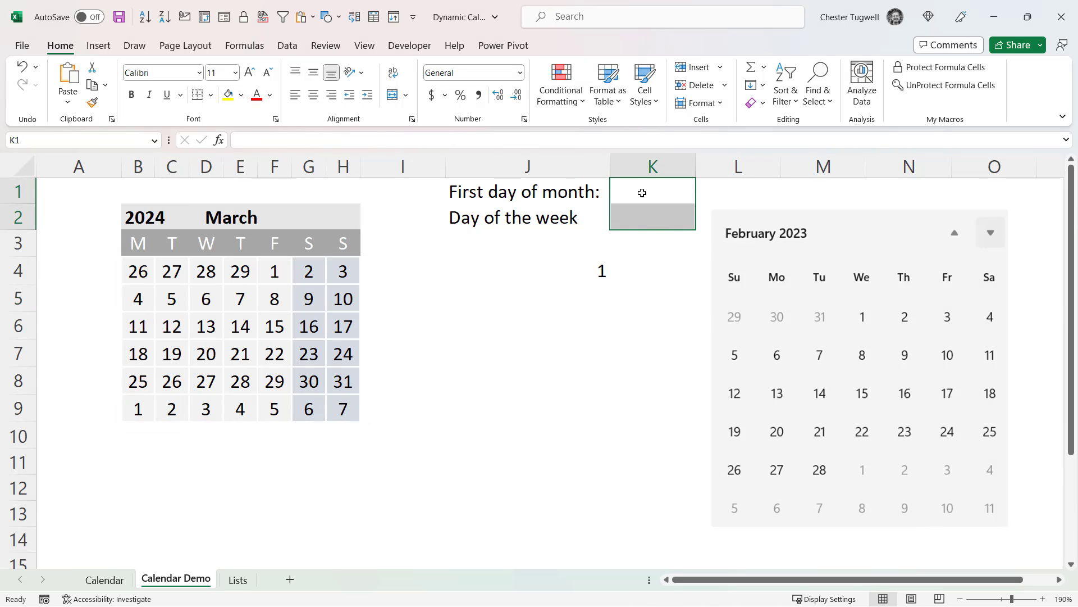
drag(580, 190, 635, 225)
key(Delete)
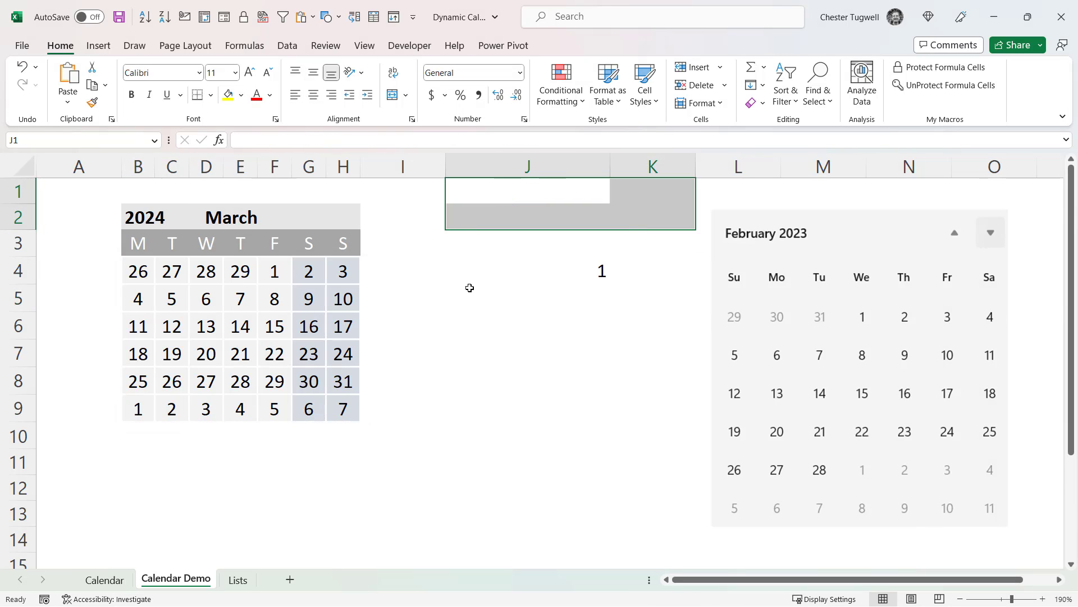
Set the calendar's year to 2023 and its month to February using the selection lists in B2 and D2.
click(163, 218)
click(194, 224)
click(150, 238)
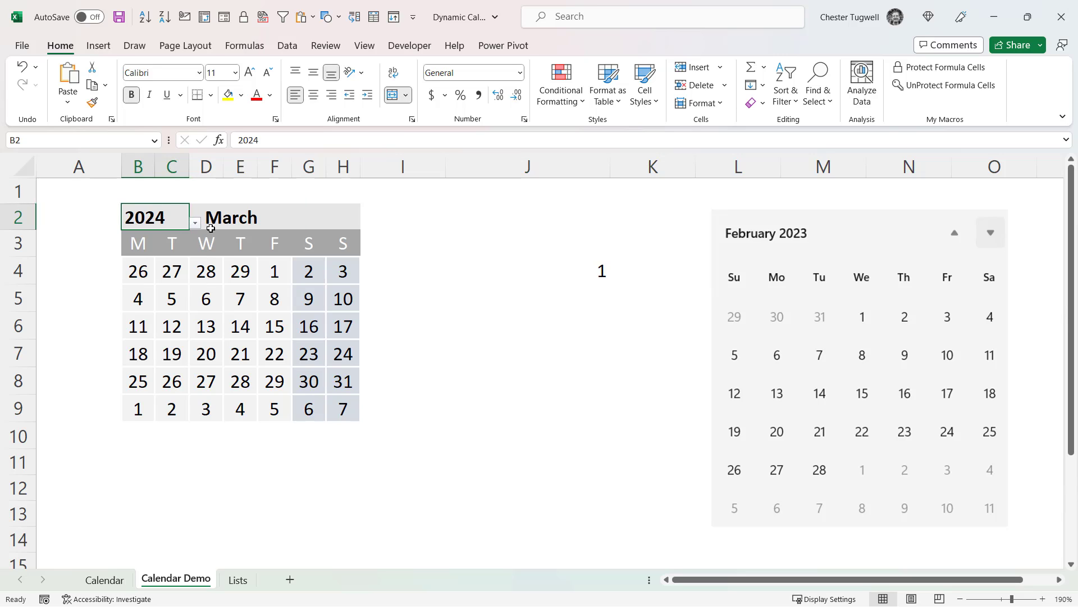
click(227, 216)
click(366, 224)
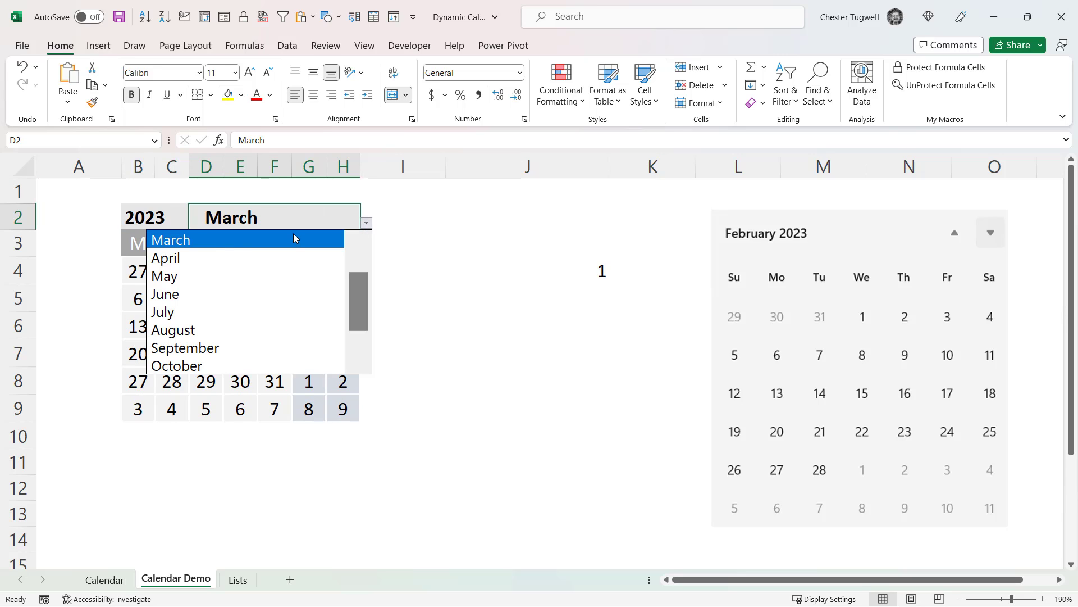
drag(352, 282, 351, 259)
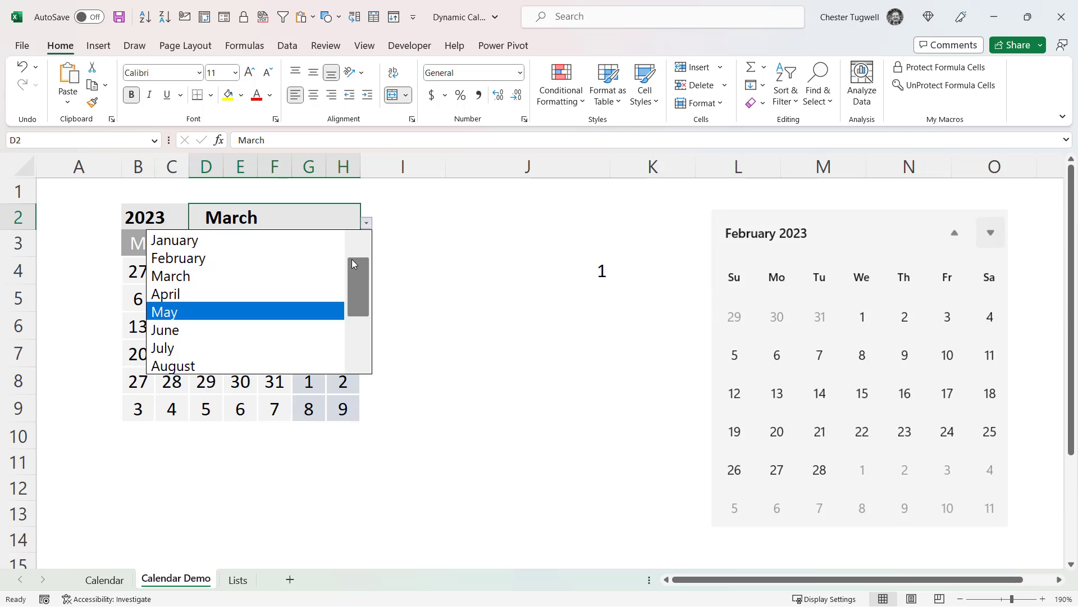
click(248, 269)
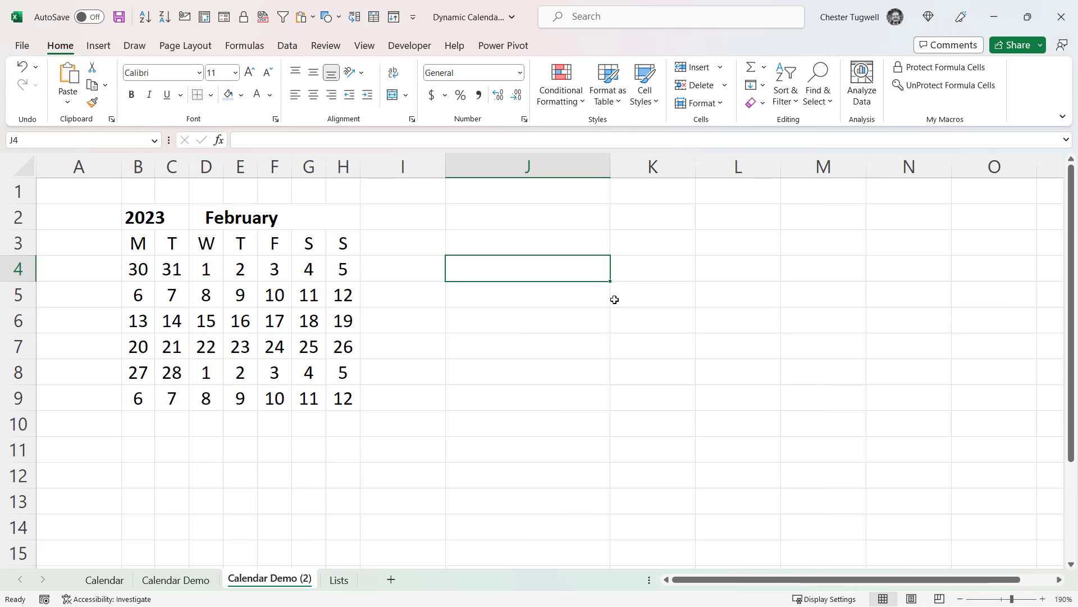
Fill the year and month row B2:H2 with the lightest grey theme colour.
drag(169, 217, 307, 216)
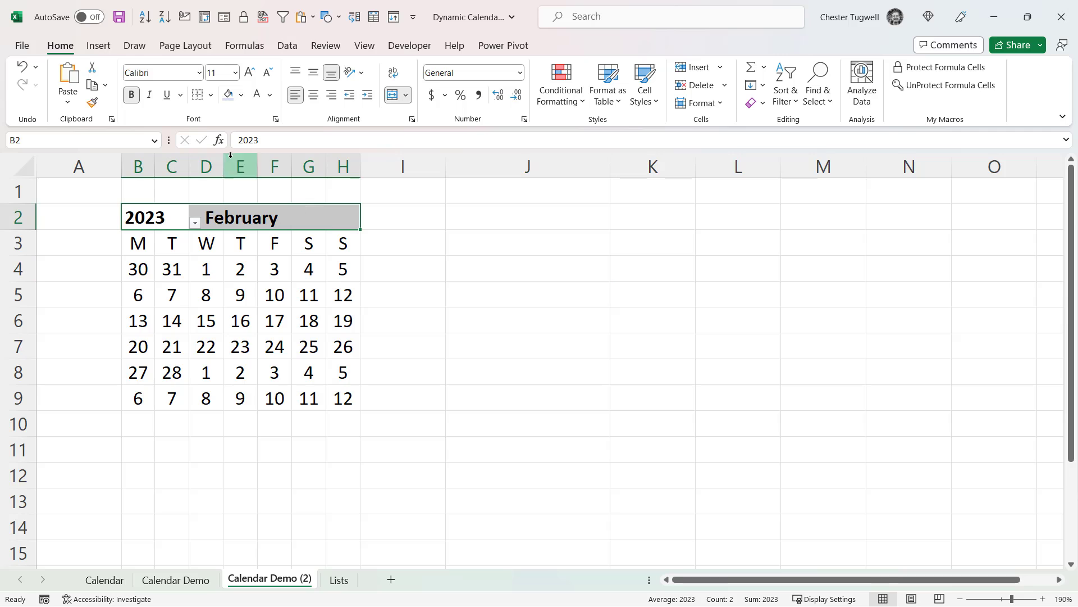
click(242, 95)
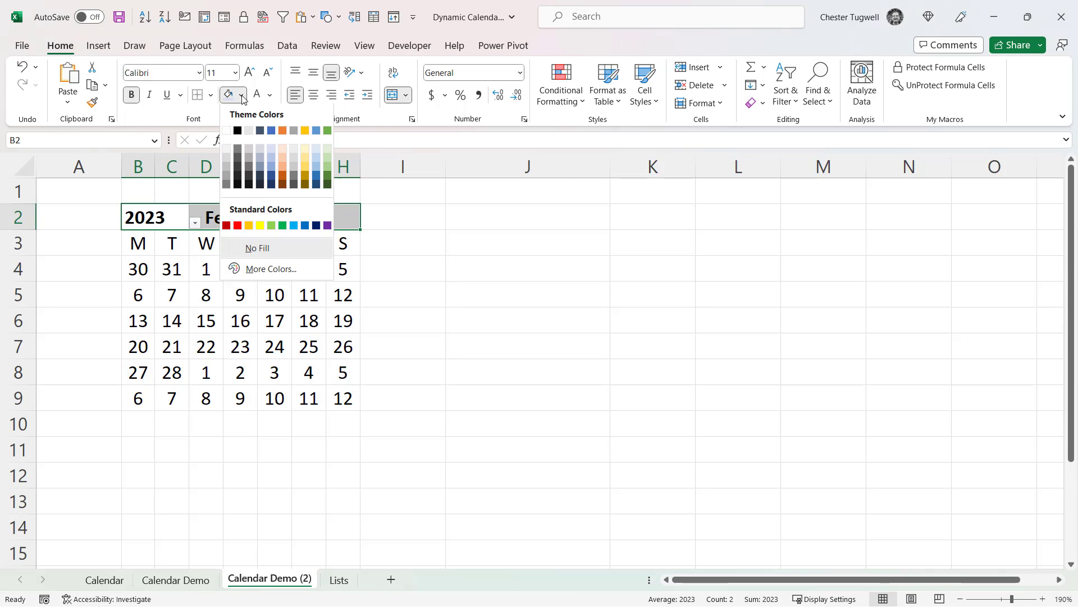
click(227, 149)
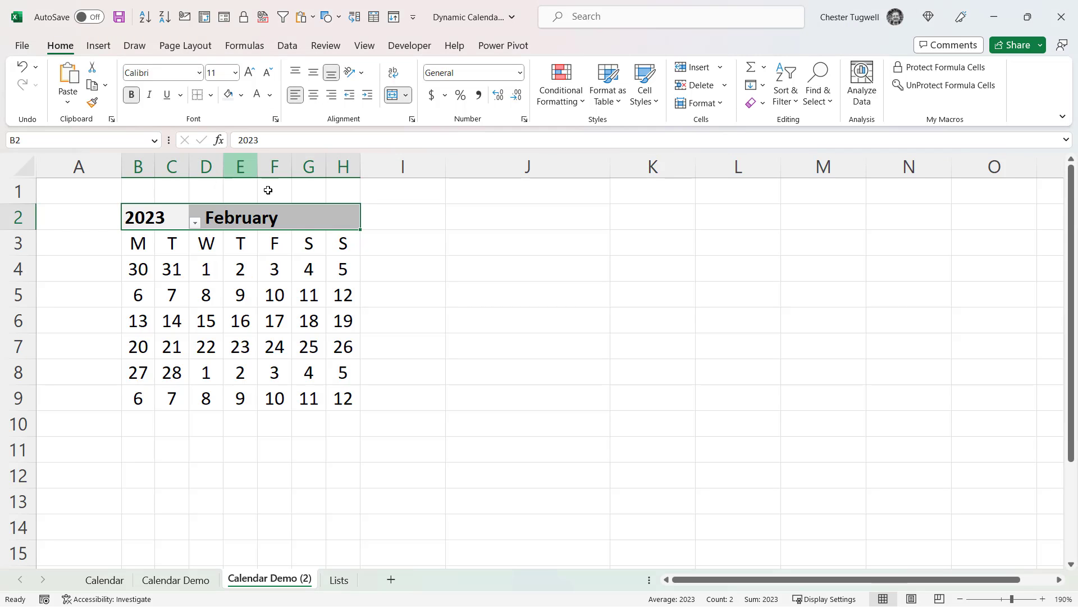
Fill the weekday header row B3:H3 with a darker grey theme colour and make its text white.
drag(139, 243, 342, 243)
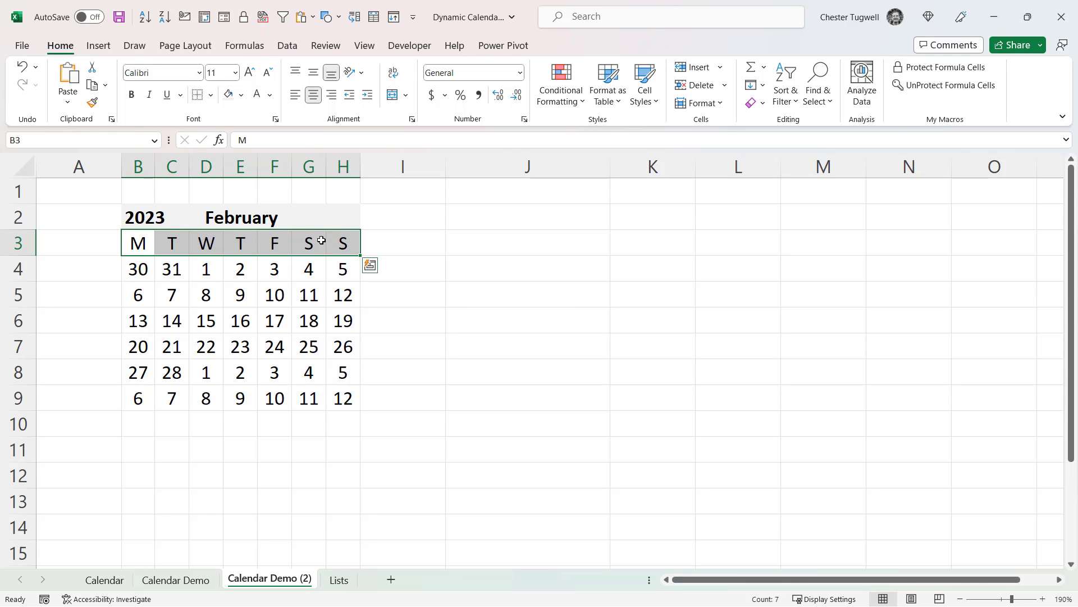
click(241, 95)
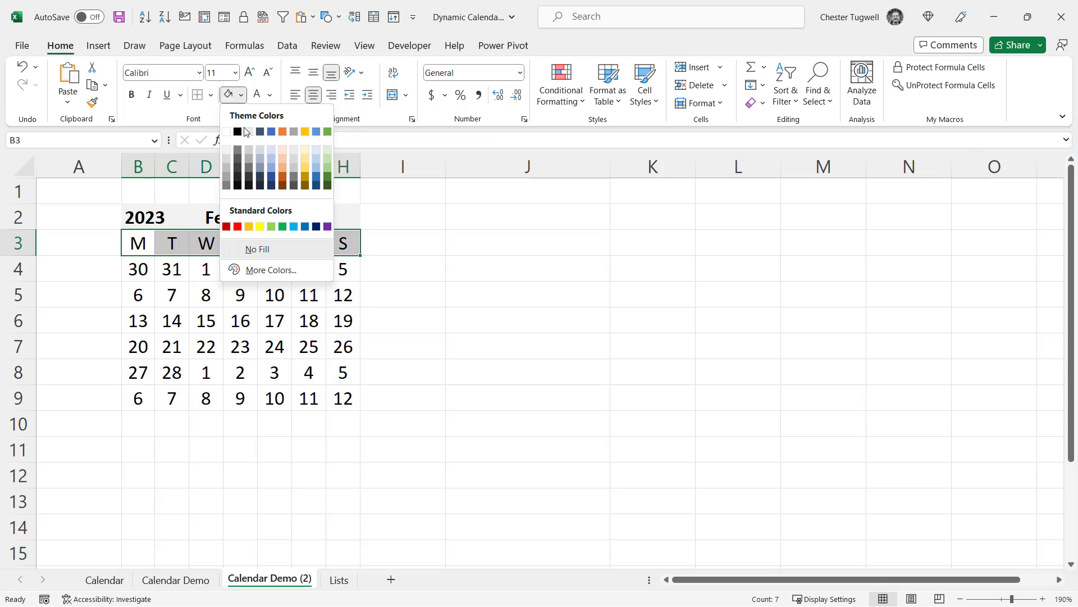
click(227, 170)
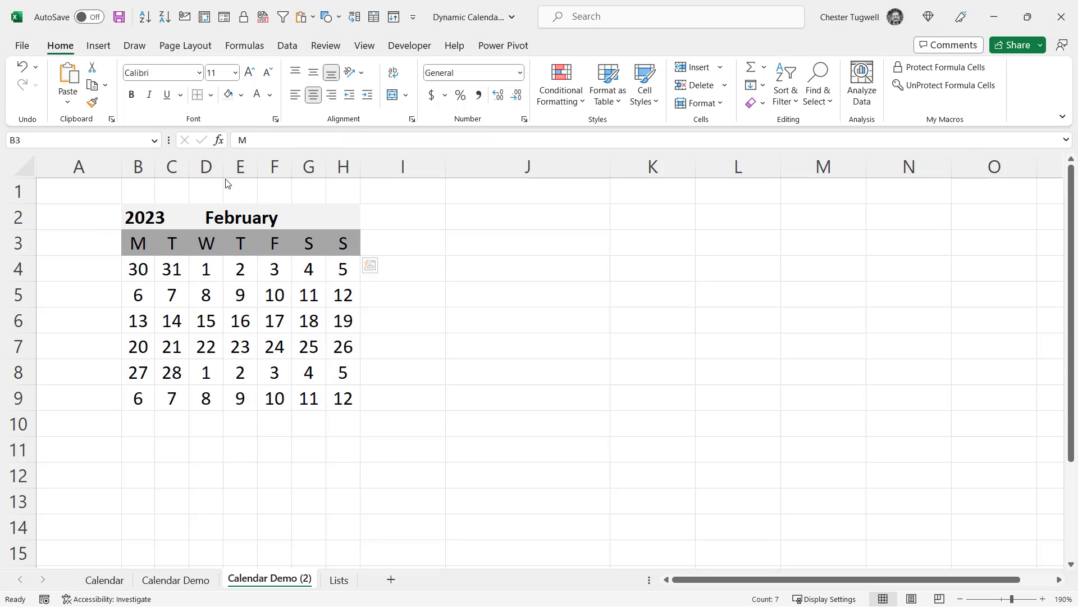
click(270, 95)
click(255, 152)
click(393, 293)
Fill the calendar's date cells B4:H9 with a light grey theme colour.
drag(137, 269, 334, 392)
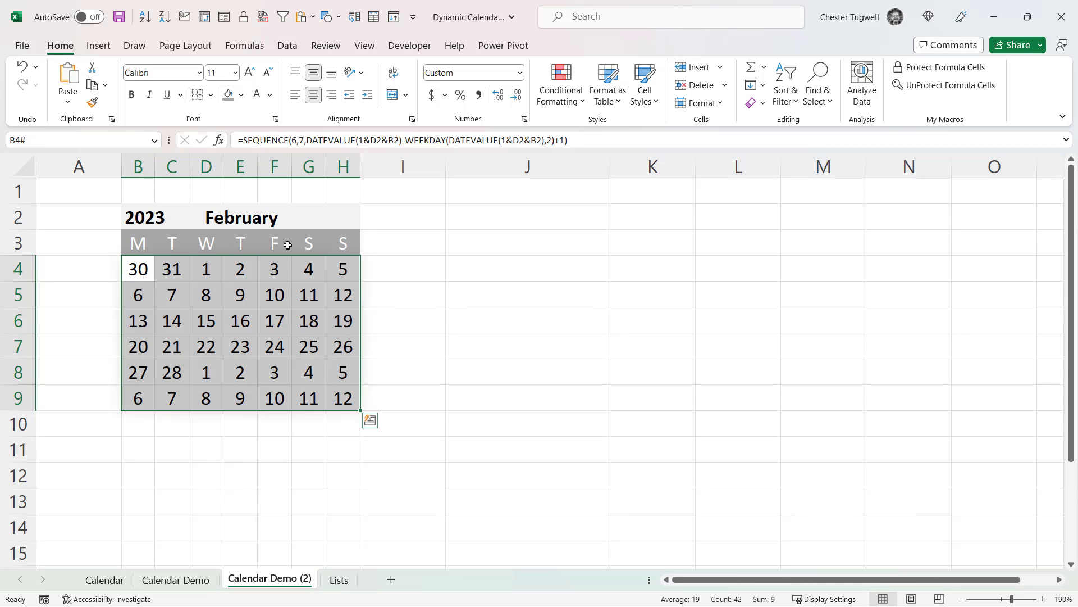
click(241, 95)
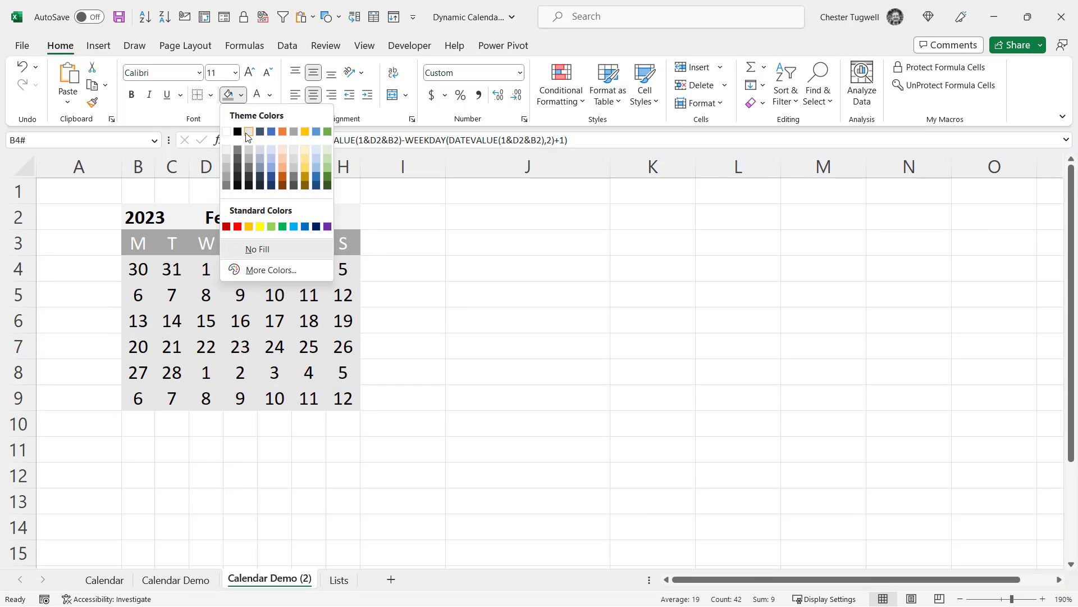
click(227, 175)
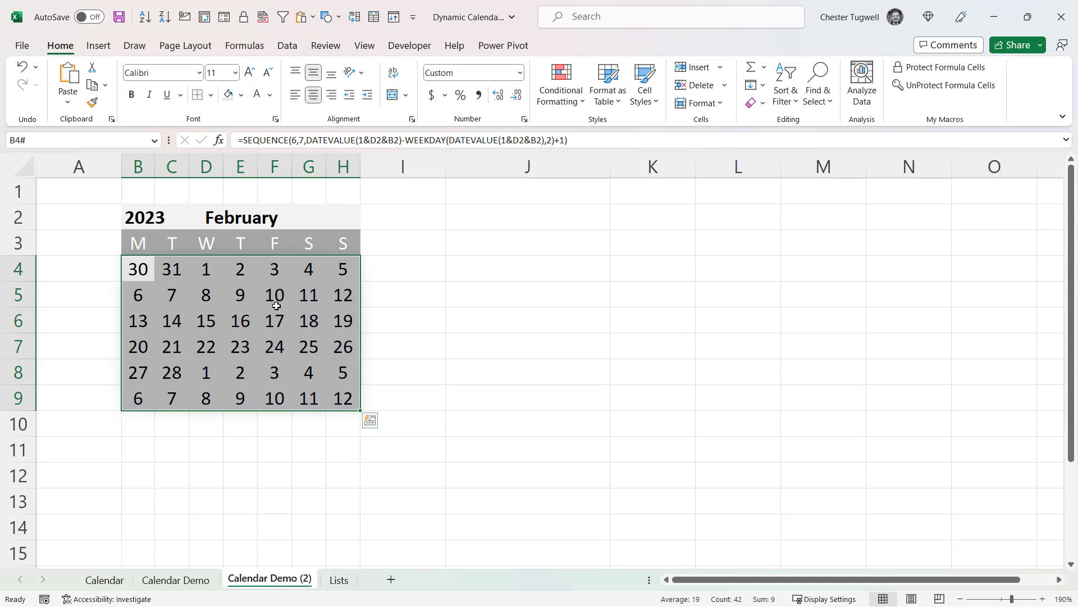
Add thick white inside borders to the date cells B4:H9.
key(ctrl+1)
drag(715, 195, 573, 189)
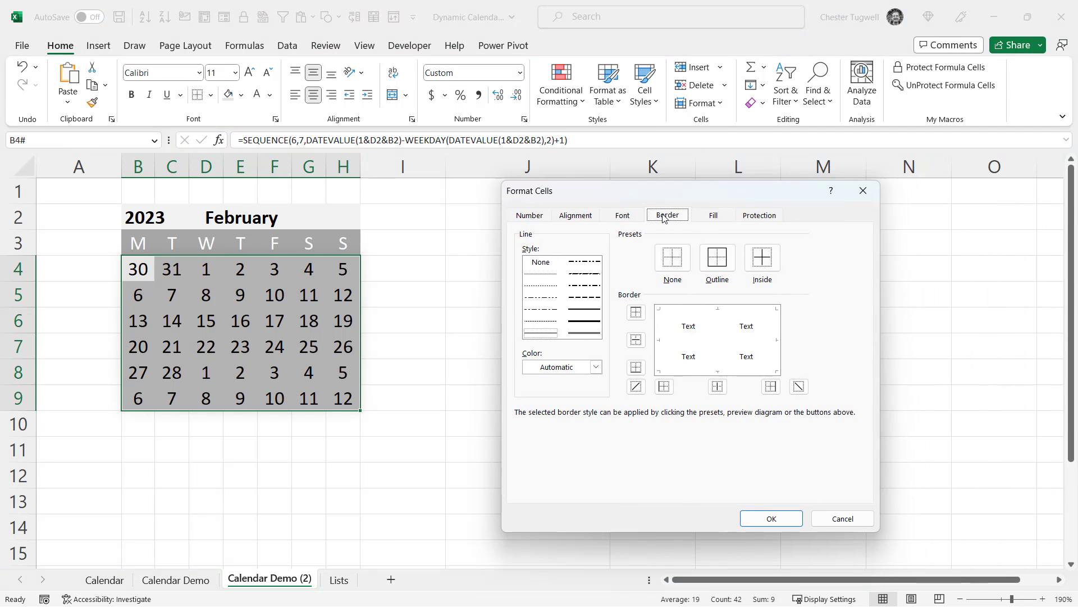
click(582, 325)
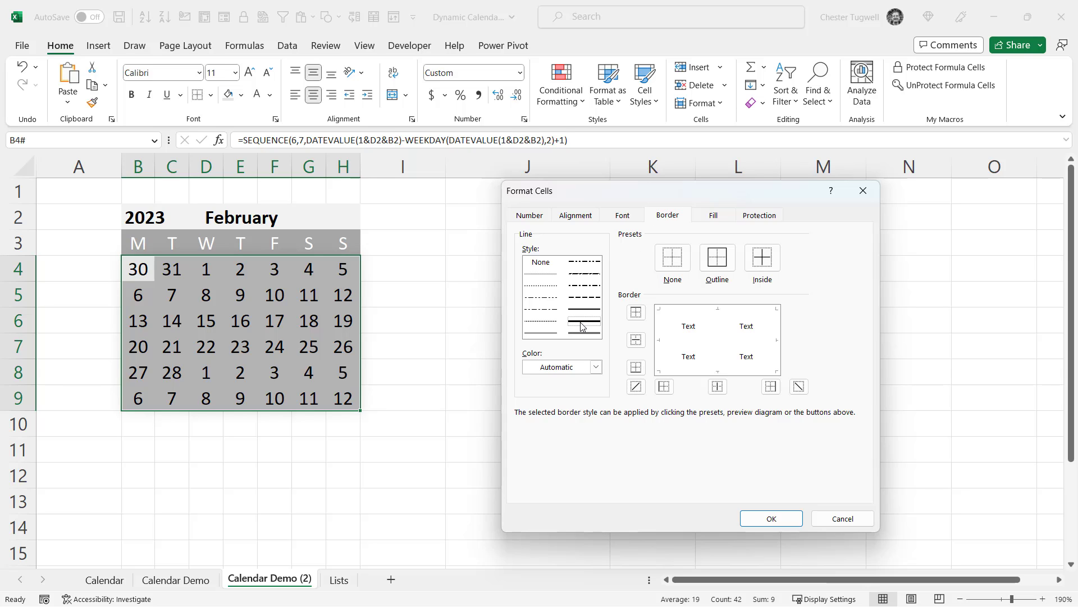
click(596, 367)
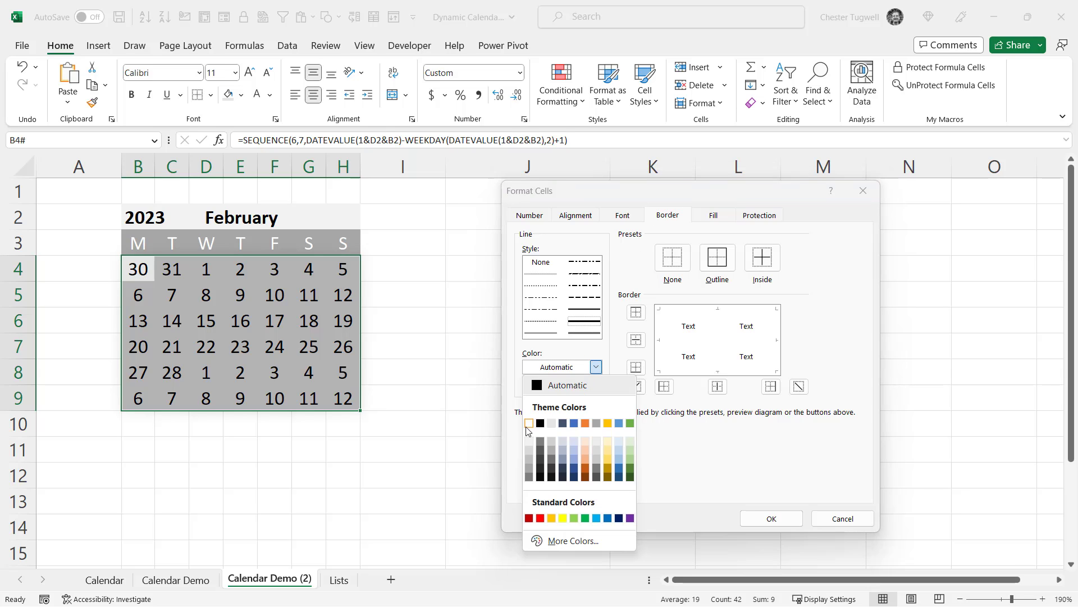
click(528, 425)
click(771, 264)
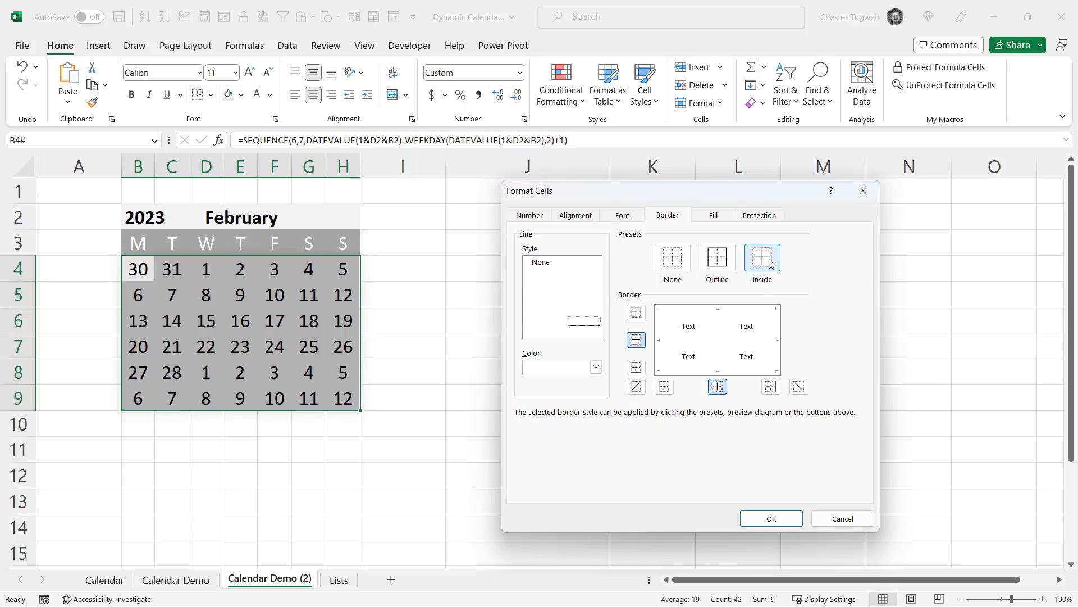
click(759, 517)
click(403, 324)
Fill the weekend date cells G4:H9 with the lightest blue theme colour.
drag(312, 271, 349, 409)
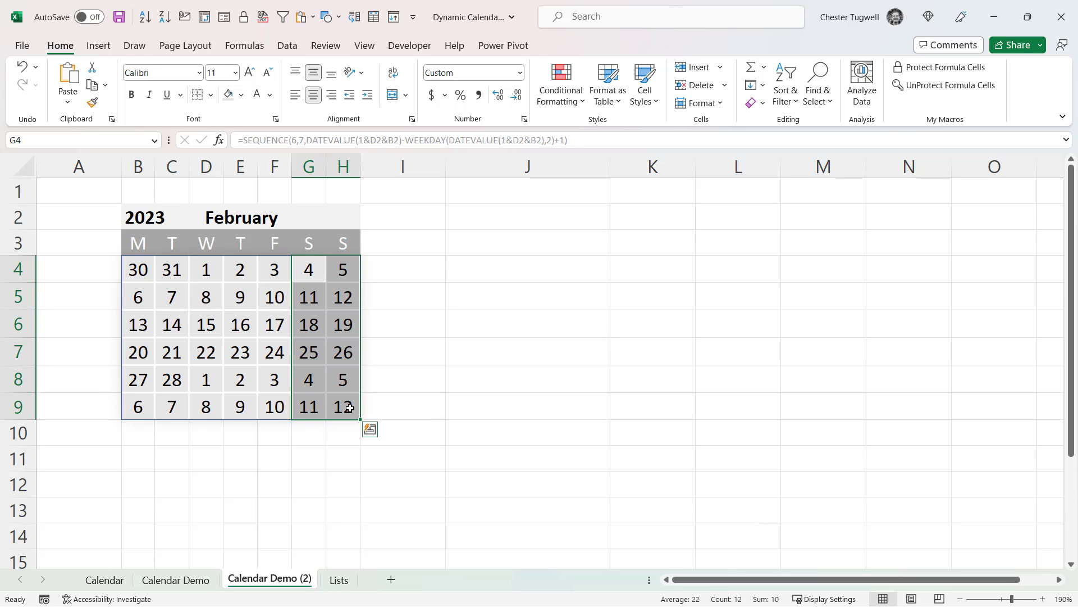
click(242, 94)
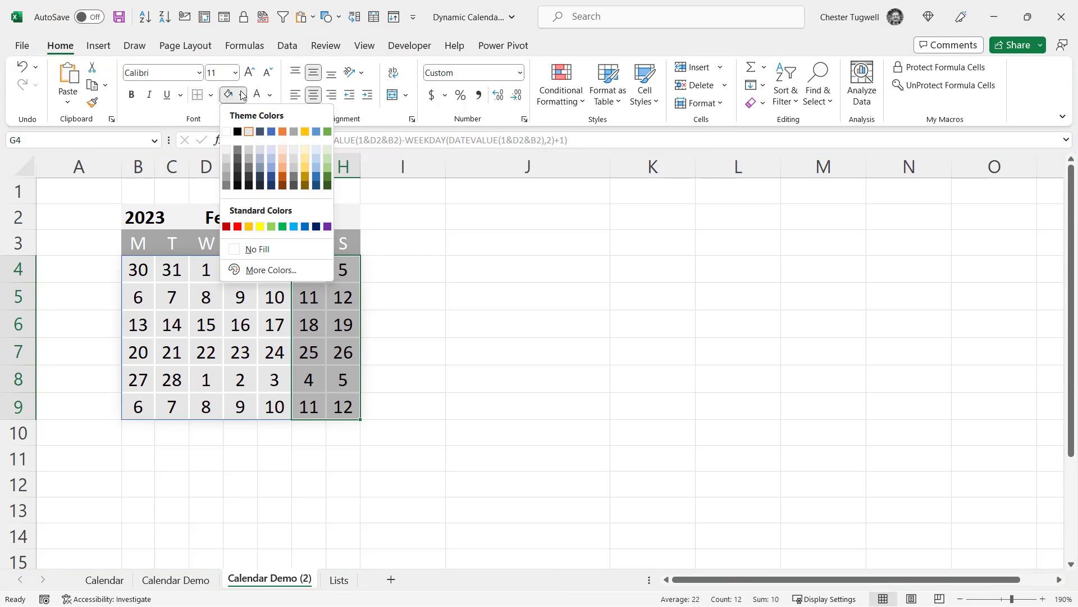
click(271, 150)
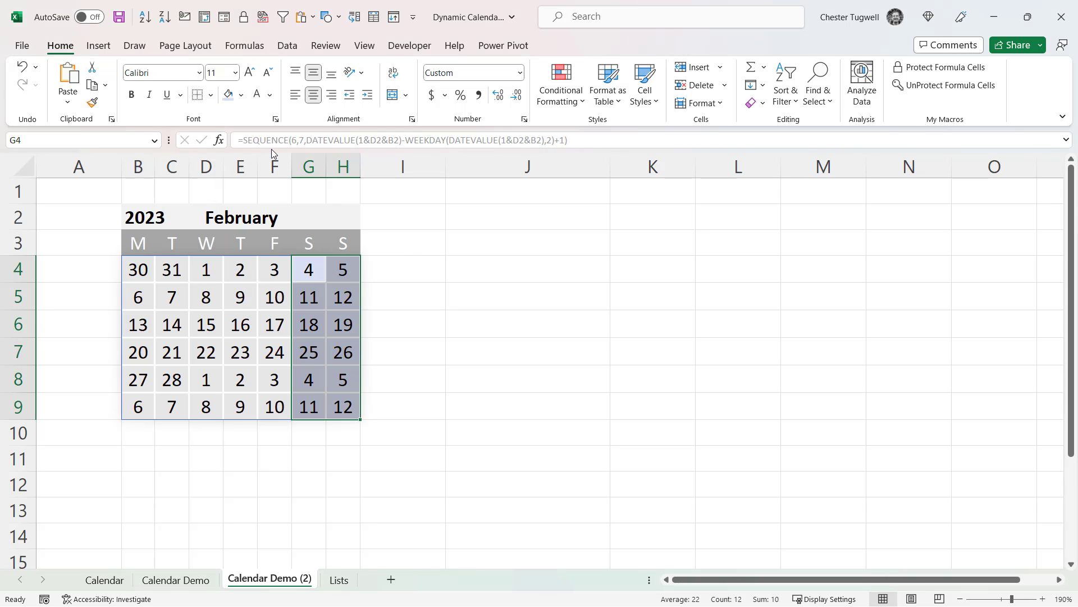
click(461, 278)
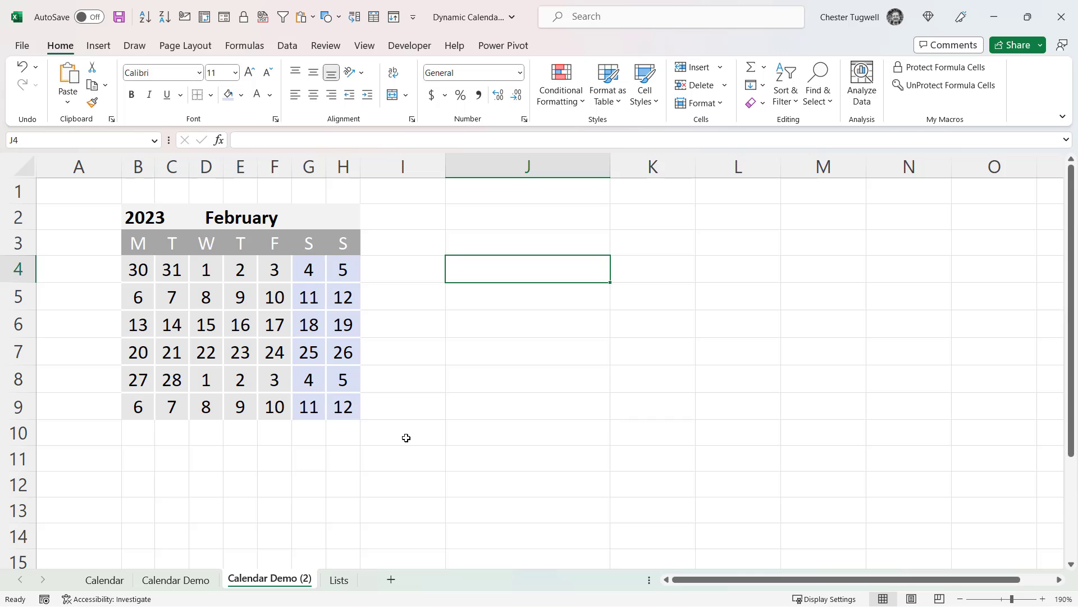
Hide the worksheet's gridlines and return to the Home commands.
click(374, 47)
click(400, 95)
key(alt+h)
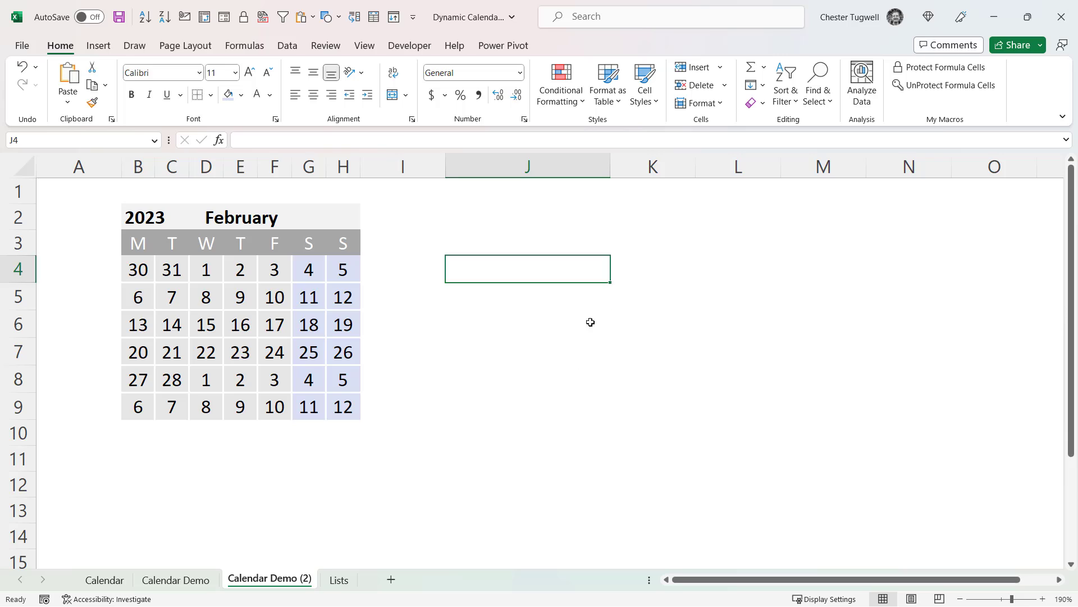
click(519, 333)
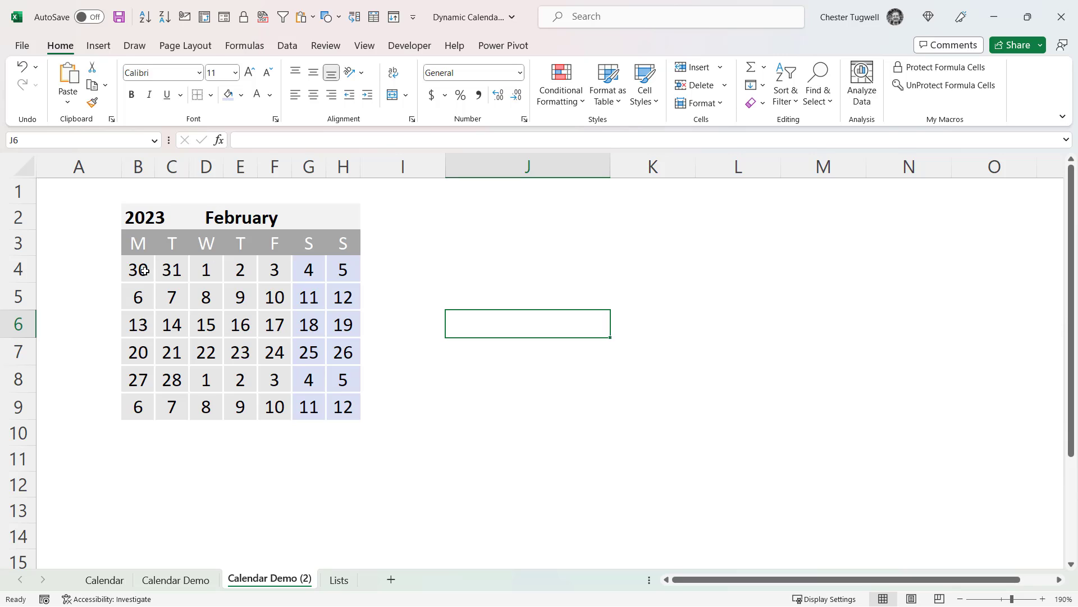
Enter =MONTH(B4) in J4 to get the month number of the calendar's first date.
drag(148, 272, 171, 273)
click(209, 385)
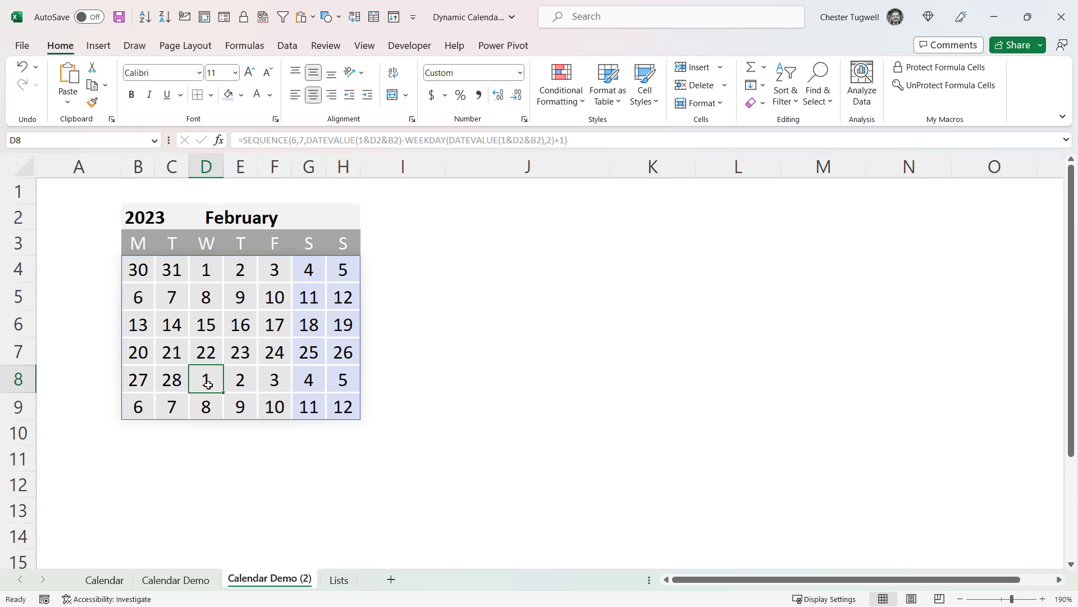
click(470, 275)
text(=mo)
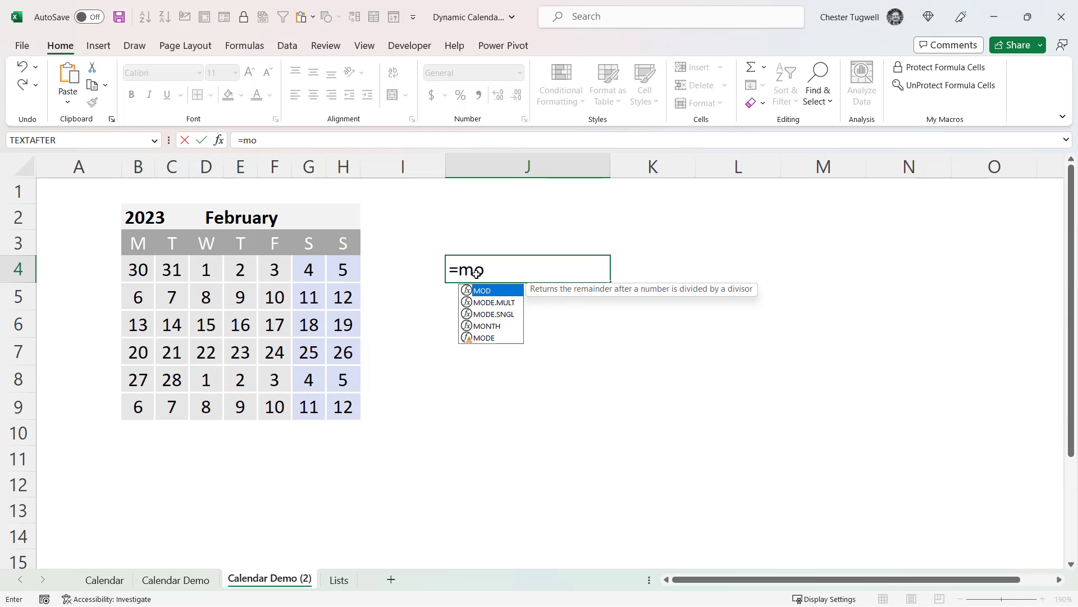
text(nth()
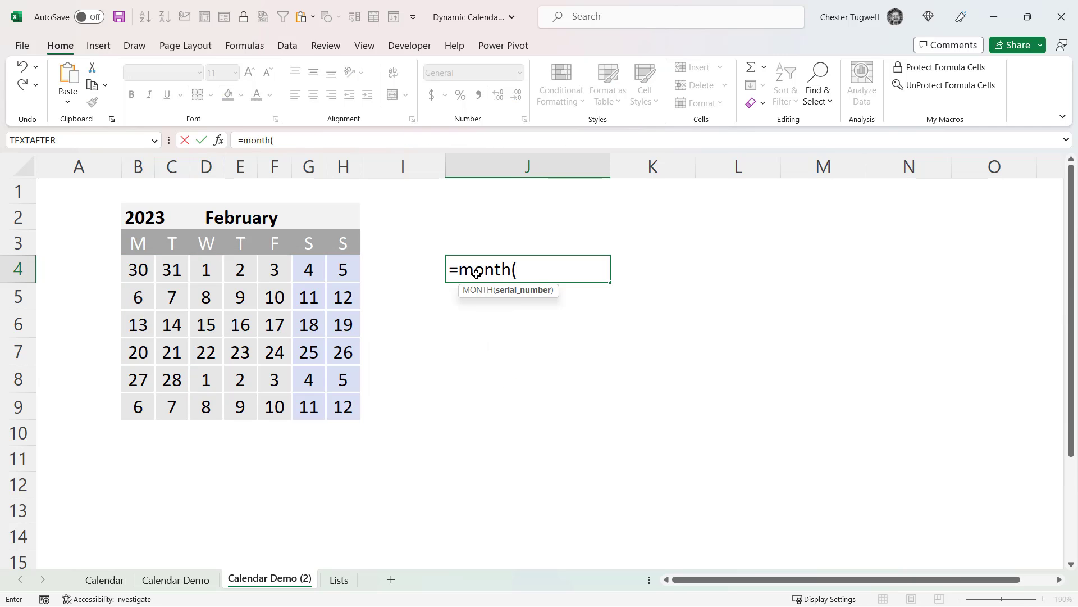
click(141, 271)
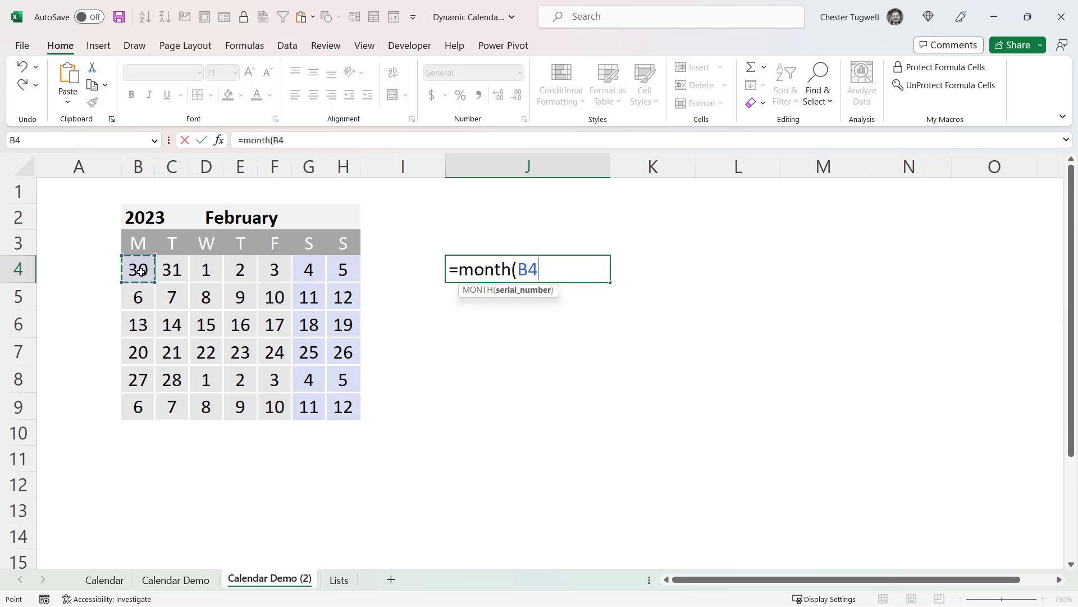
text())
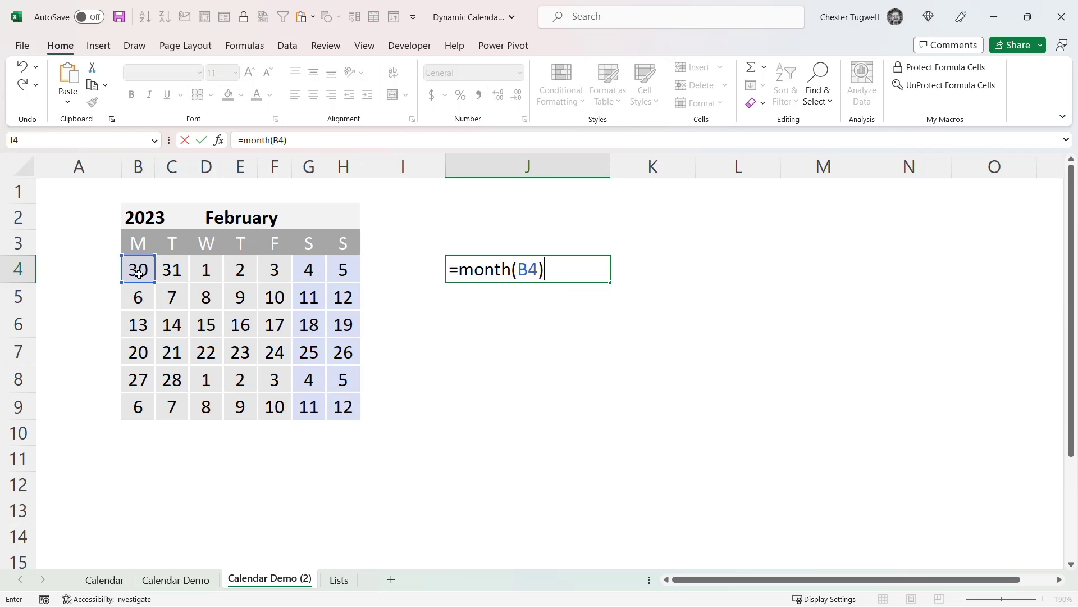
key(Return)
click(503, 263)
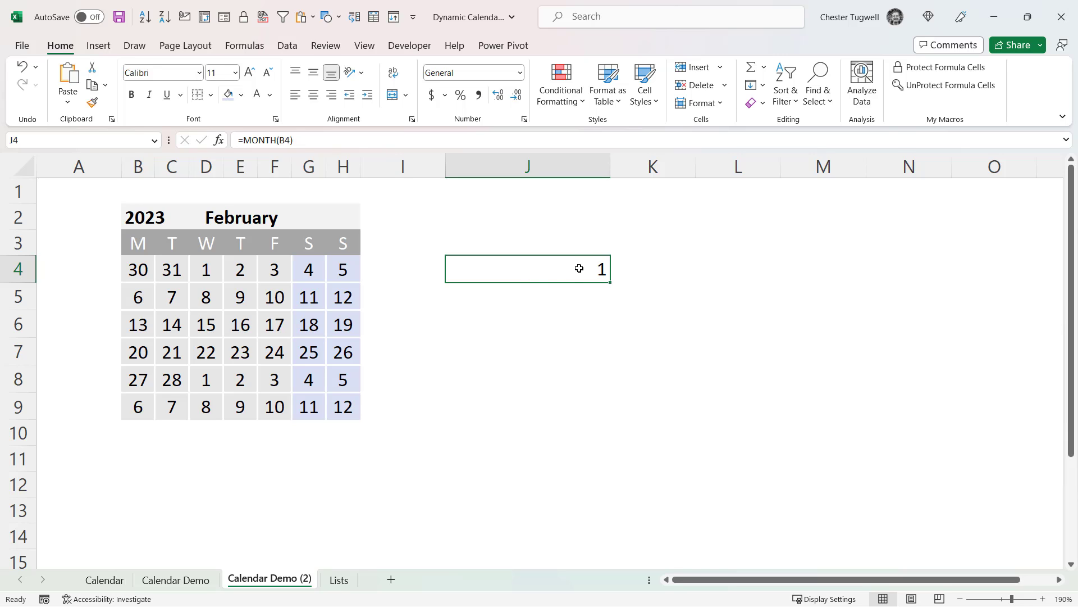
Extend the J4 formula to compare with the chosen month: =MONTH(B4)<>MONTH(DATEVALUE(1&D2&B2)).
double_click(542, 265)
text(<>)
text(month)
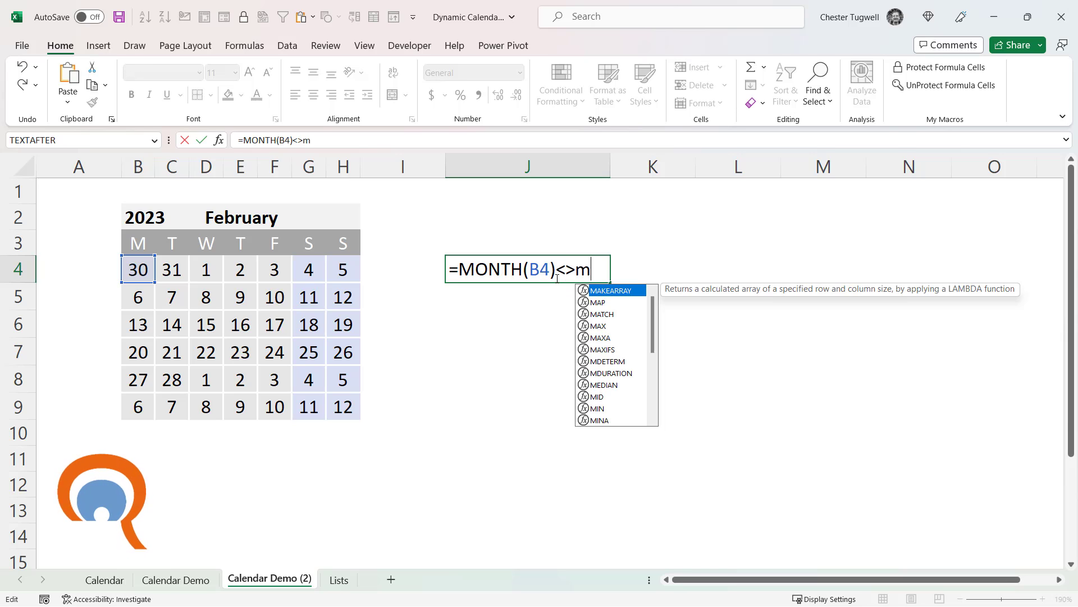
text(()
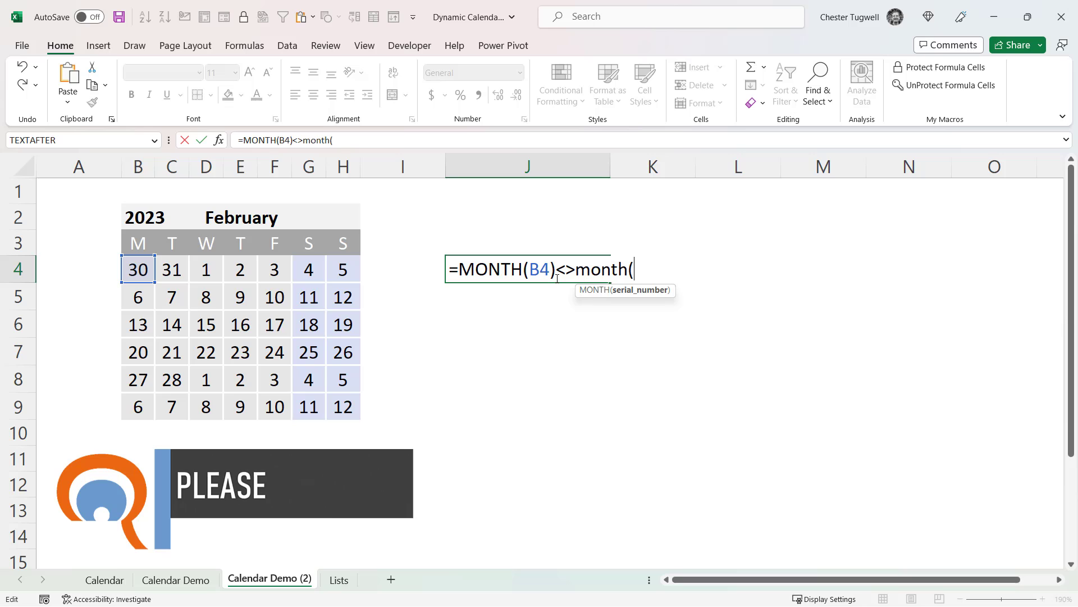
text(d)
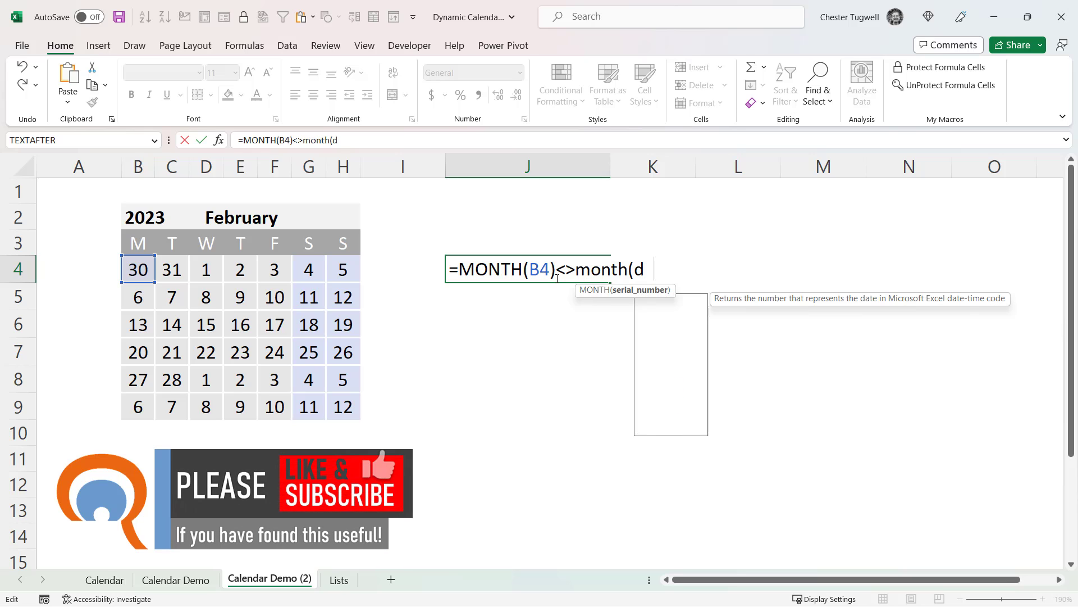
text(atev)
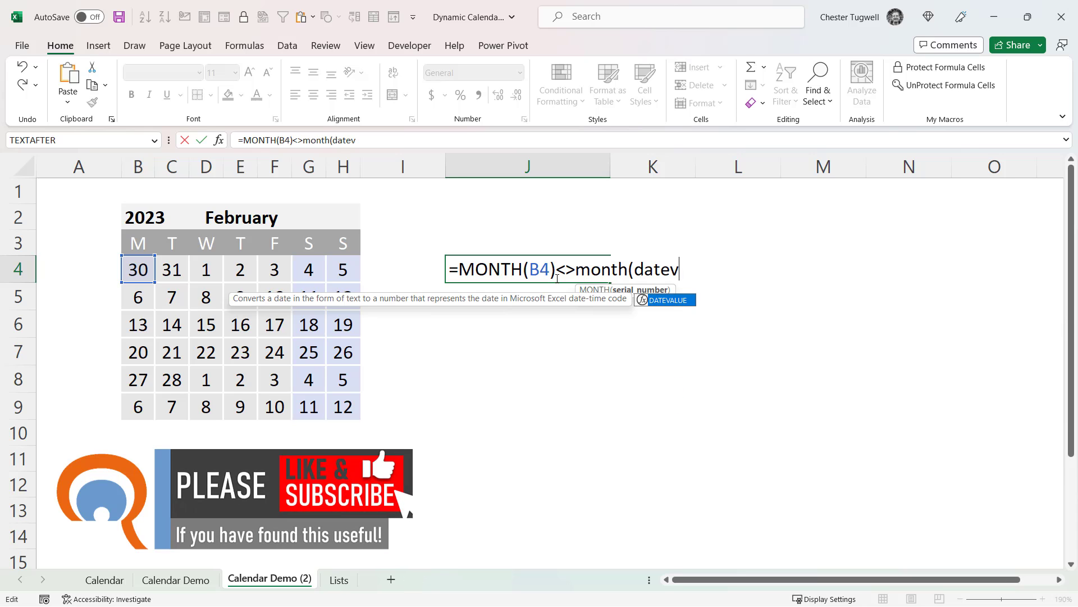
text(a)
double_click(678, 301)
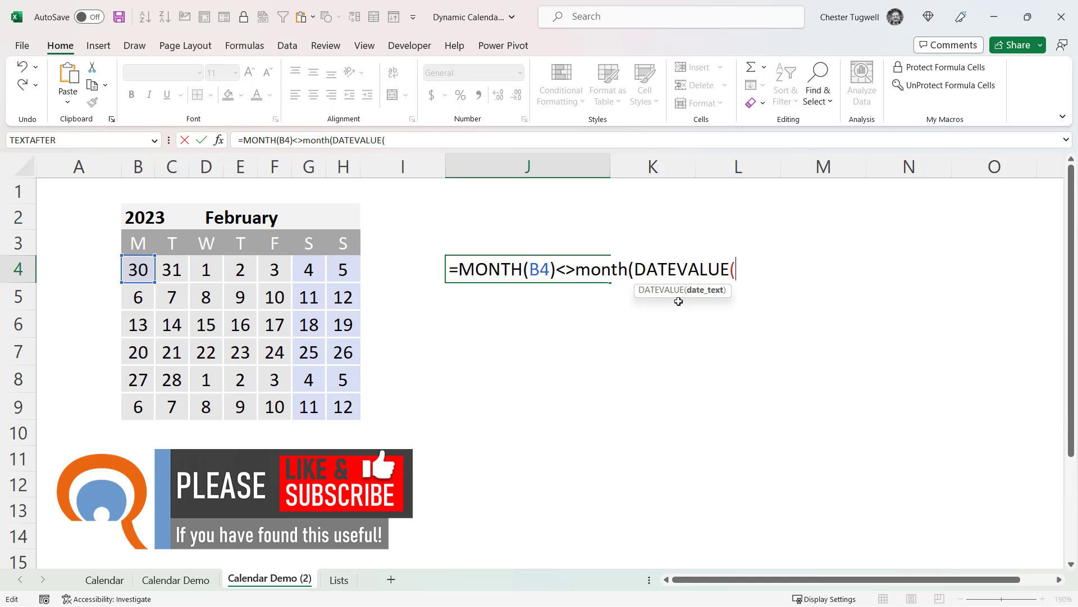
text(1&)
click(222, 221)
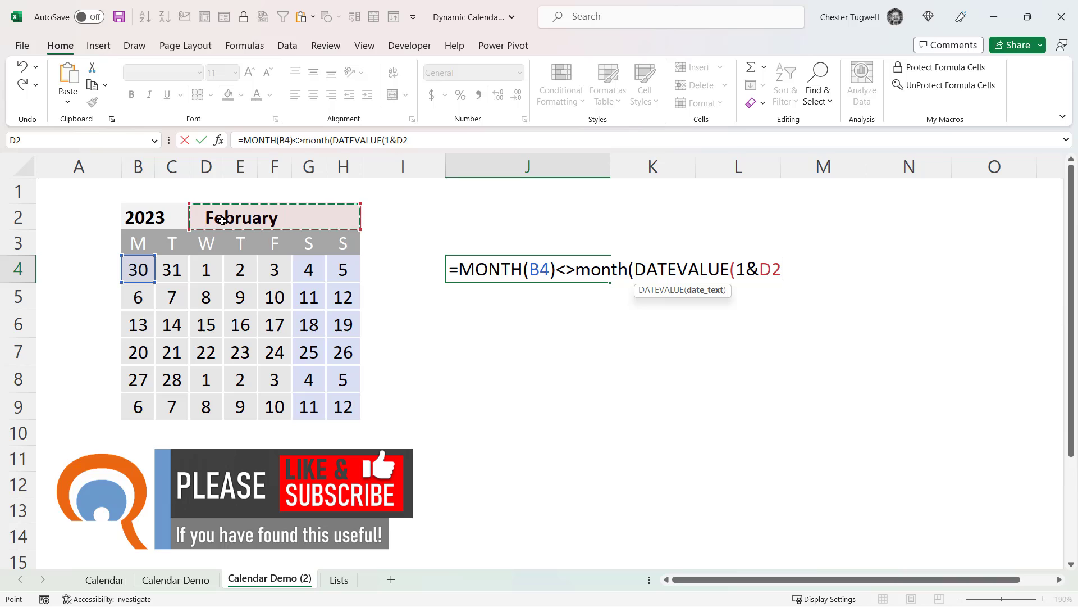
text(&)
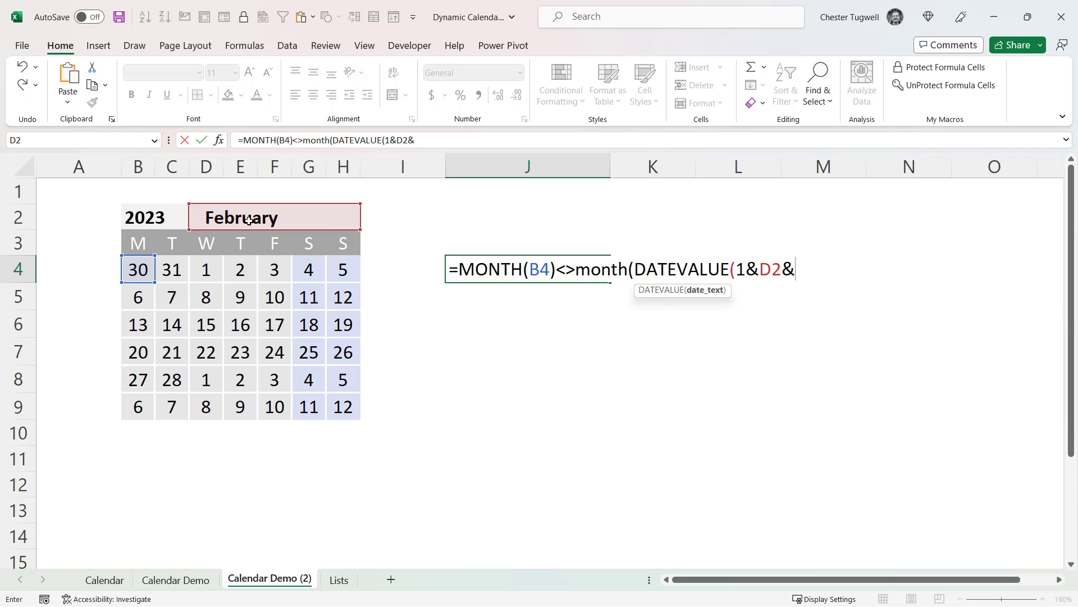
click(158, 217)
text()))
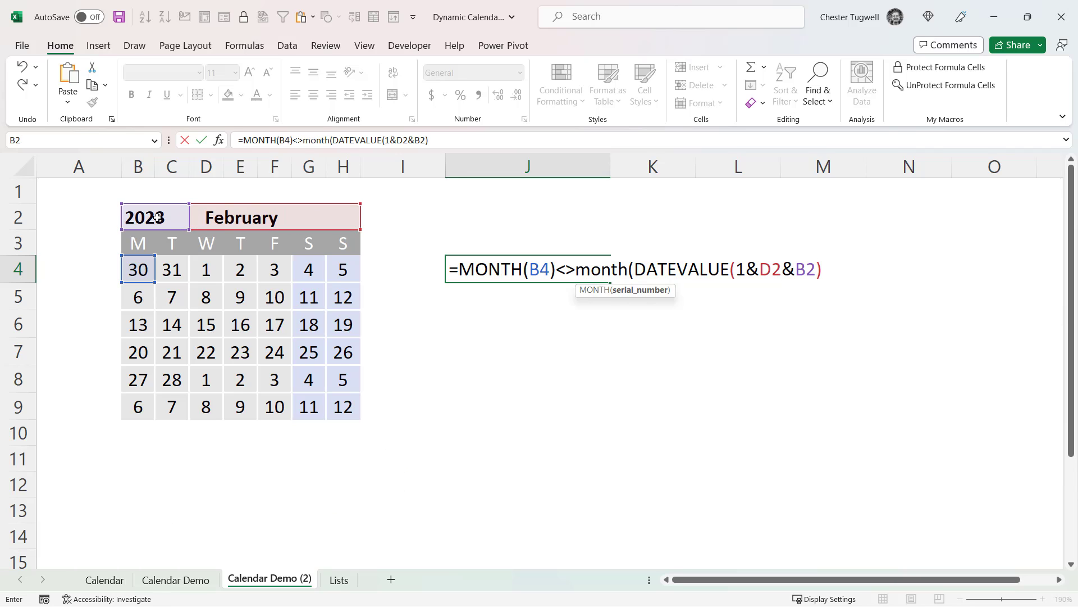
key(Return)
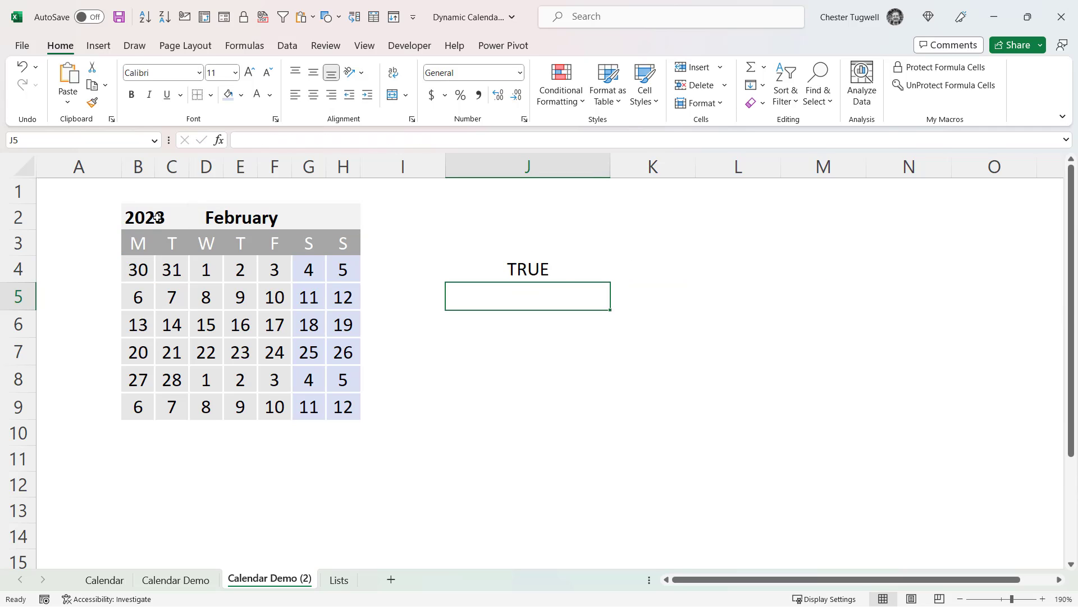
click(560, 270)
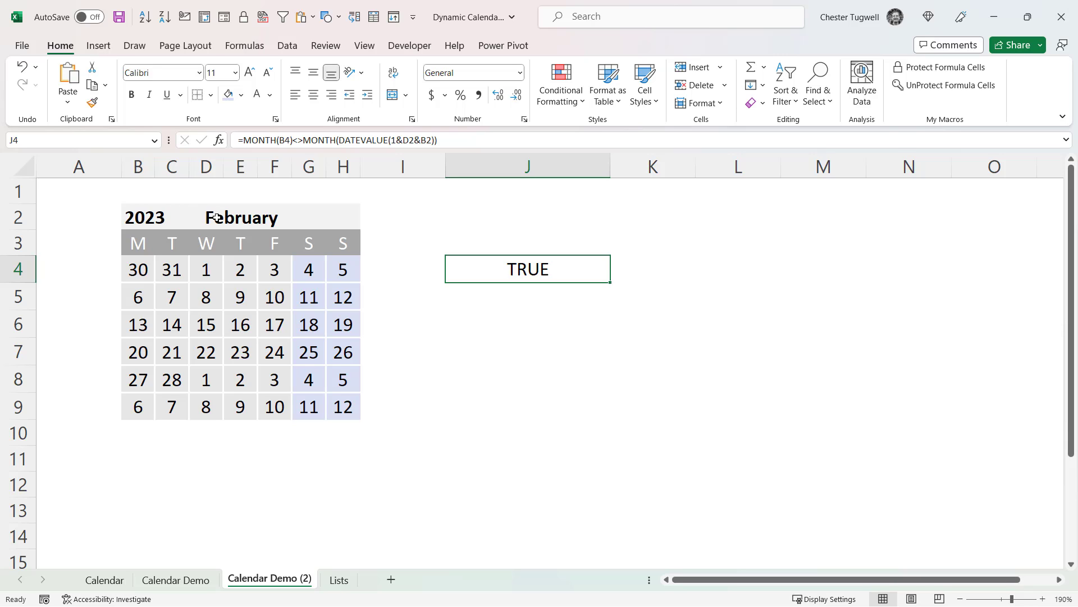
Make the D2 and B2 references in the J4 formula absolute: =MONTH(B4)<>MONTH(DATEVALUE(1&$D$2&$B$2)).
double_click(556, 269)
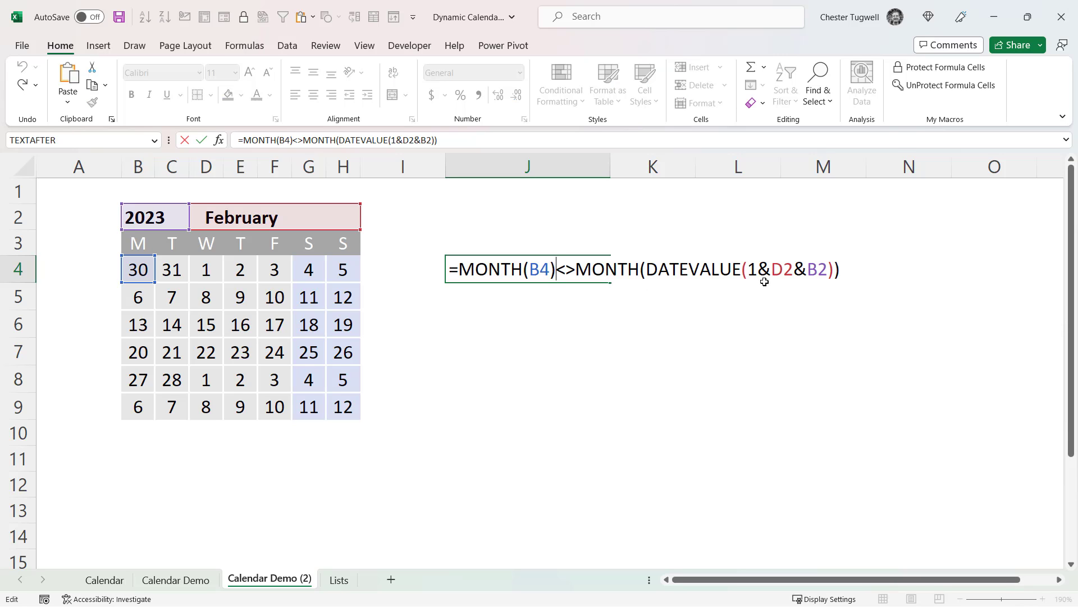
click(787, 270)
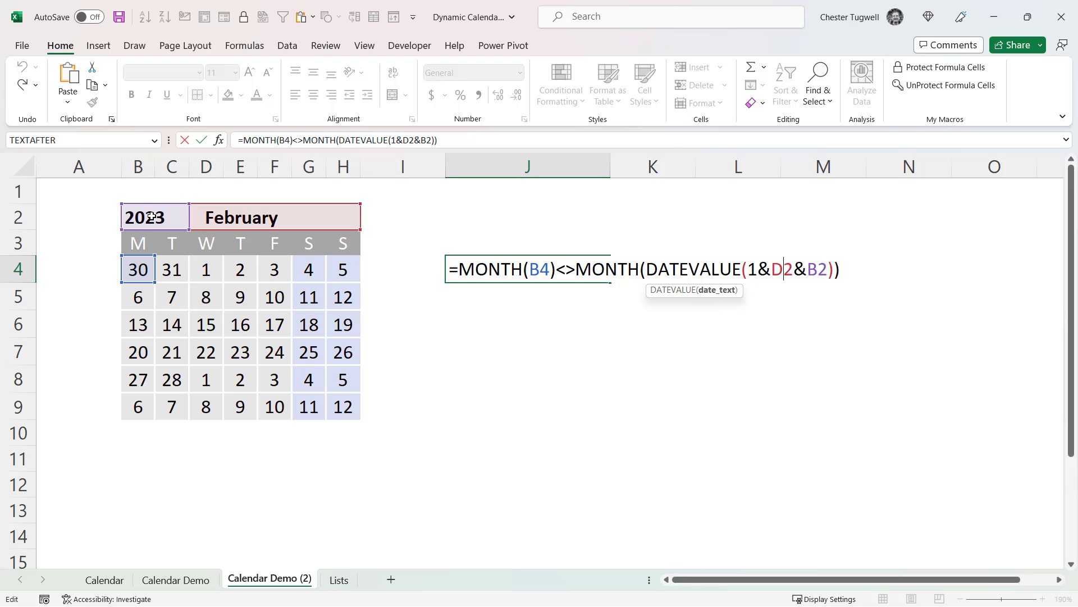
key(F4)
click(837, 265)
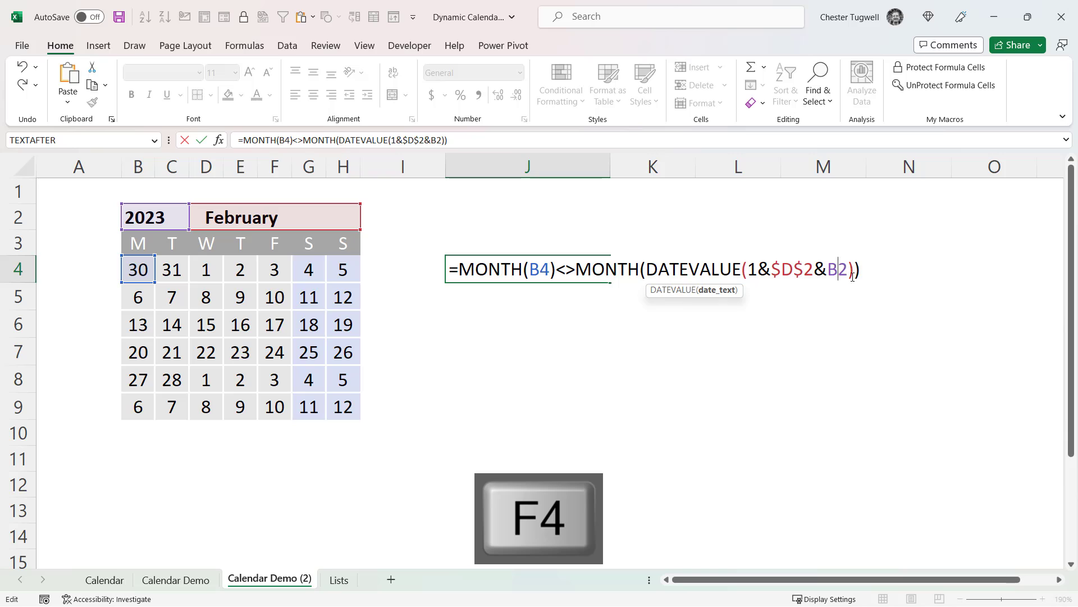
key(F4)
key(Return)
Narrow column J and fill the J4 formula across to M4.
click(563, 272)
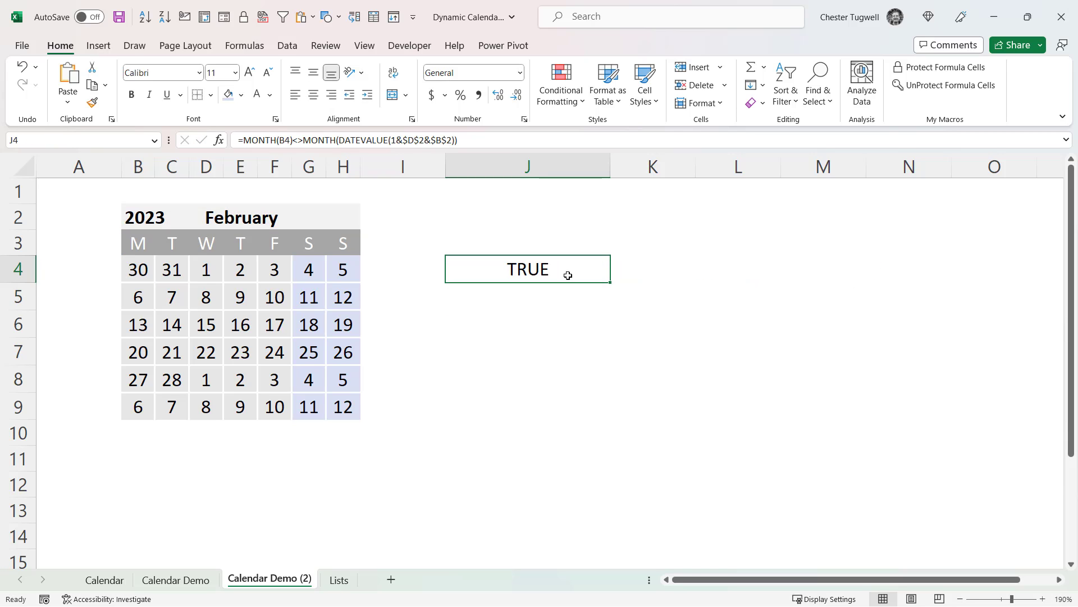
drag(611, 166, 515, 166)
drag(544, 278, 758, 268)
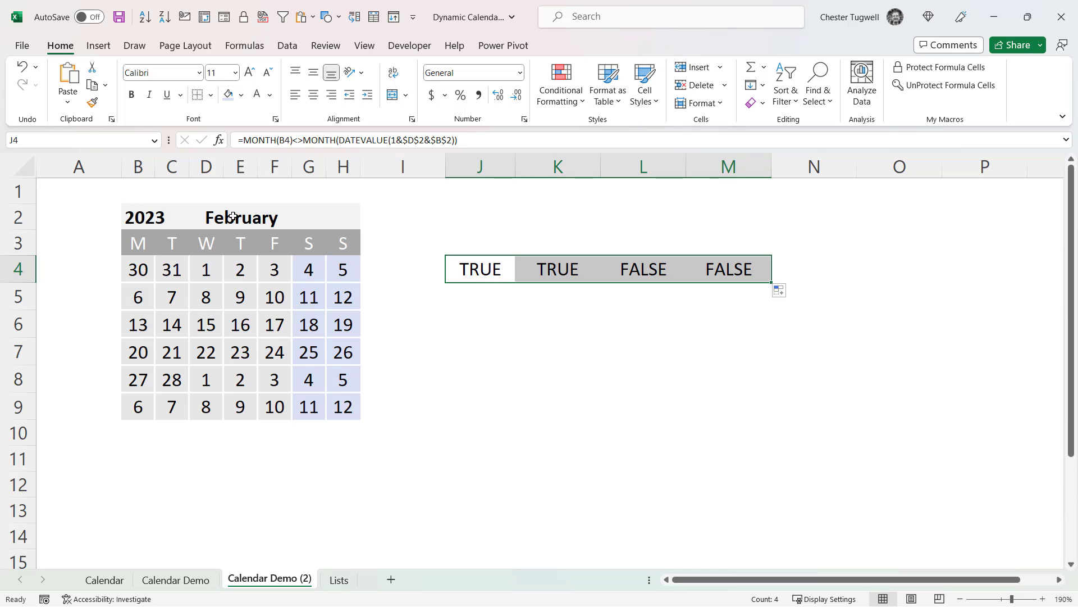
Inspect the cell references used by the test formulas in J4 and L4.
click(584, 278)
click(482, 268)
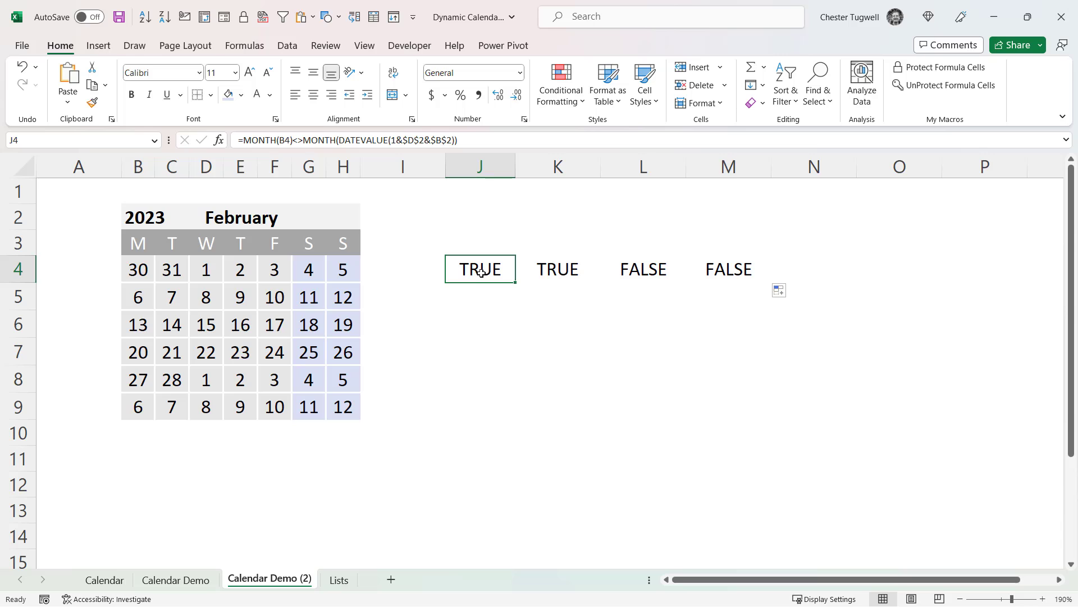
double_click(485, 268)
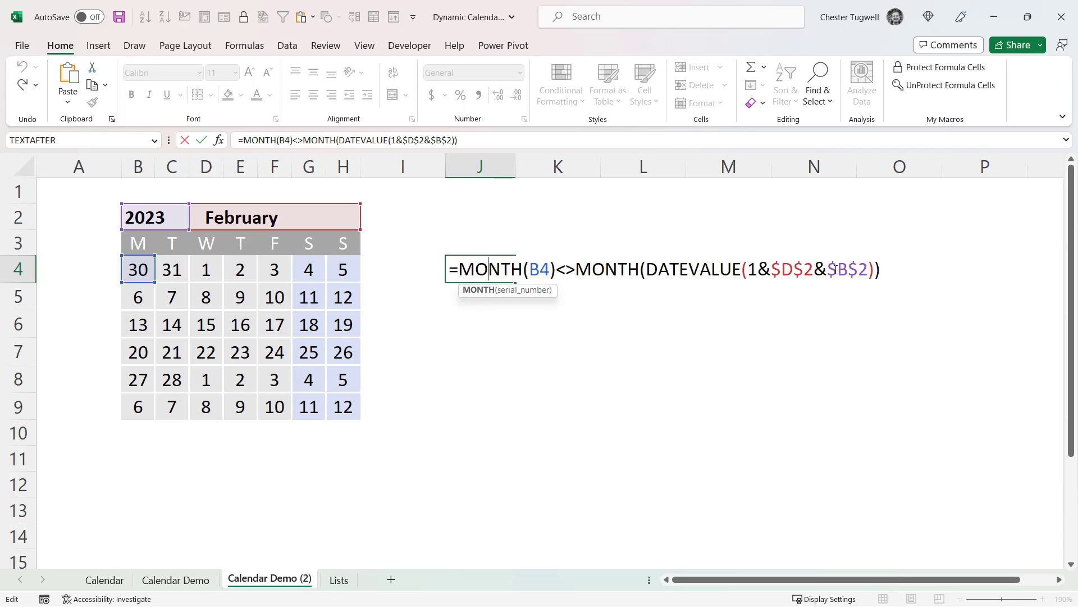
key(Return)
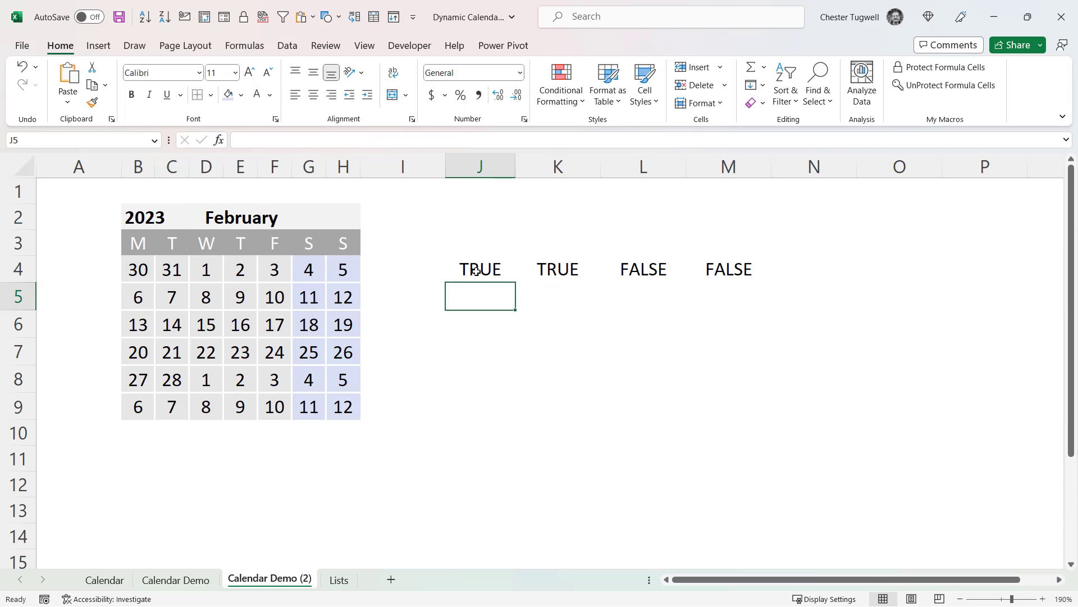
double_click(643, 268)
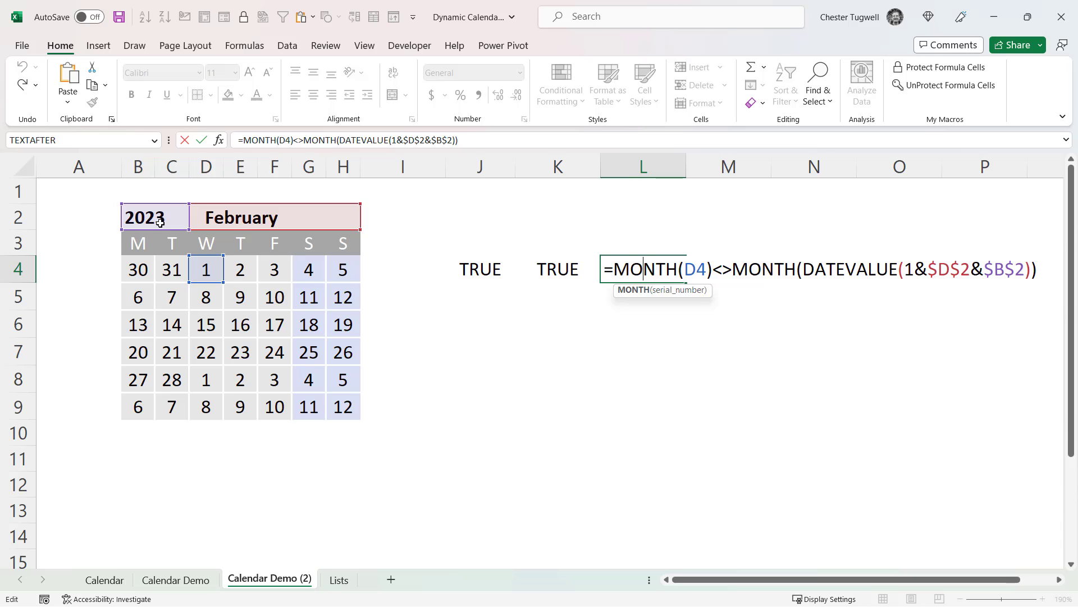
key(Return)
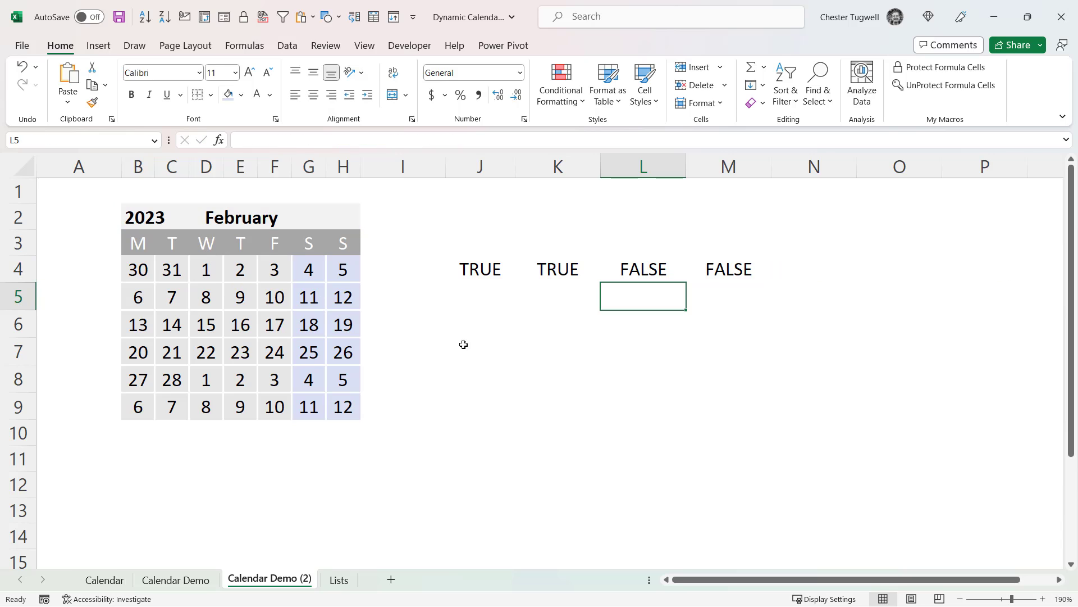
Copy the full text of the J4 formula and leave the cell unchanged.
double_click(469, 268)
drag(451, 270, 946, 270)
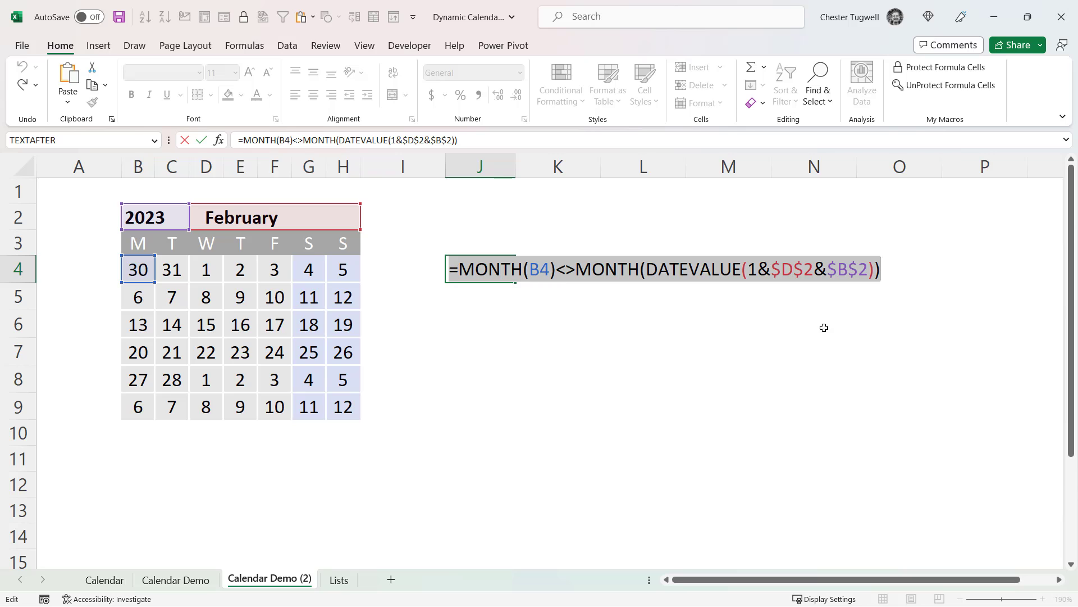
key(ctrl+c)
key(Return)
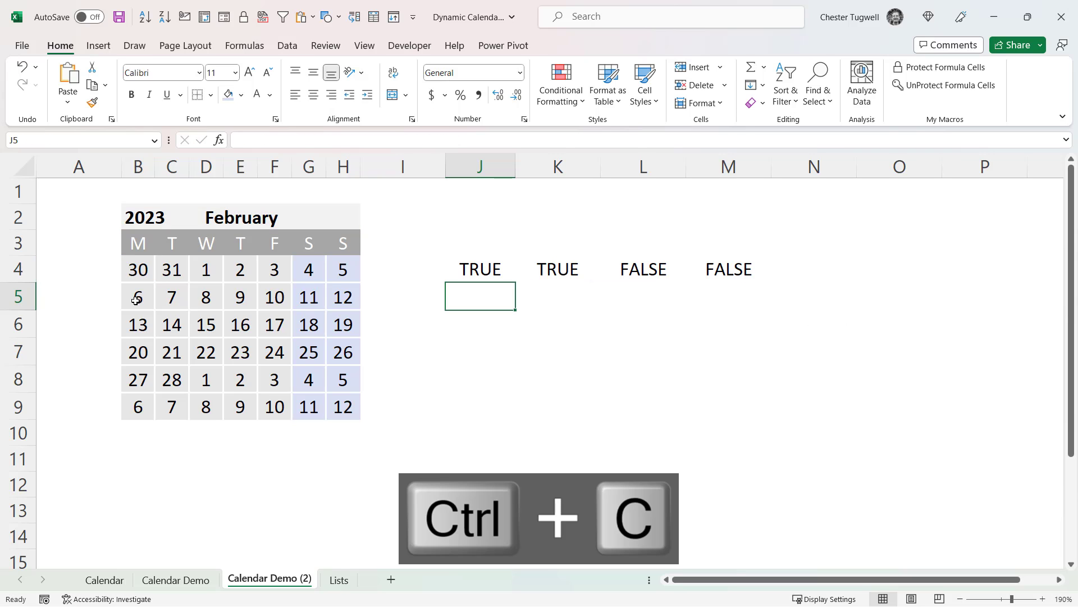
Start a formula-based conditional formatting rule for B4:H9 using the copied =MONTH(B4)<>MONTH(DATEVALUE(1&$D$2&$B$2)).
drag(133, 269, 349, 394)
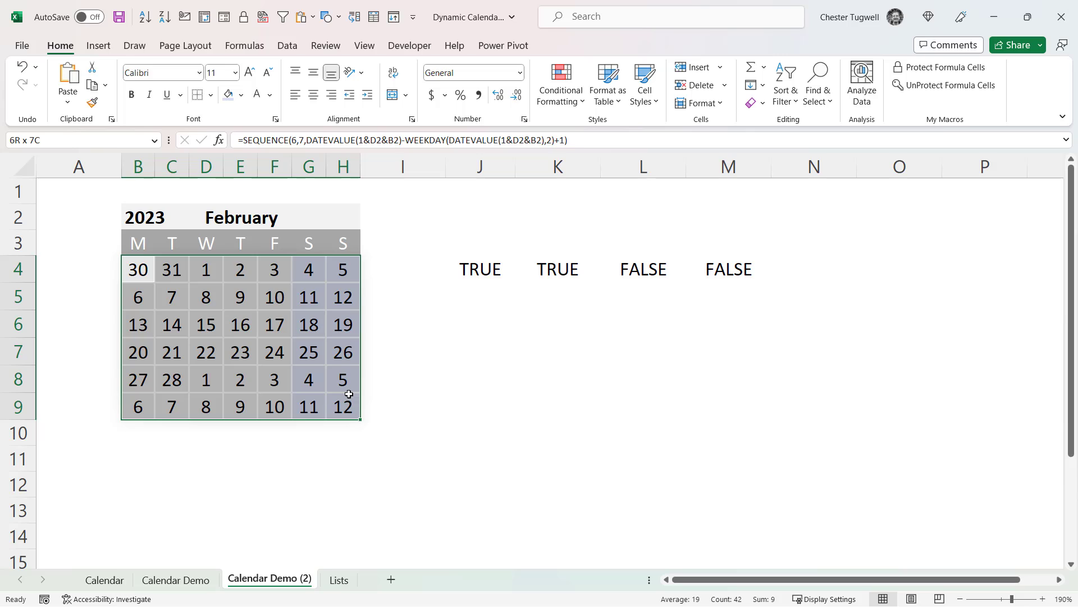
key(ctrl+v)
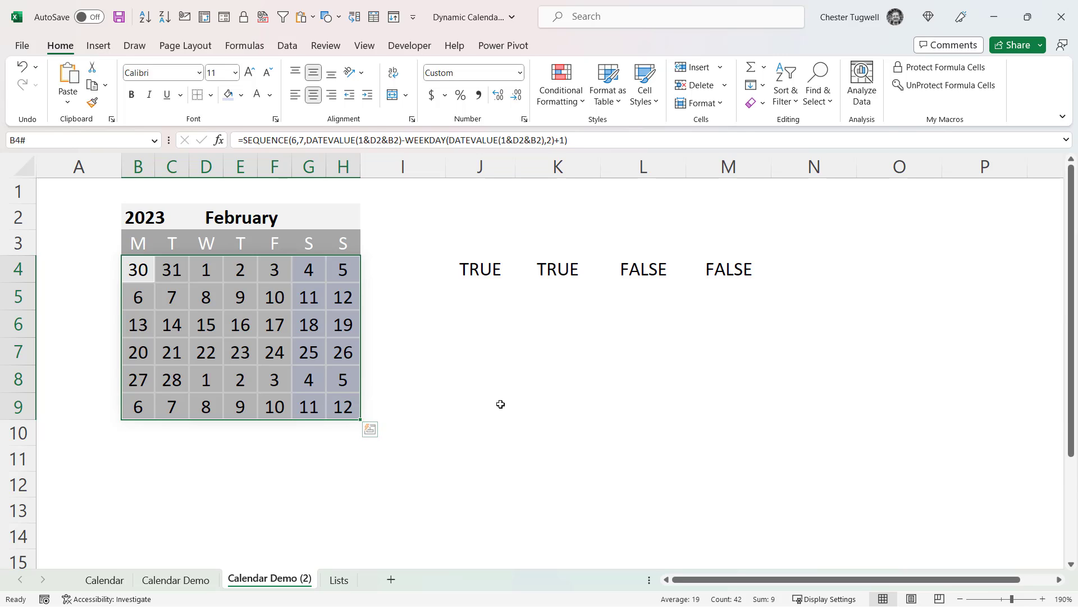
key(Escape)
click(571, 102)
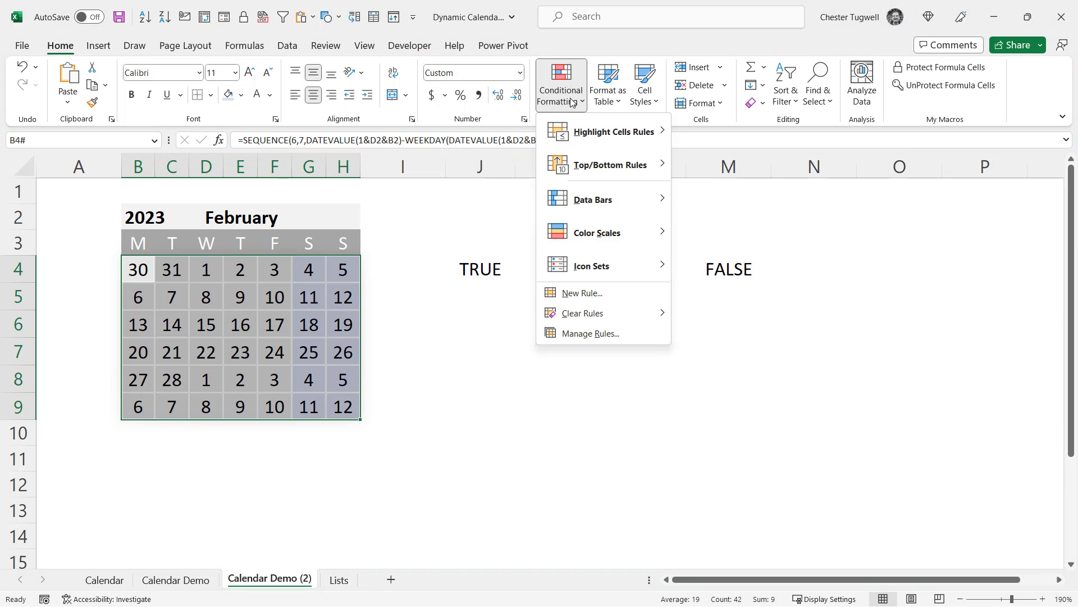
click(581, 293)
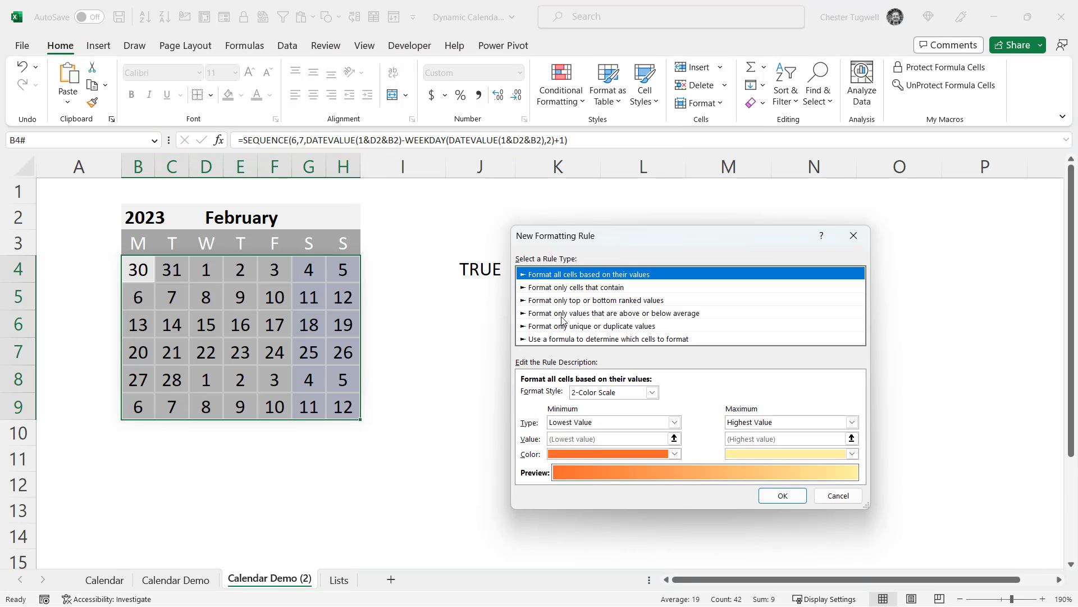
click(546, 341)
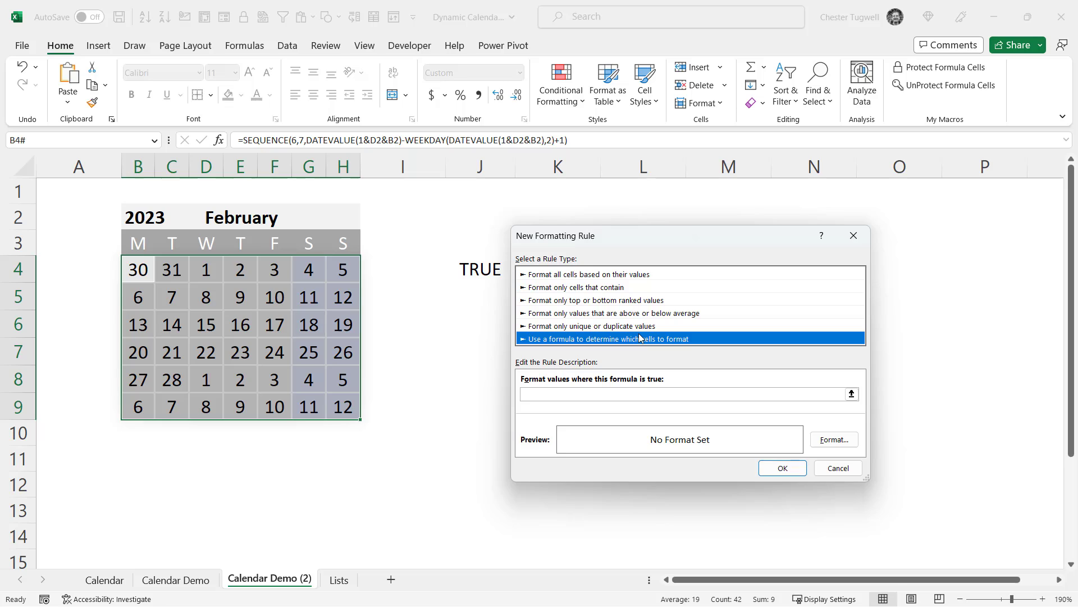
click(544, 396)
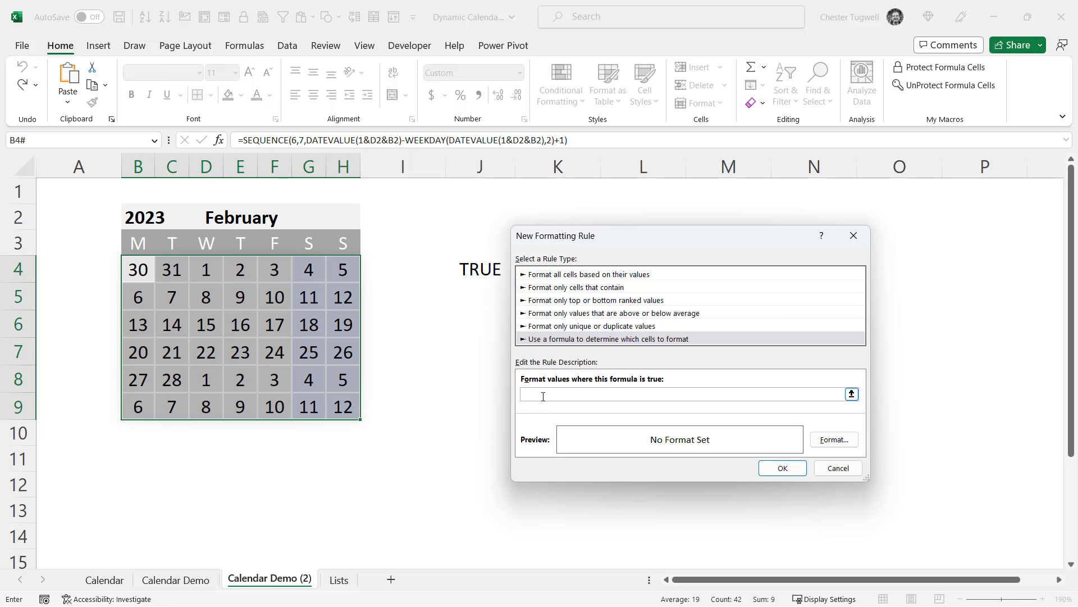
key(ctrl+v)
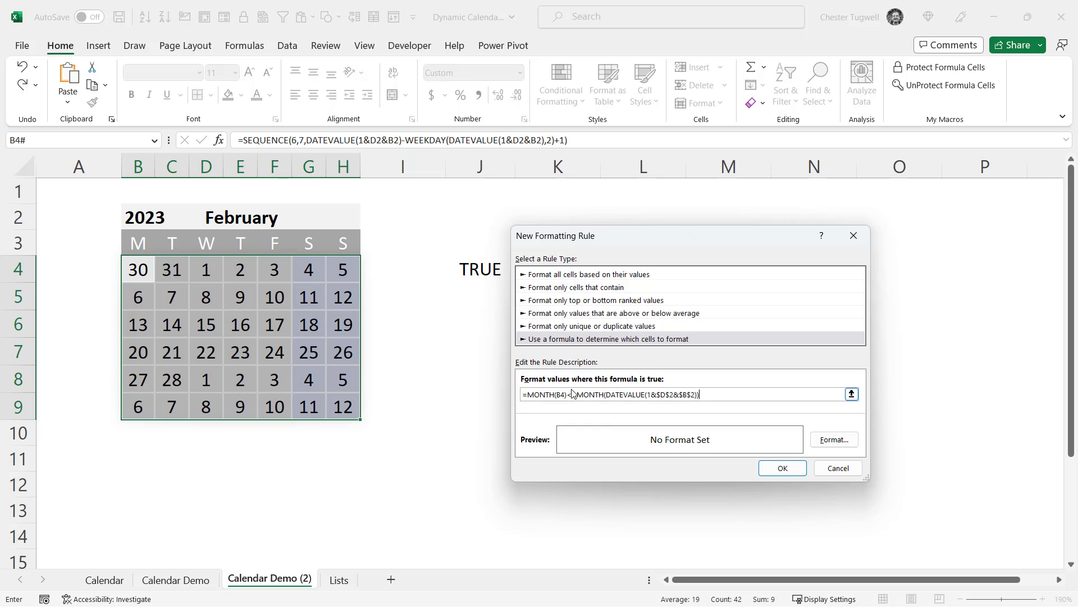
Give the rule's format a thin diagonal stripe pattern fill.
click(833, 442)
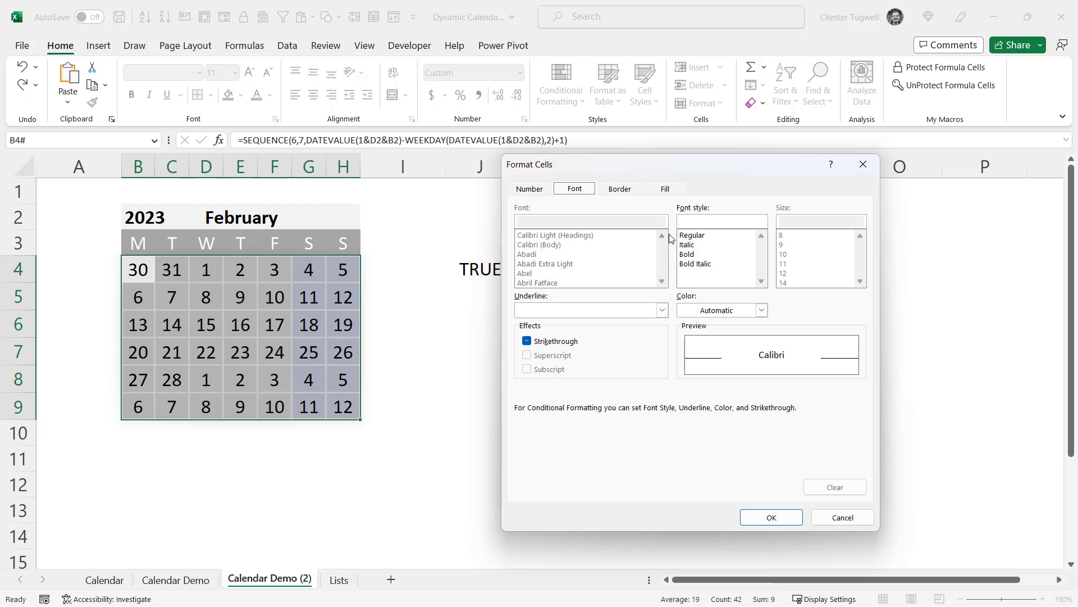
click(666, 189)
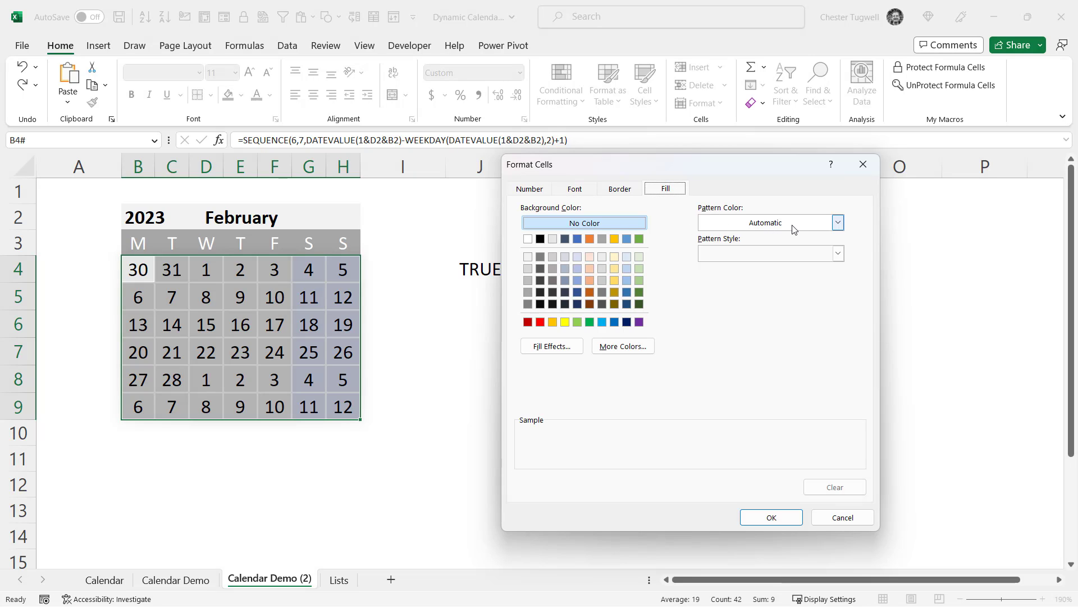
click(838, 254)
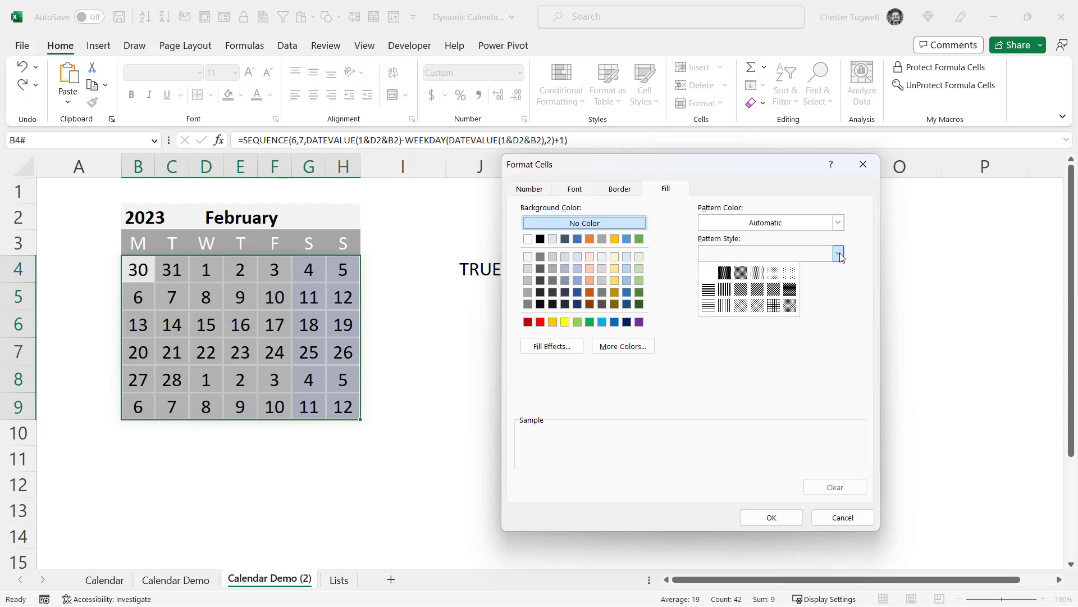
click(757, 308)
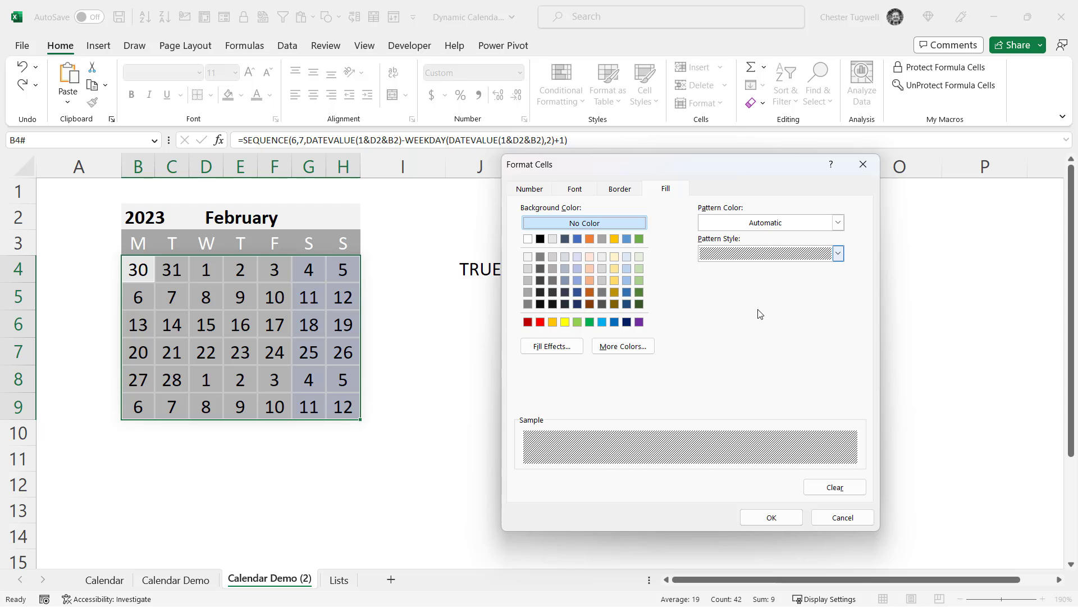
Set the rule's font colour to white and apply the conditional formatting to the calendar dates.
click(575, 191)
click(761, 308)
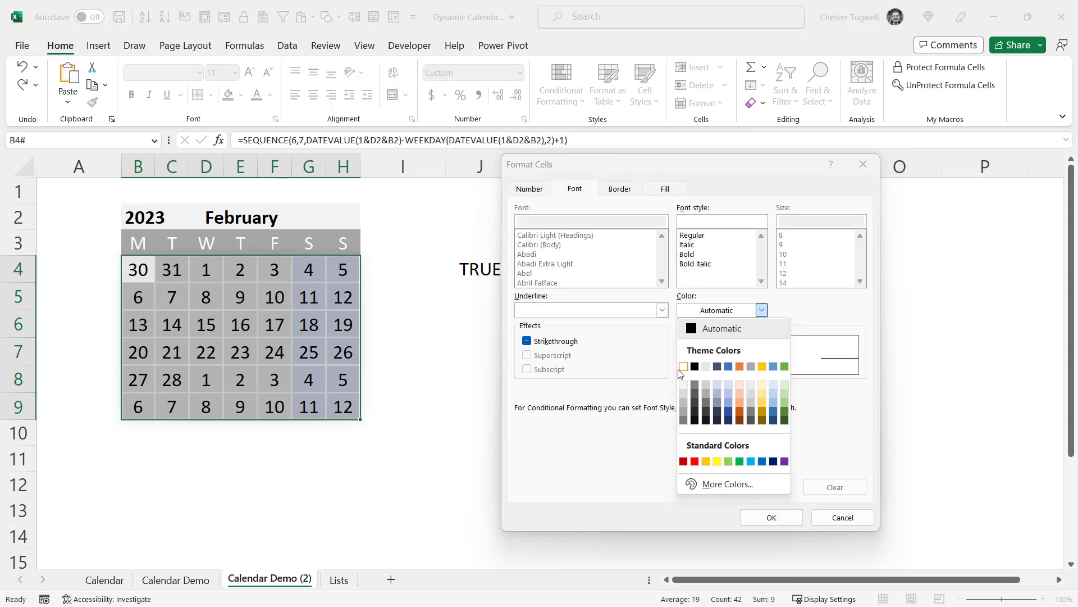
click(683, 368)
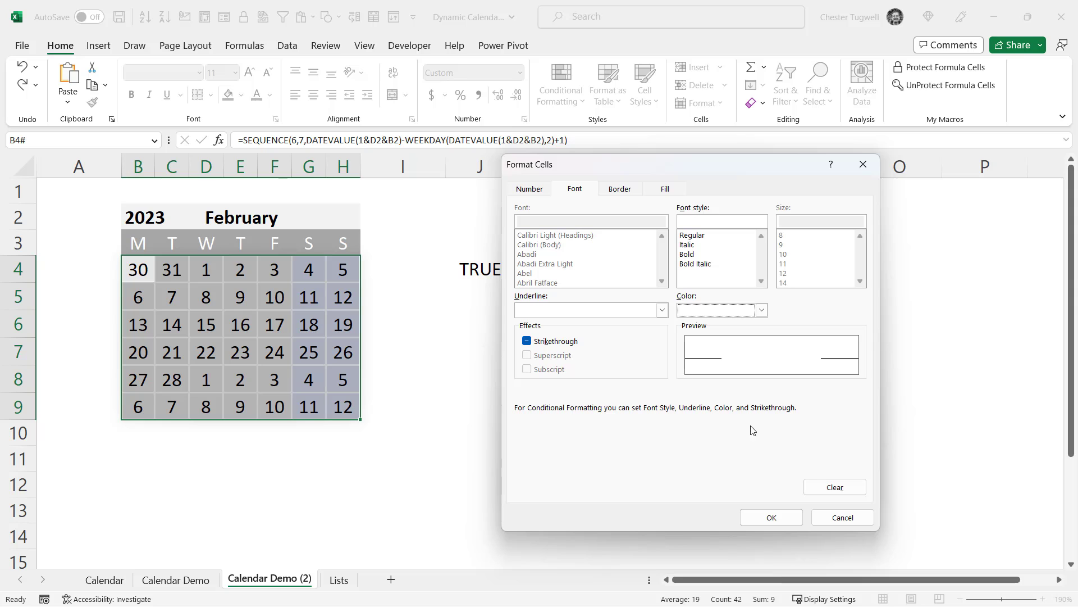
click(764, 517)
click(775, 471)
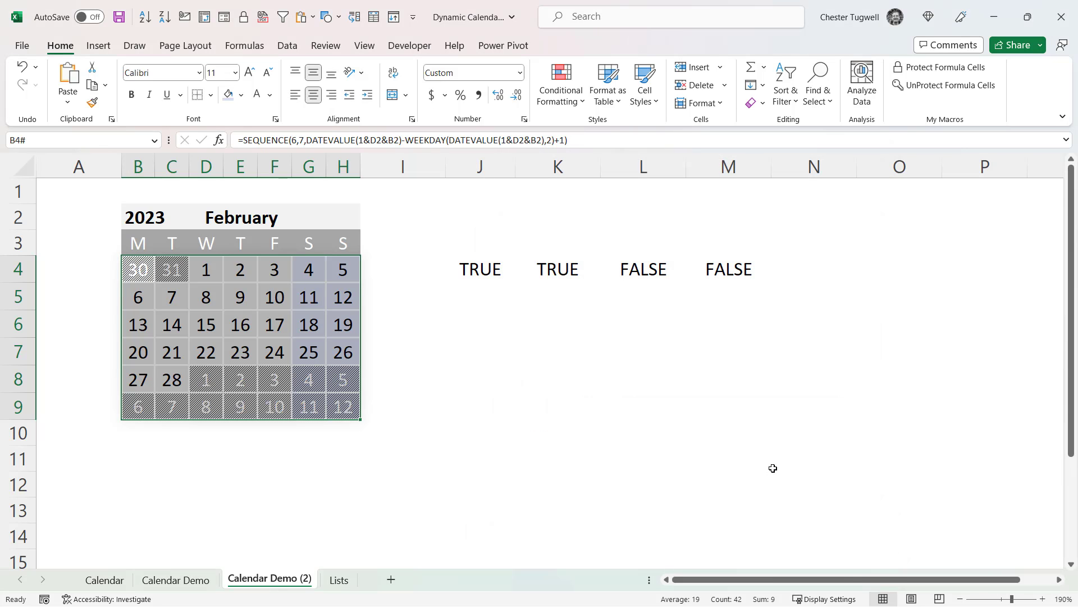
Clear the test formulas from J4:M4.
click(596, 412)
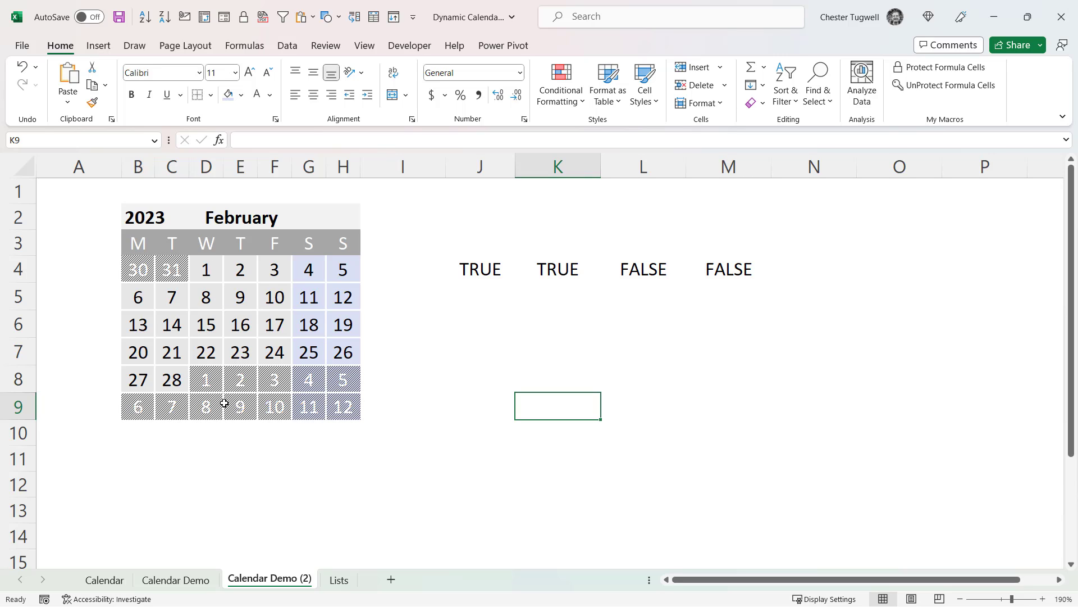
drag(478, 271, 734, 267)
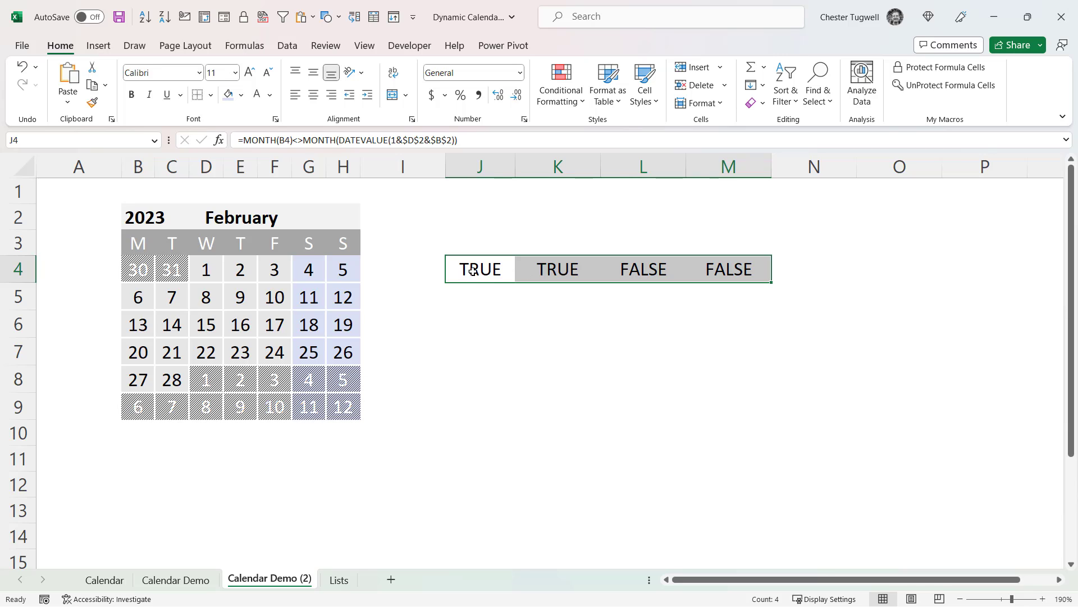
key(Delete)
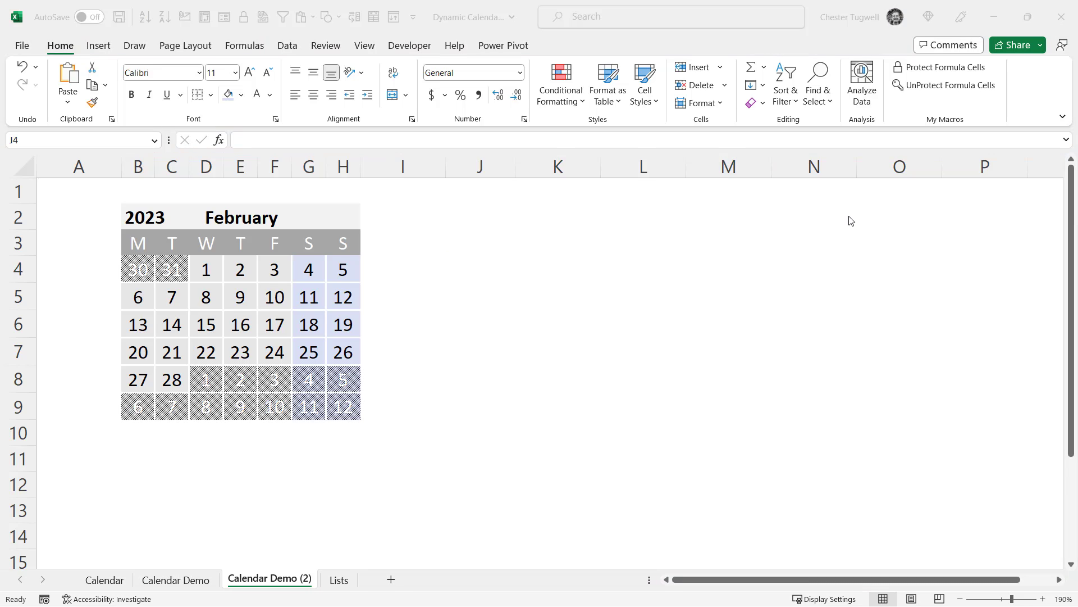
Review the bank holiday dates on the Lists sheet, and set the calendar's month in D2 to April.
click(335, 573)
click(339, 579)
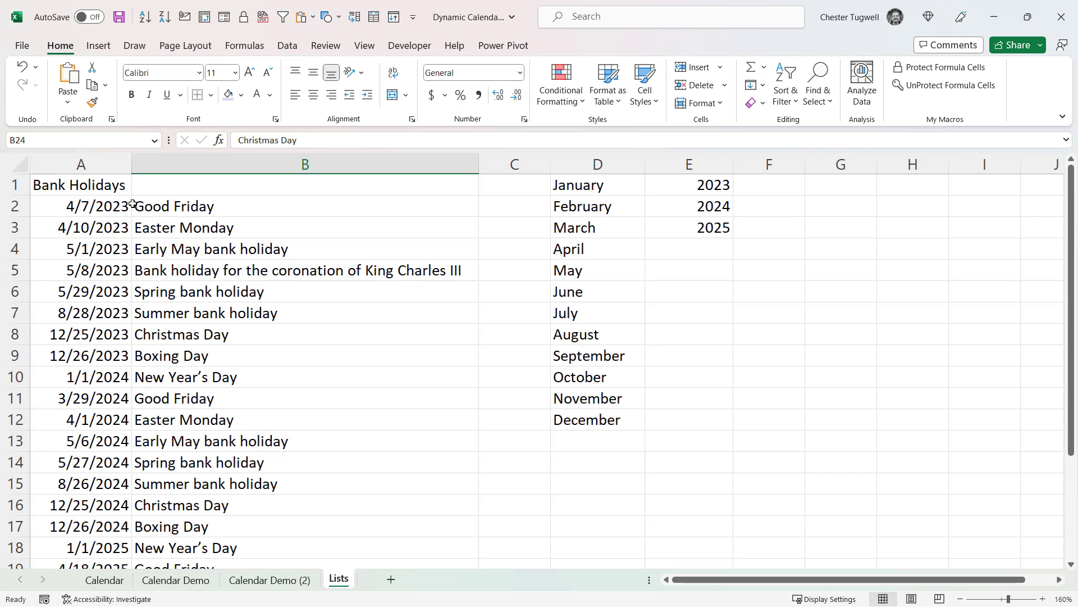
key(ctrl+Page_Up)
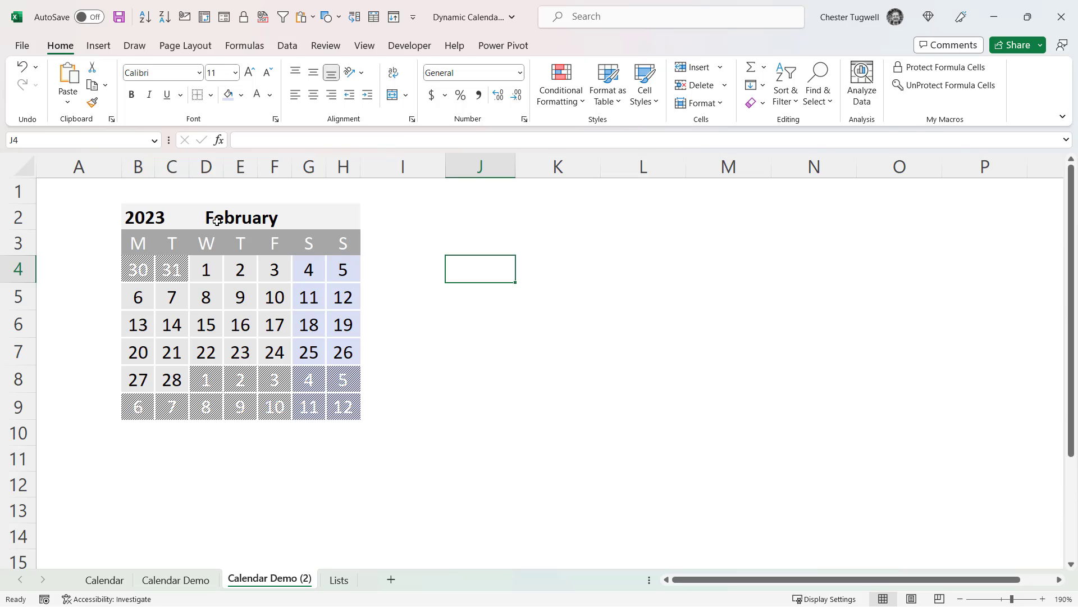
click(225, 219)
click(366, 223)
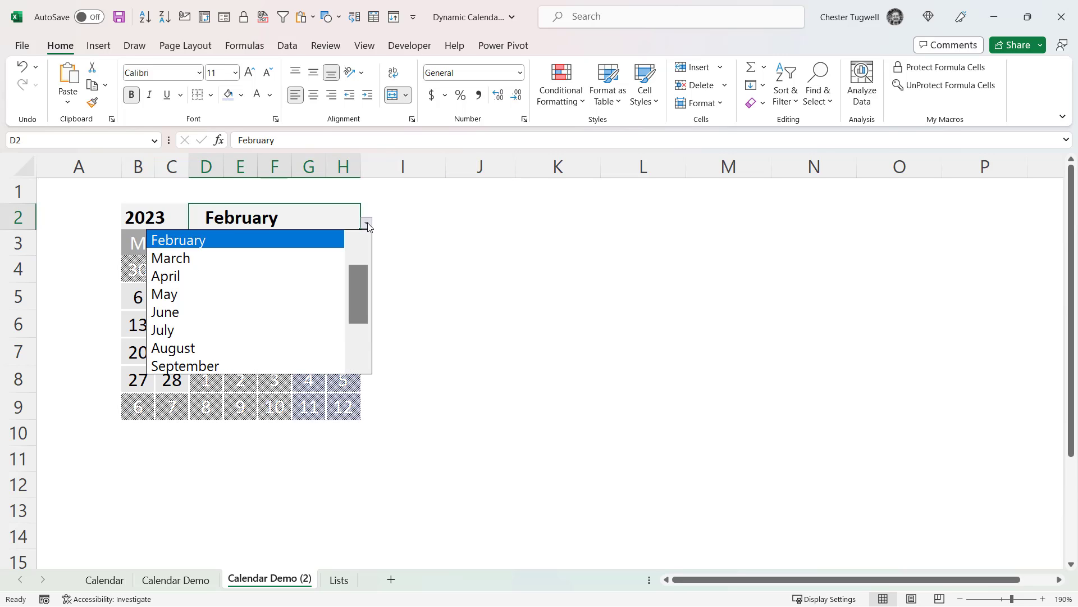
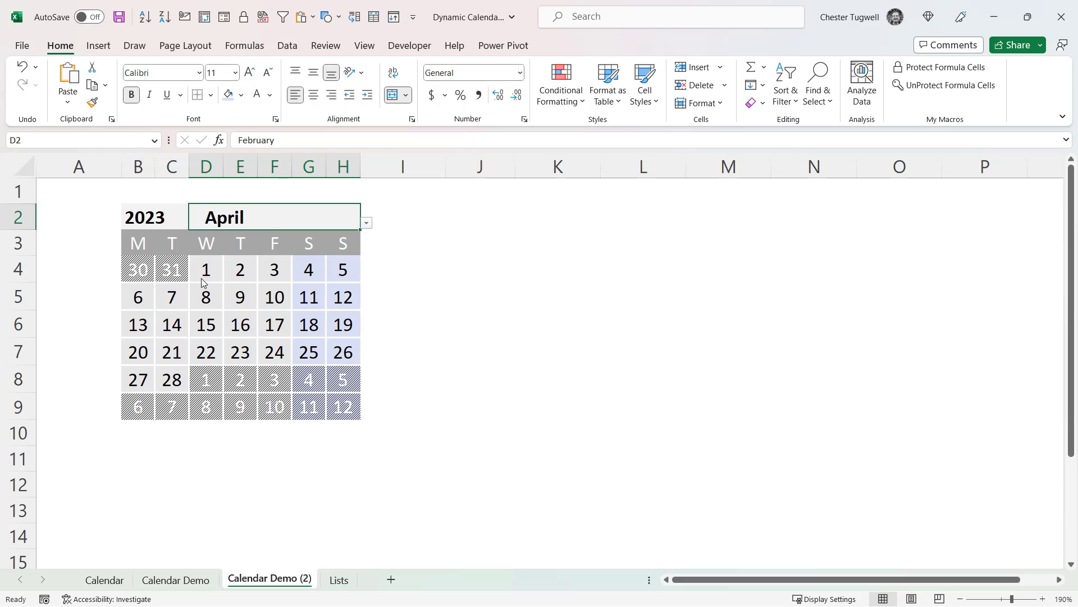
Enter =MATCH(B4,Lists!$A$2:$A$25,0) in J4 to look up the first calendar date among the bank holidays.
click(469, 277)
text(=match)
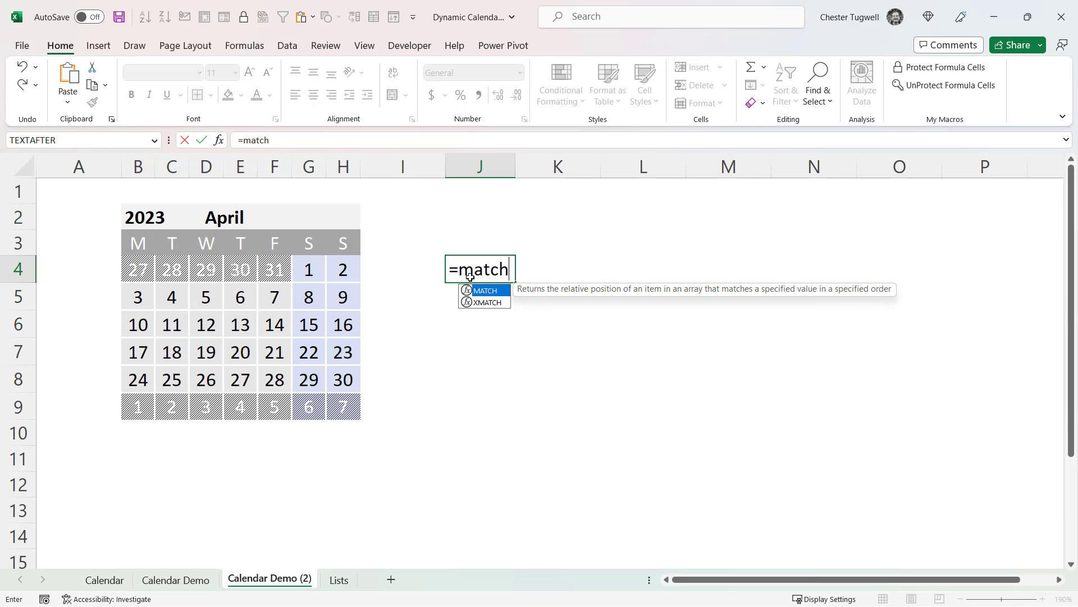
text(()
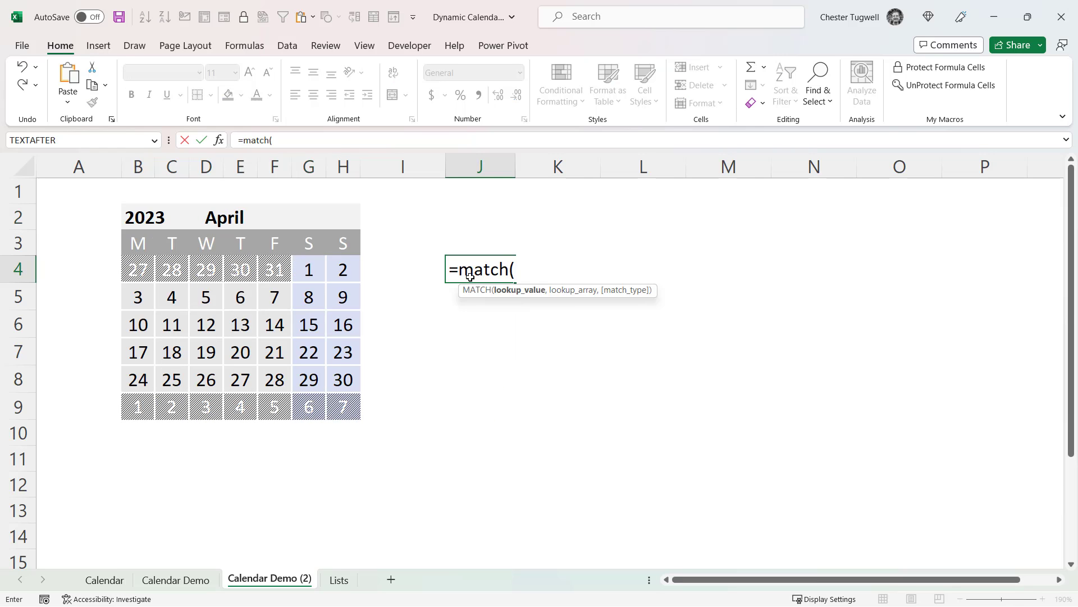
click(140, 267)
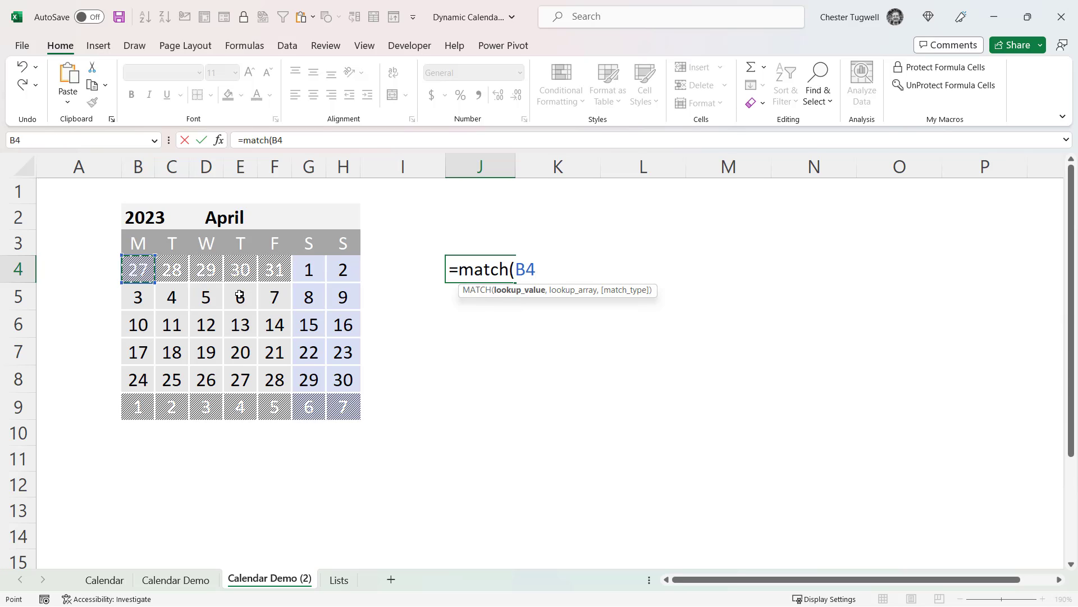
text(,)
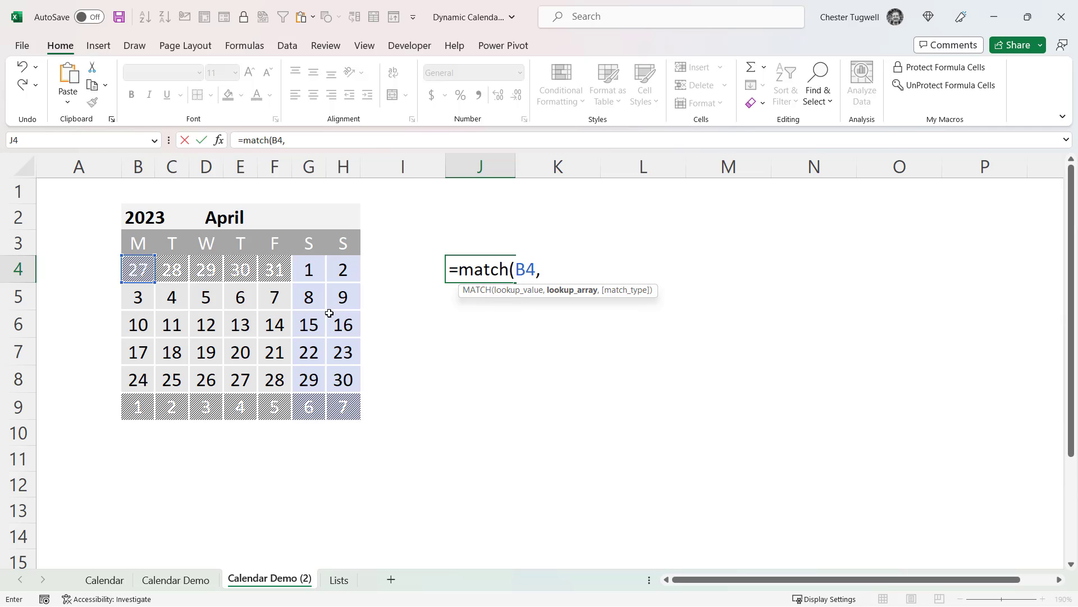
click(334, 582)
drag(101, 208, 103, 525)
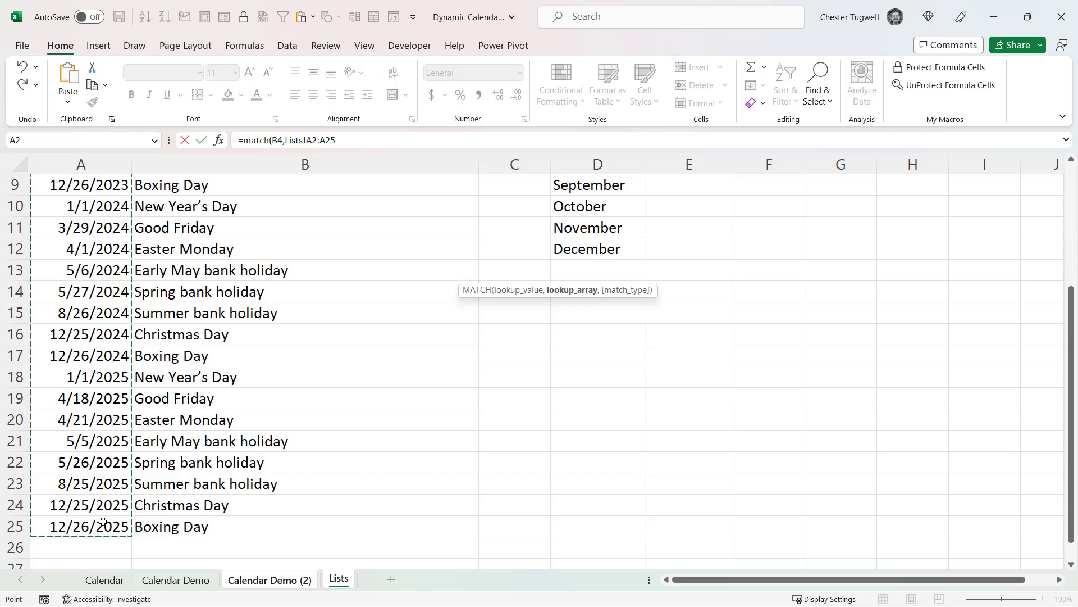
key(F4)
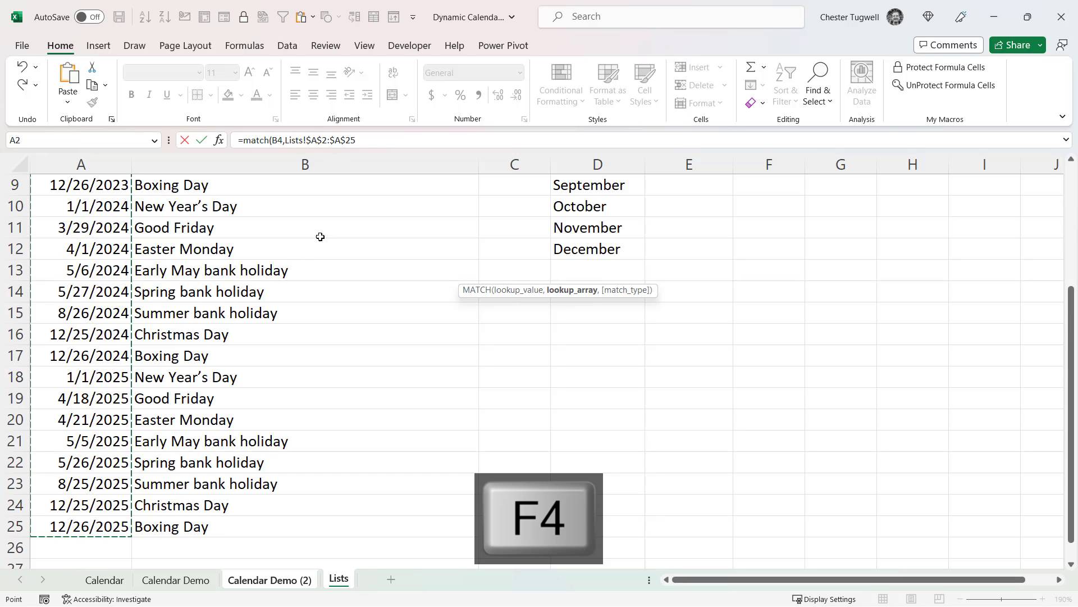
click(366, 140)
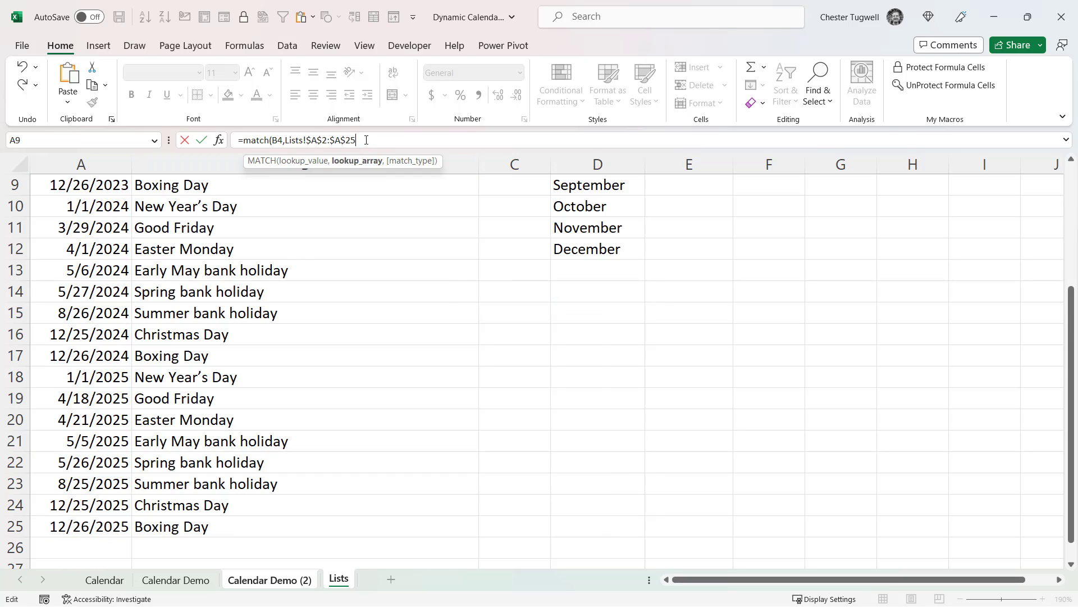
text(,)
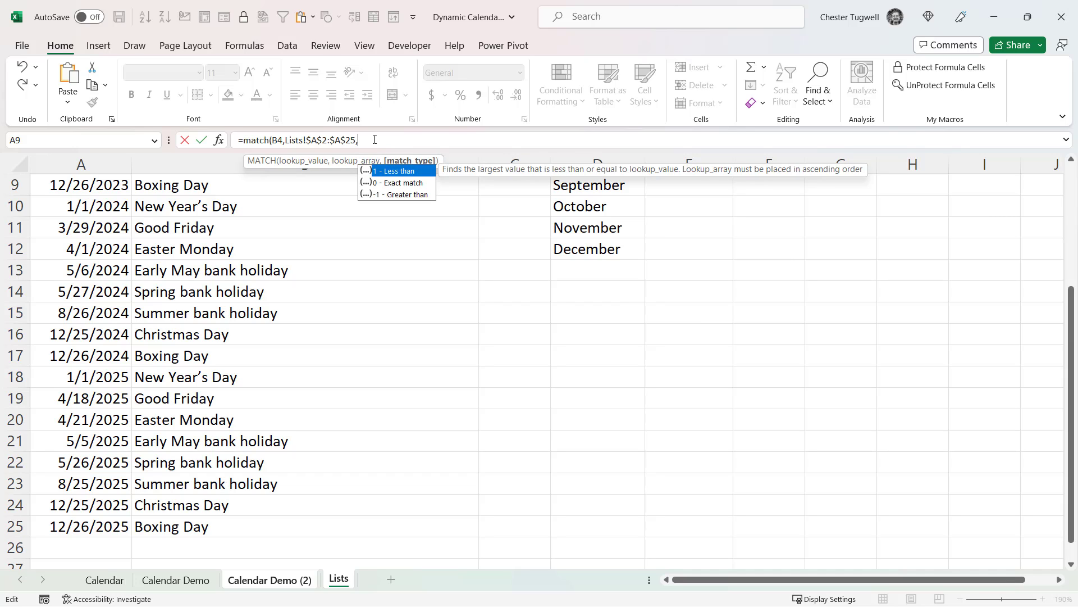
text(0))
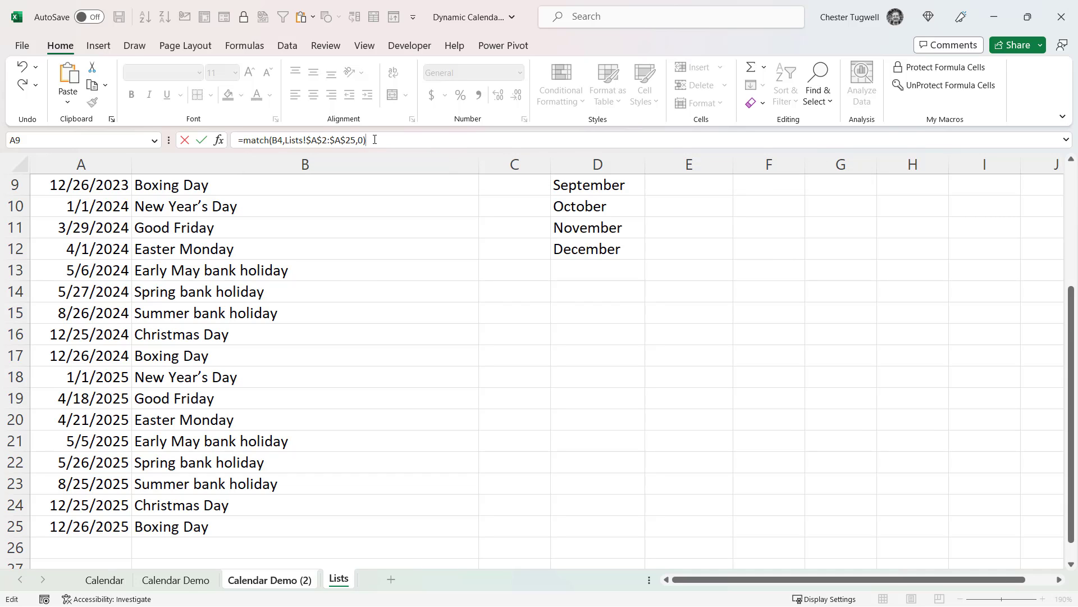
key(Return)
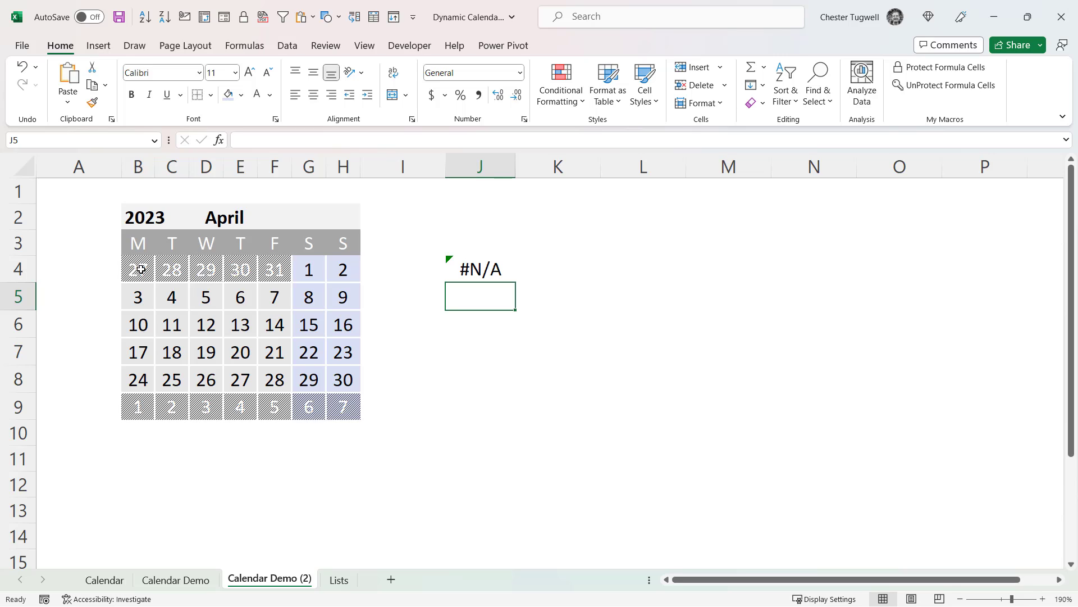
Fill the MATCH formula from J4 across J4:P8 and check the matches against the bank holiday dates on the Lists sheet.
click(485, 268)
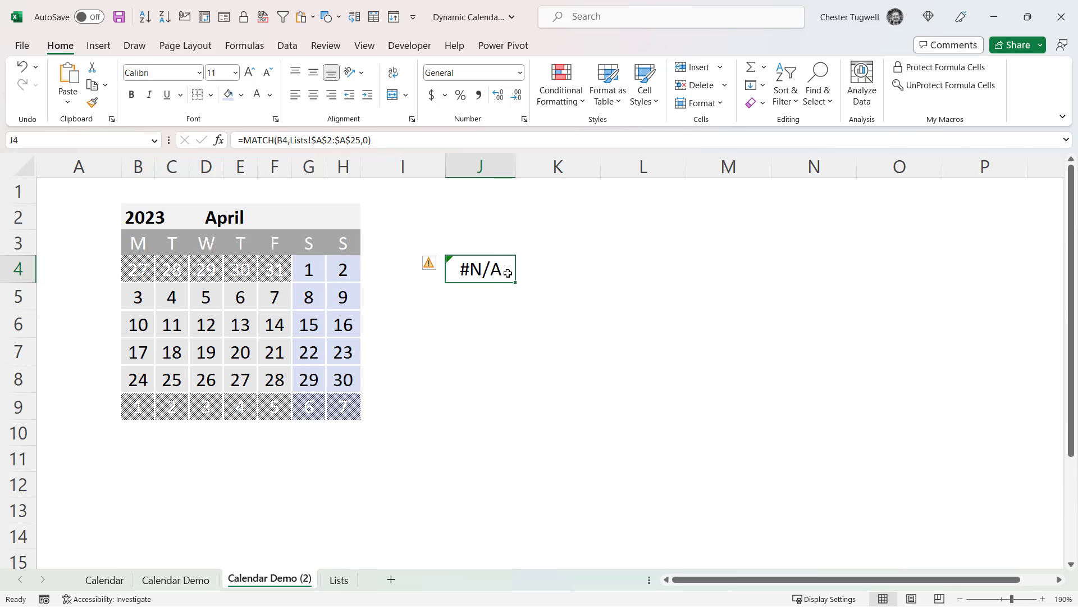
drag(515, 282, 990, 366)
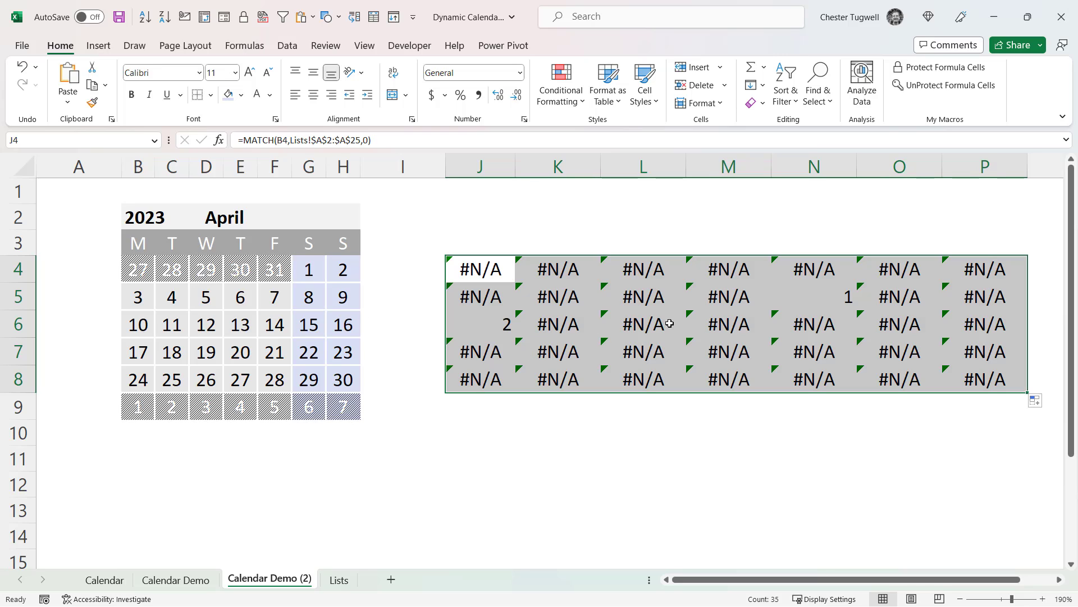
click(339, 581)
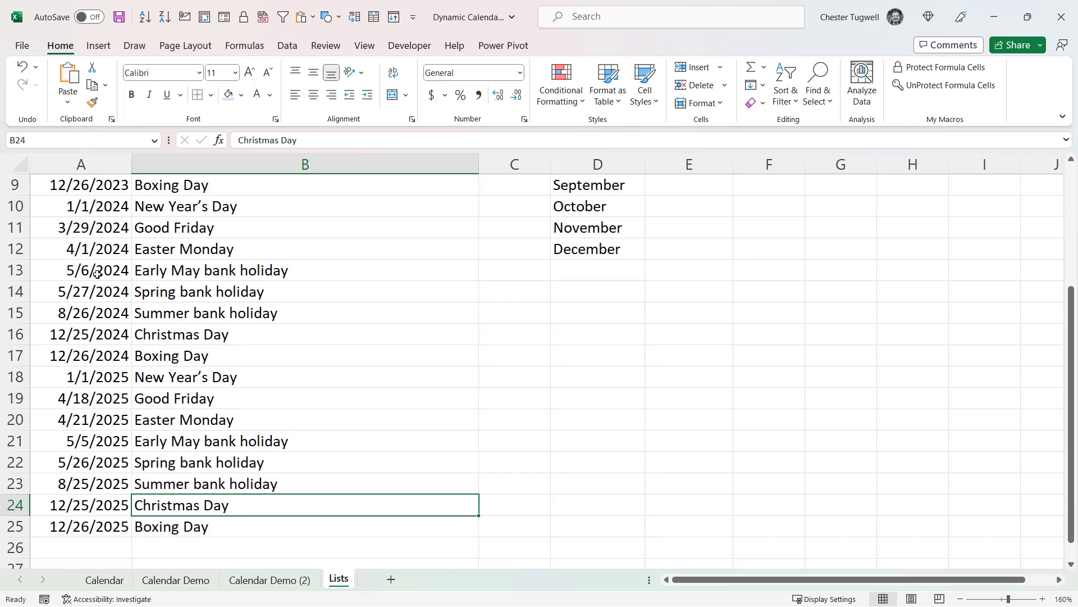
click(270, 579)
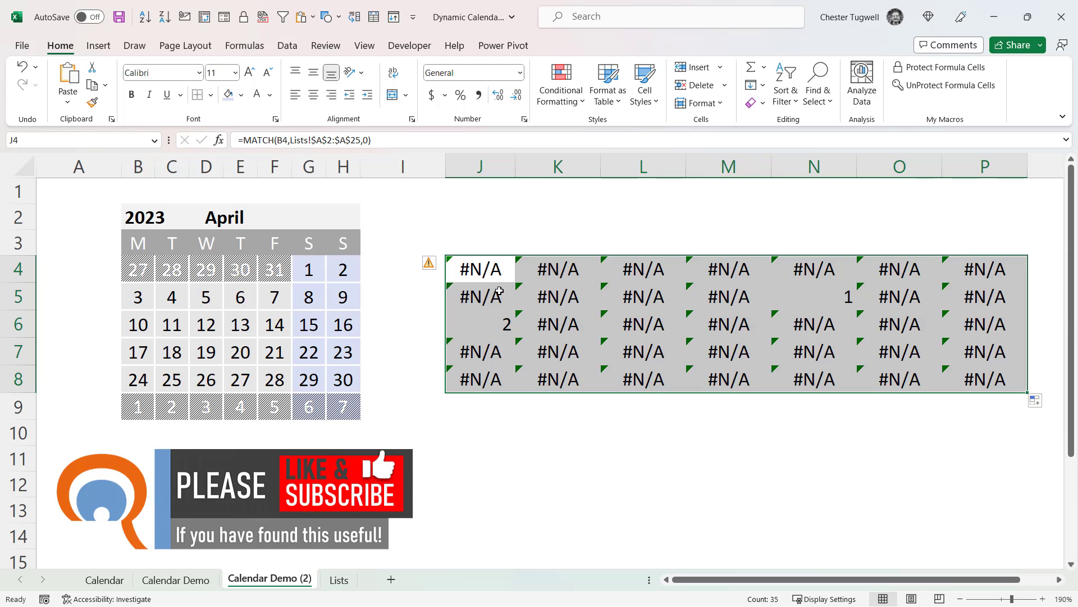
Wrap J4's MATCH formula in ISNUMBER and fill the revised formula across J4:P8.
double_click(459, 271)
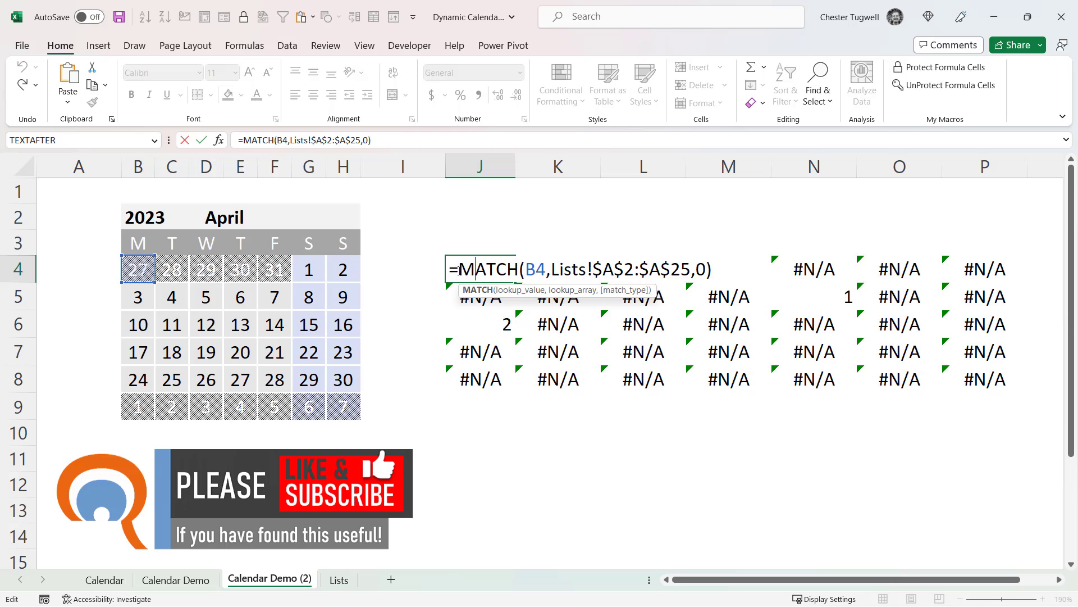
click(459, 270)
text(ISNUMB)
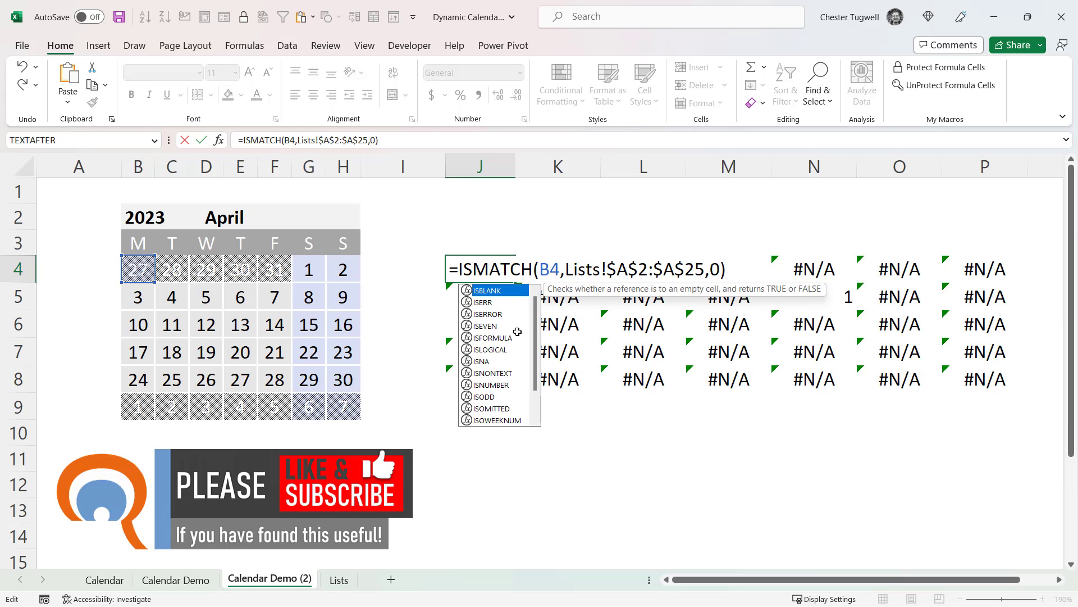
text(ER)
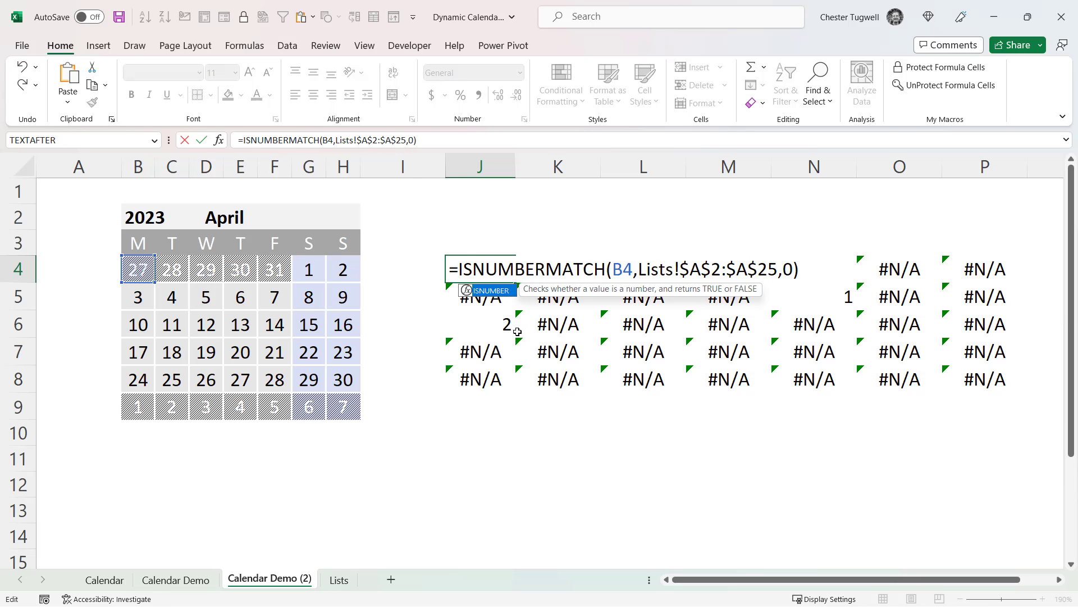
text(()
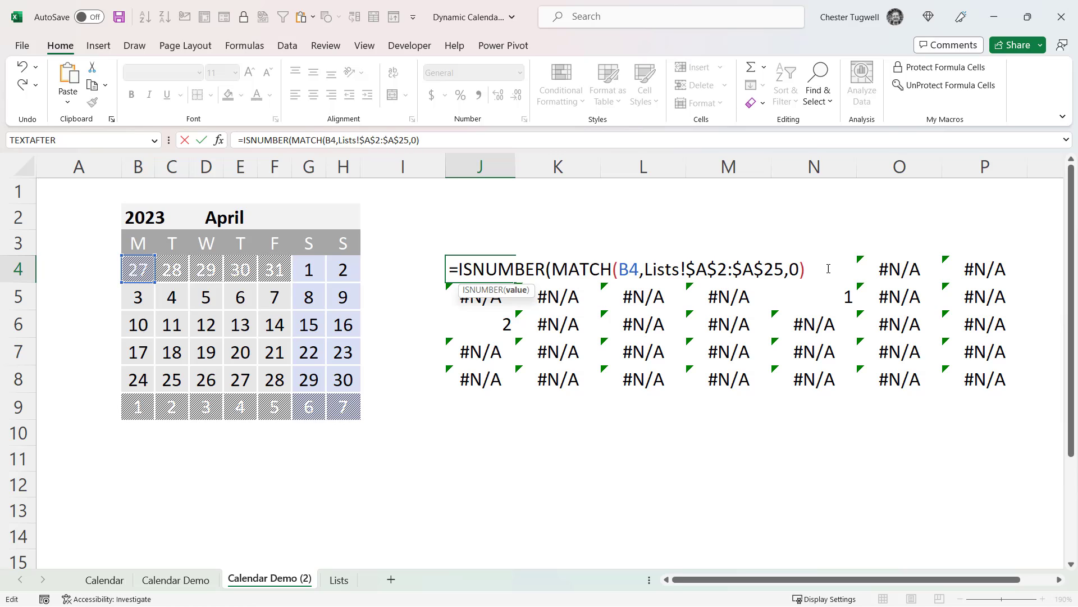
text())
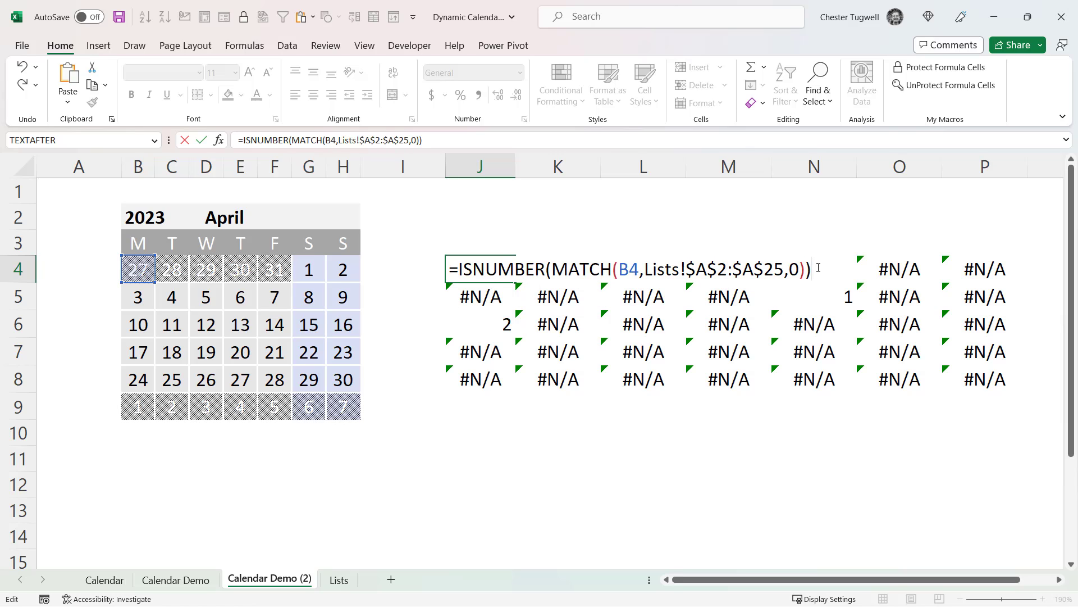
key(Return)
click(500, 270)
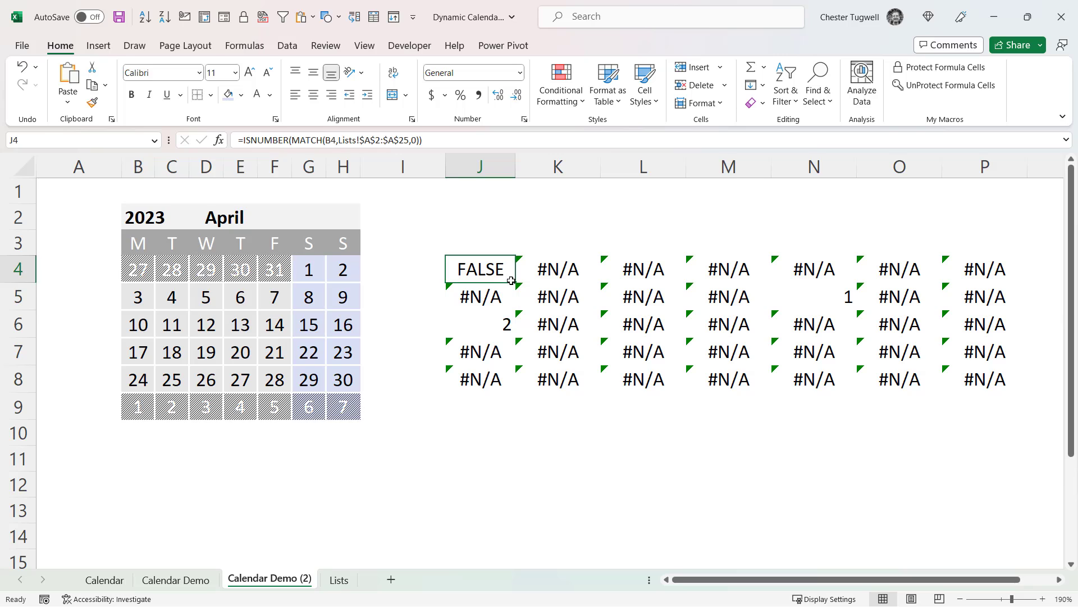
drag(516, 283, 992, 362)
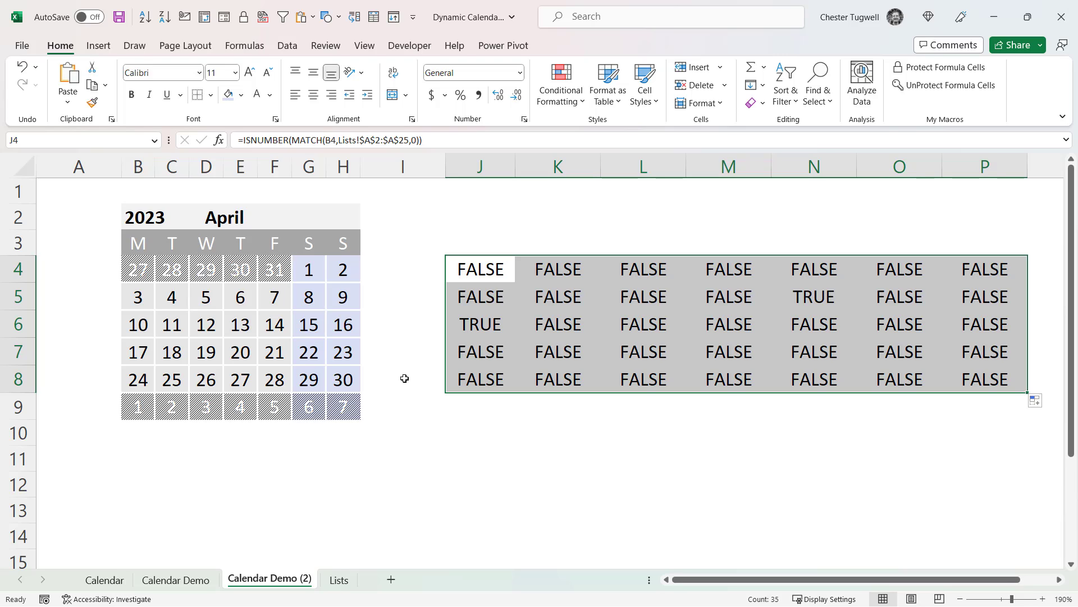
Copy the full text of the ISNUMBER formula in J4, leaving the cell unchanged.
click(481, 269)
double_click(483, 269)
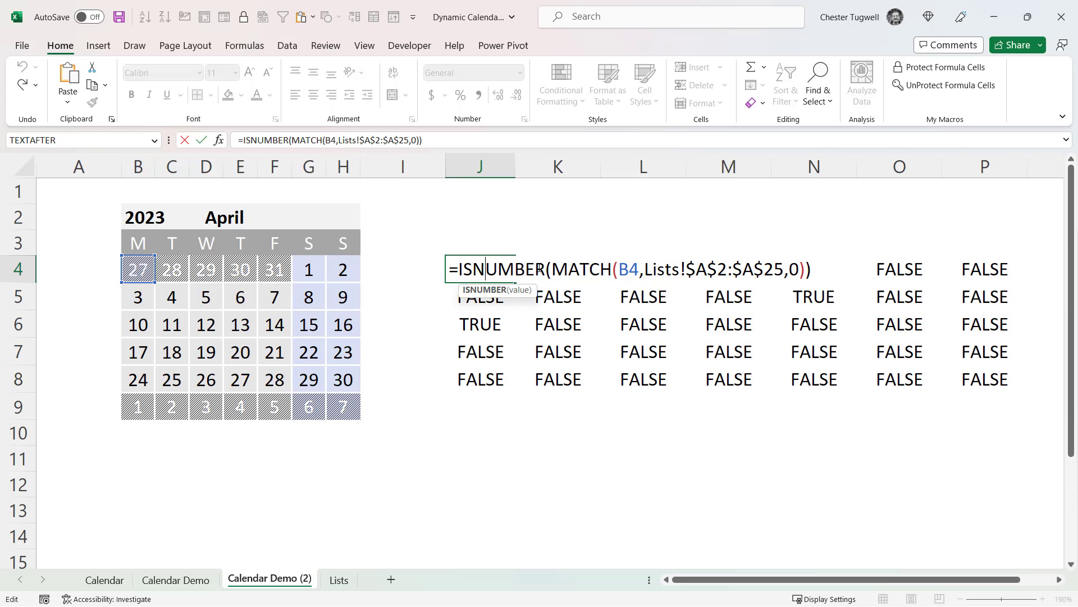
drag(452, 269, 811, 254)
key(ctrl+c)
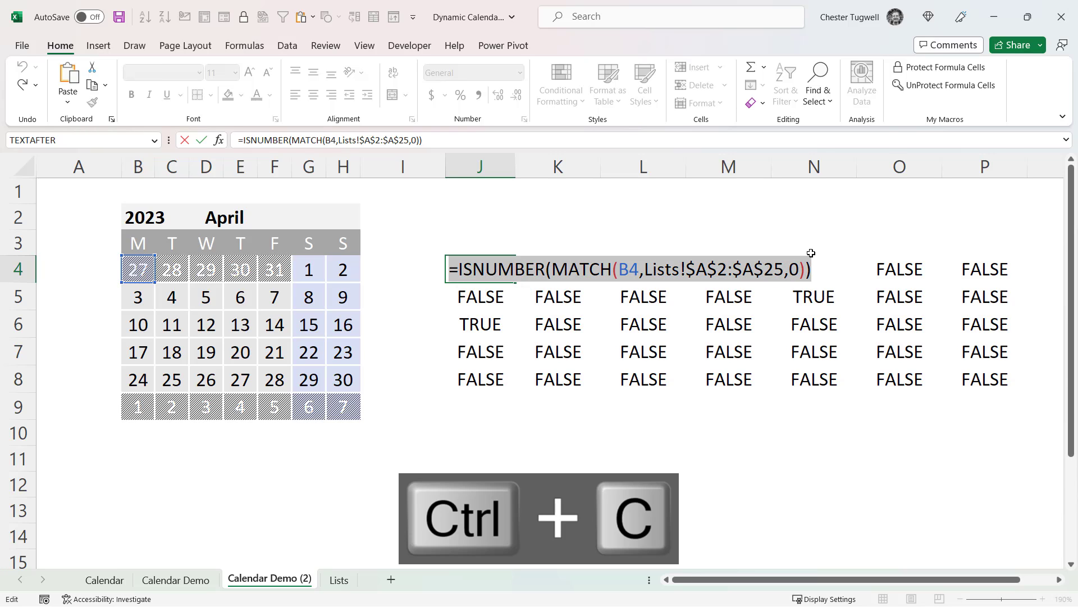
key(Return)
Start a formula-based conditional formatting rule for the calendar dates B4:H9, using the copied =ISNUMBER(MATCH(B4,Lists!$A$2:$A$25,0)).
drag(147, 263, 340, 395)
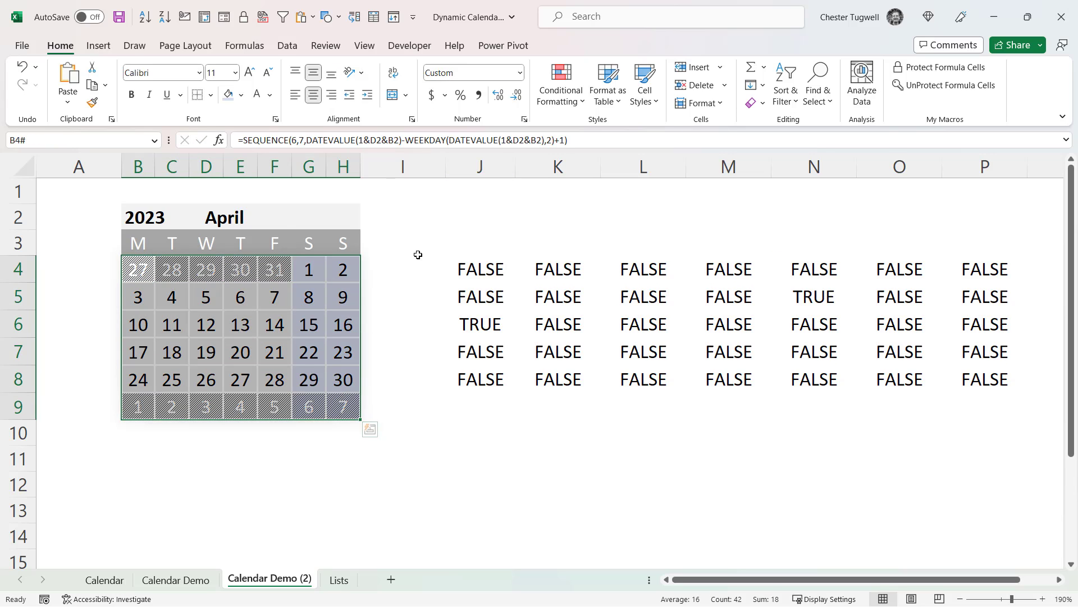
click(562, 93)
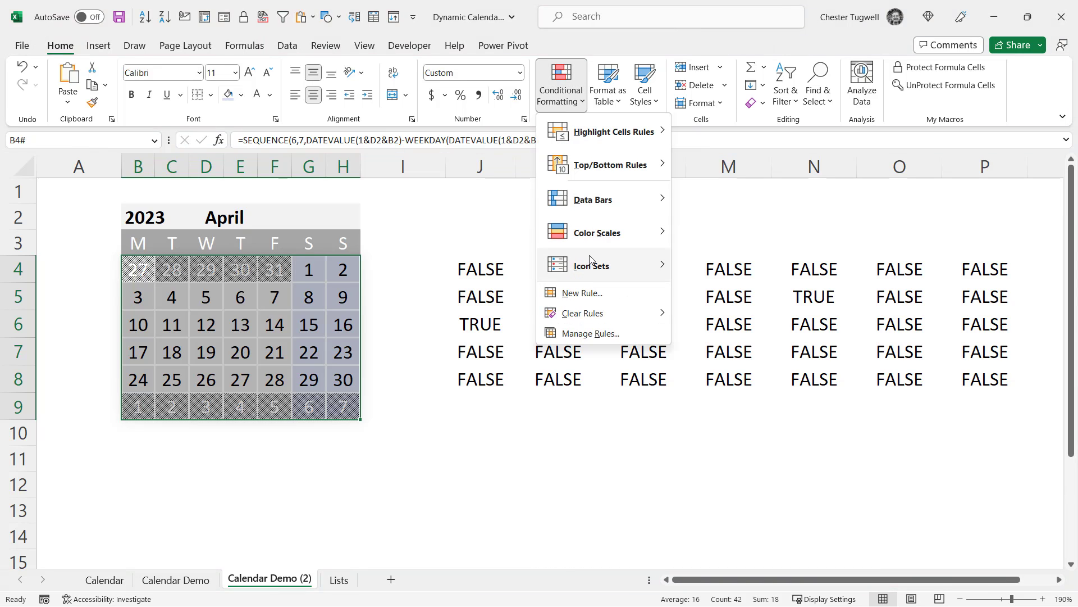
click(588, 294)
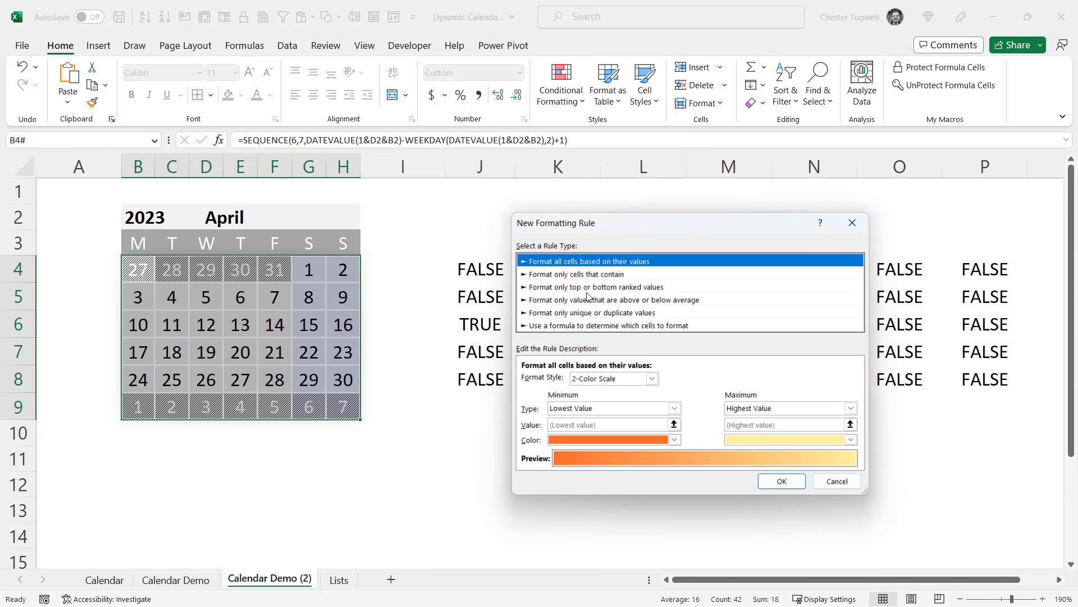
click(554, 326)
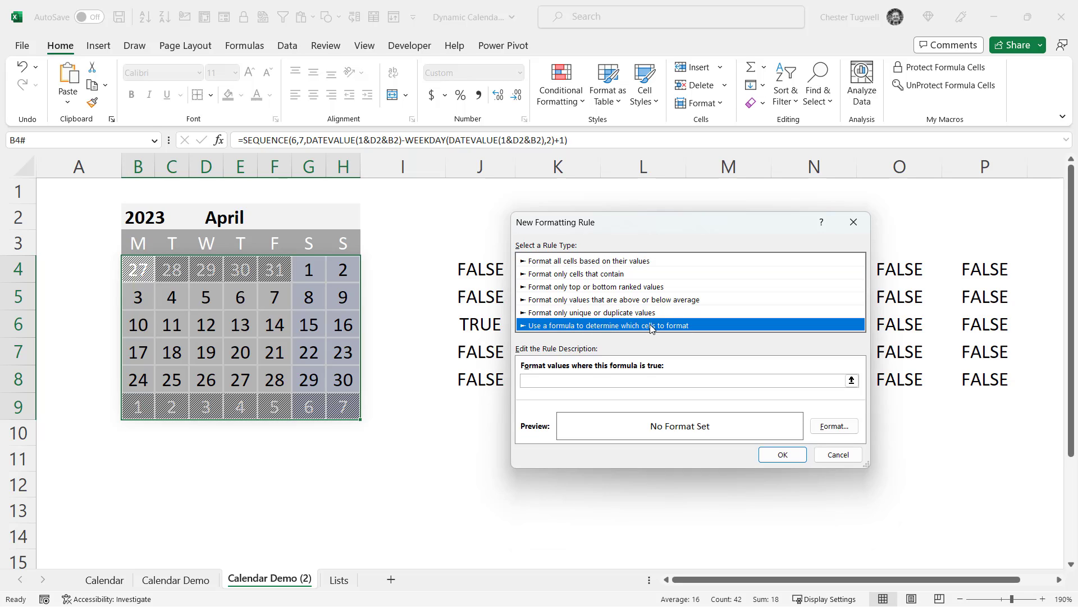
click(545, 381)
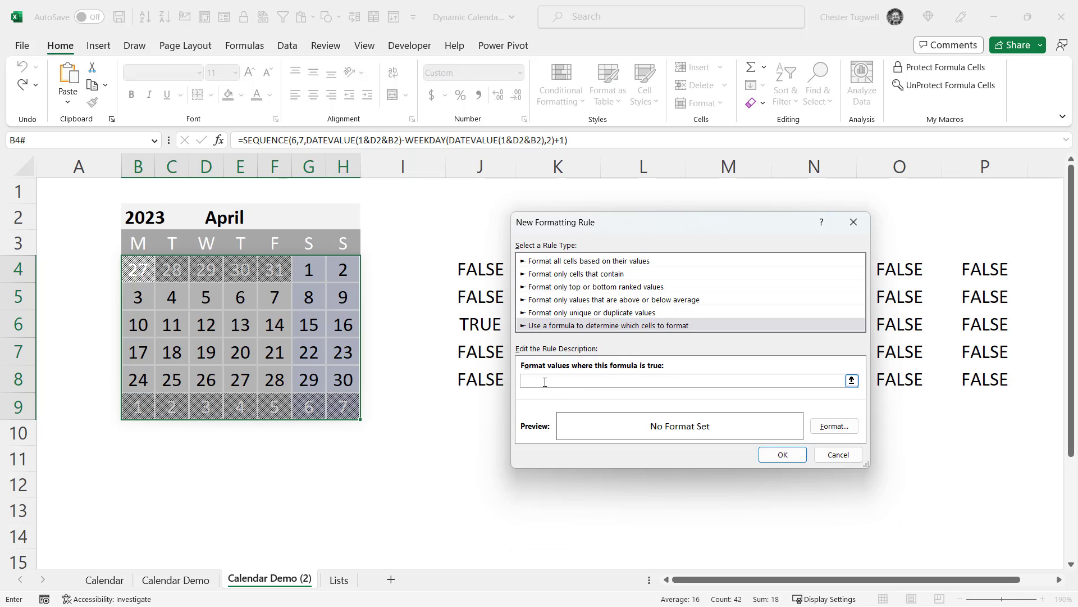
key(ctrl+v)
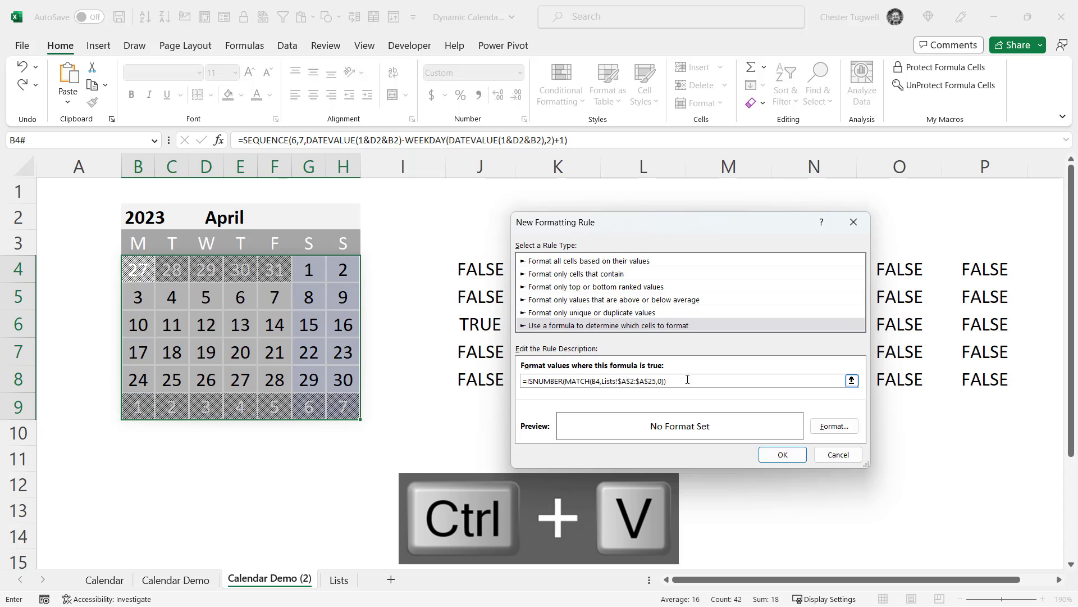
Give the bank holiday rule a light gold background fill and apply it to the calendar dates.
click(831, 426)
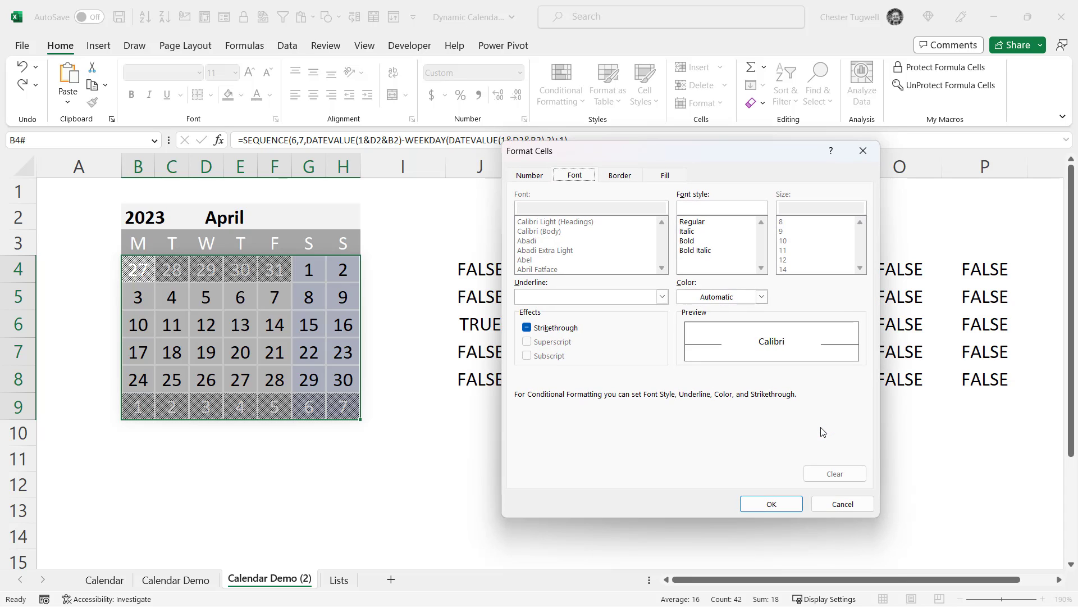
click(651, 177)
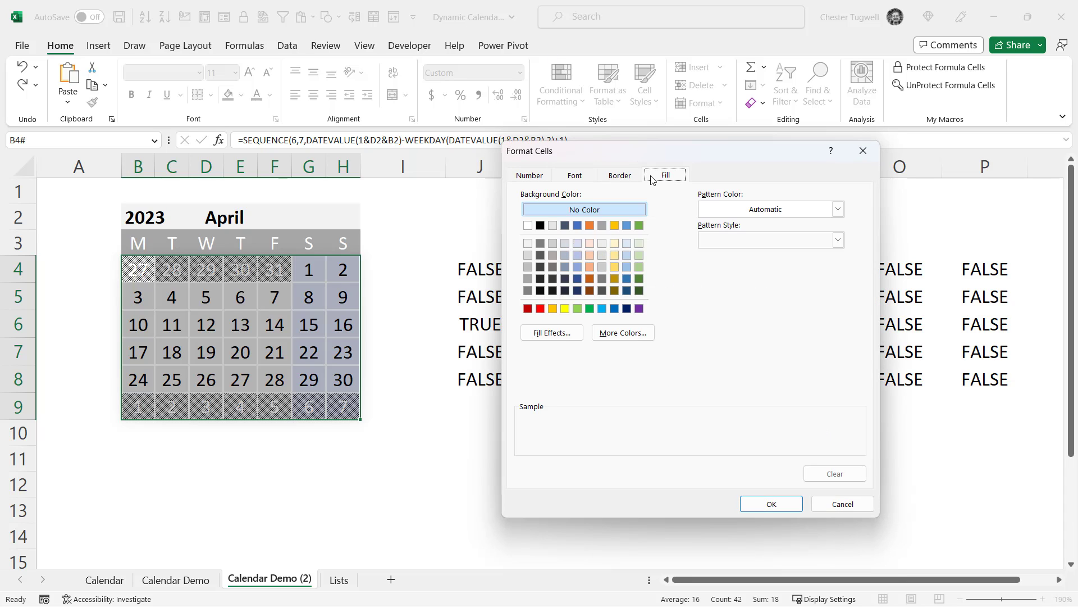
click(614, 255)
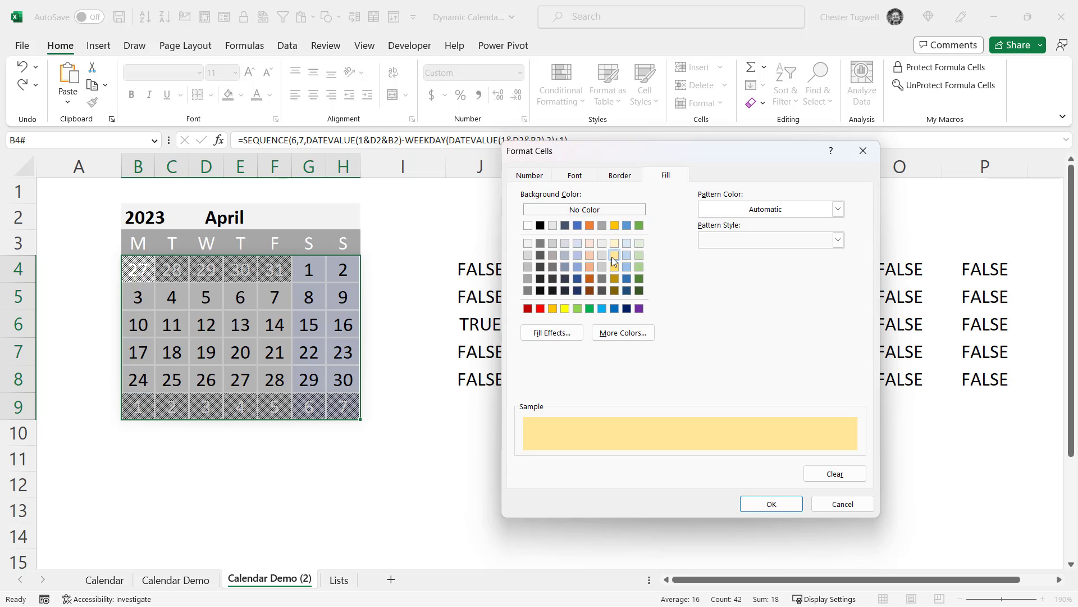
click(769, 507)
click(775, 455)
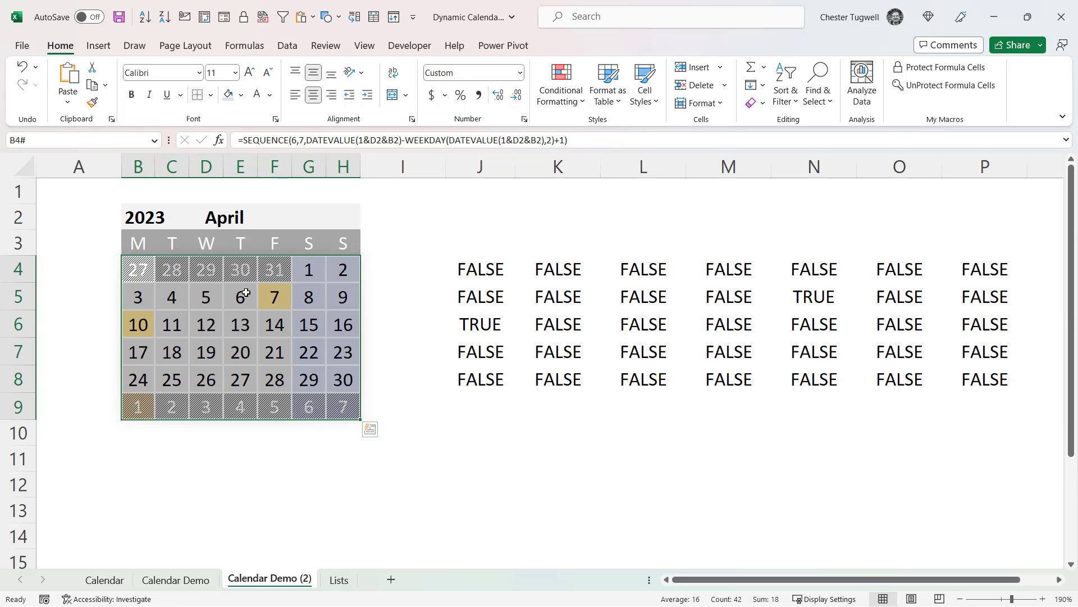
Set the calendar's month in D2 to May to test the bank holiday highlighting.
click(265, 215)
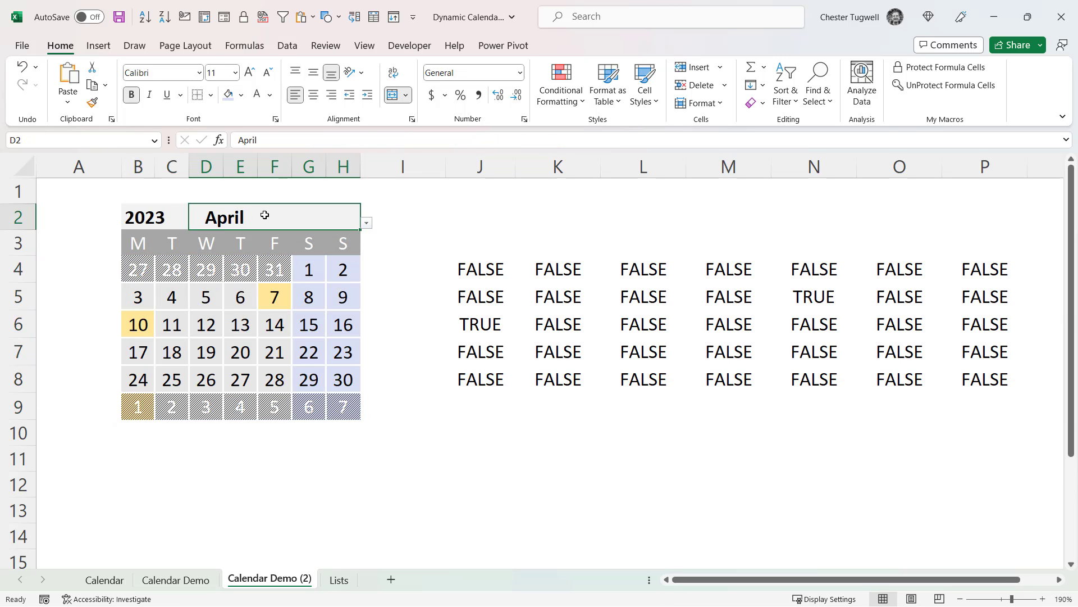
click(366, 223)
click(192, 255)
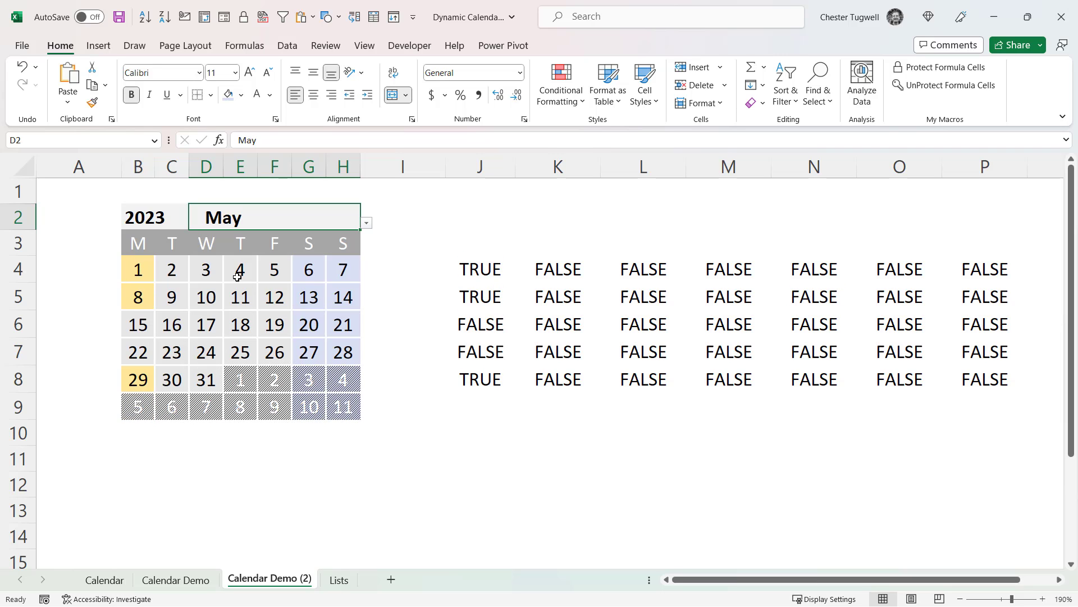
Clear the TRUE/FALSE helper results in J4:P8 and set the calendar's month in D2 to January.
drag(471, 269, 980, 375)
key(Delete)
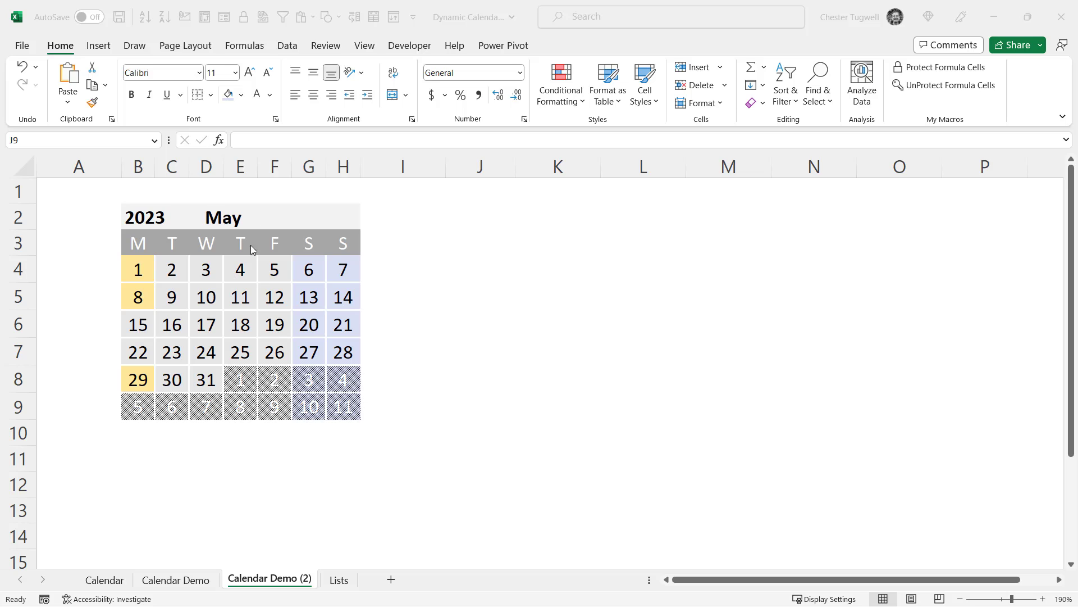
click(264, 218)
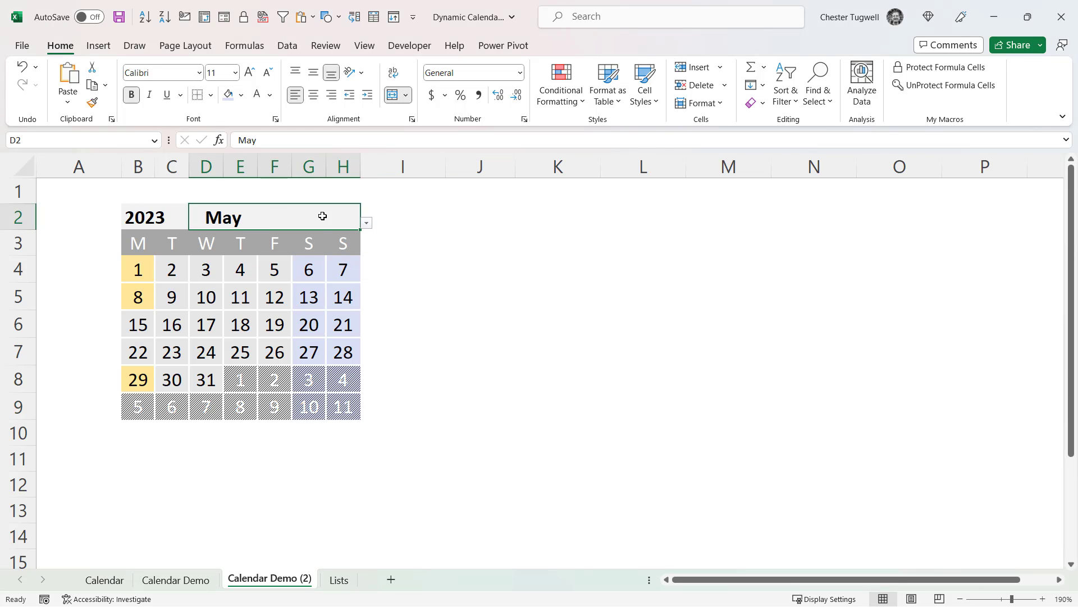
click(367, 225)
drag(355, 304, 355, 274)
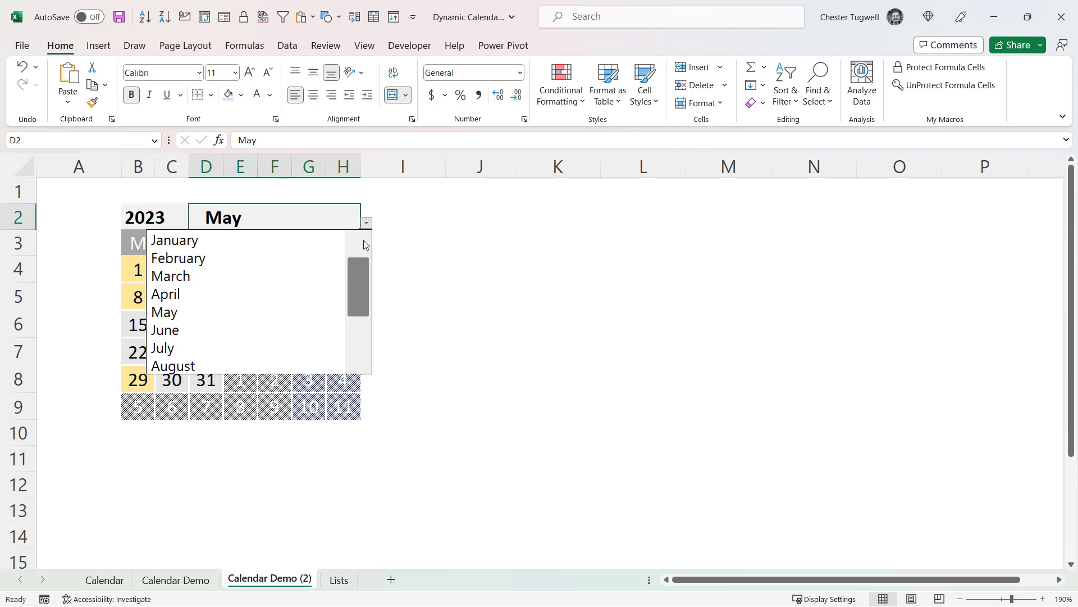
click(265, 240)
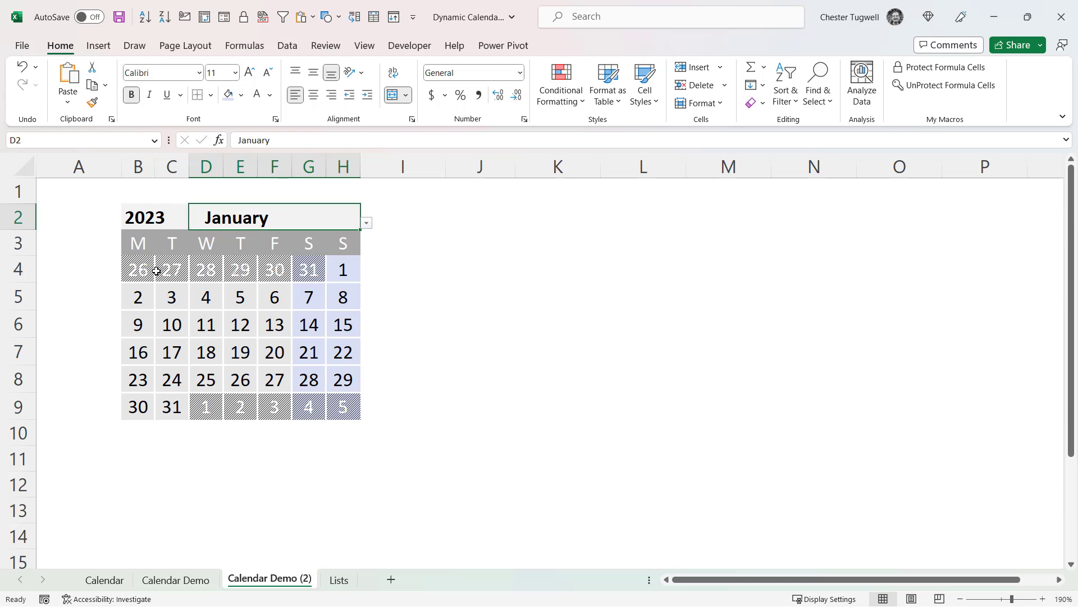
Check the current date with a temporary =TODAY() formula in K4, and clear the cell again.
click(518, 258)
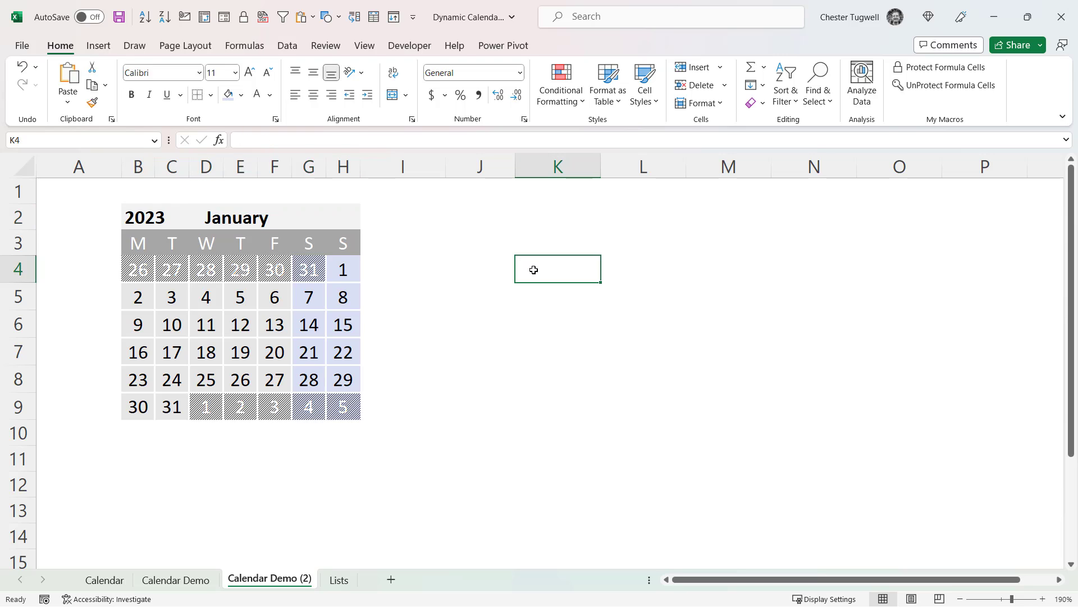
text(=today)
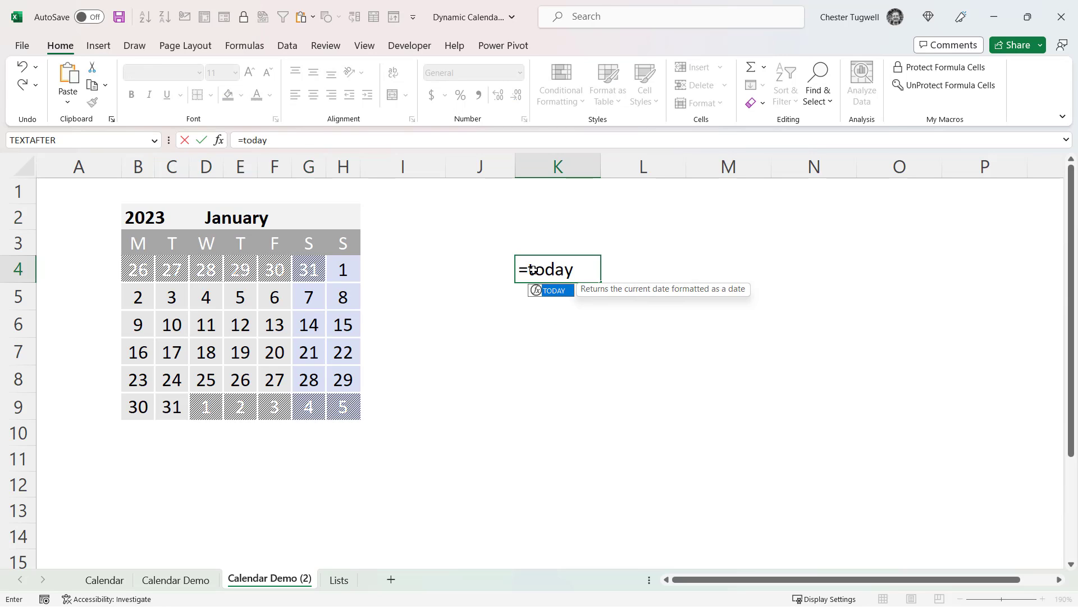
text(())
key(Return)
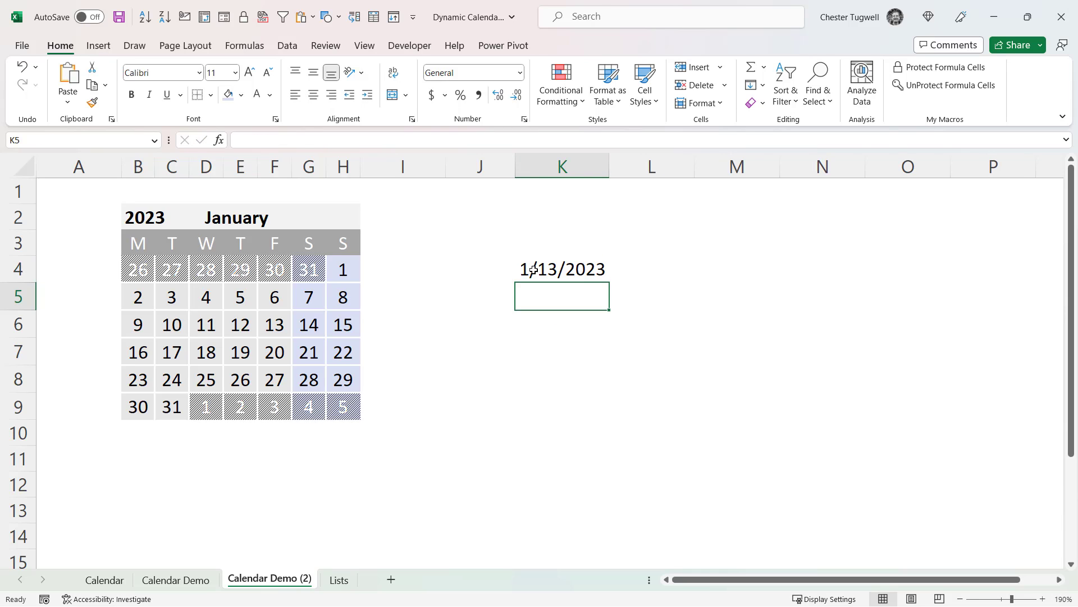
click(555, 274)
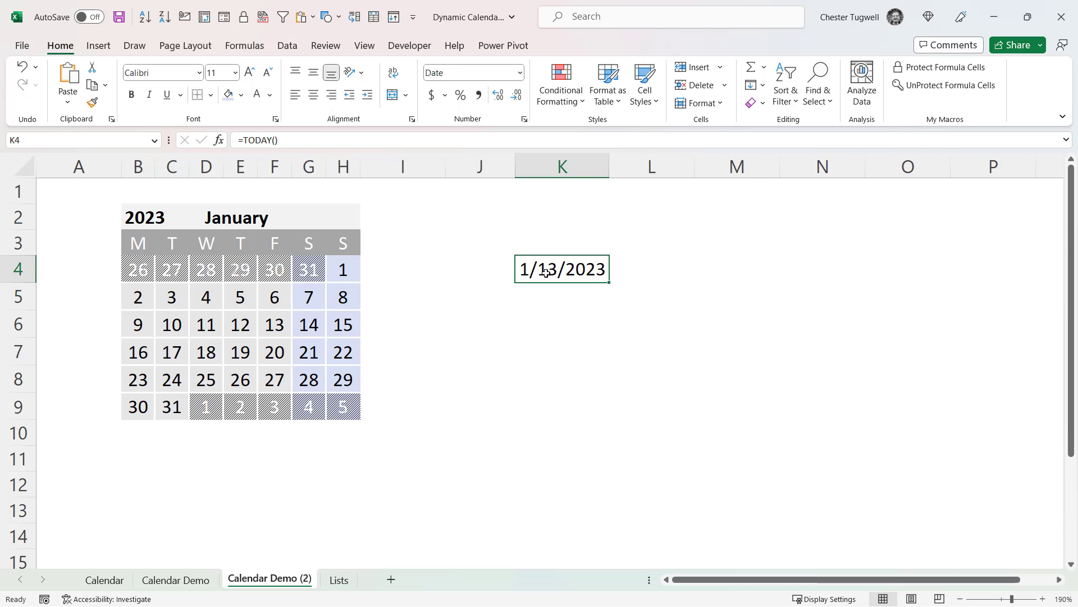
key(Delete)
Start a formula-based conditional formatting rule for the calendar dates B4:H9, using the formula =B4=TODAY().
drag(140, 274, 358, 368)
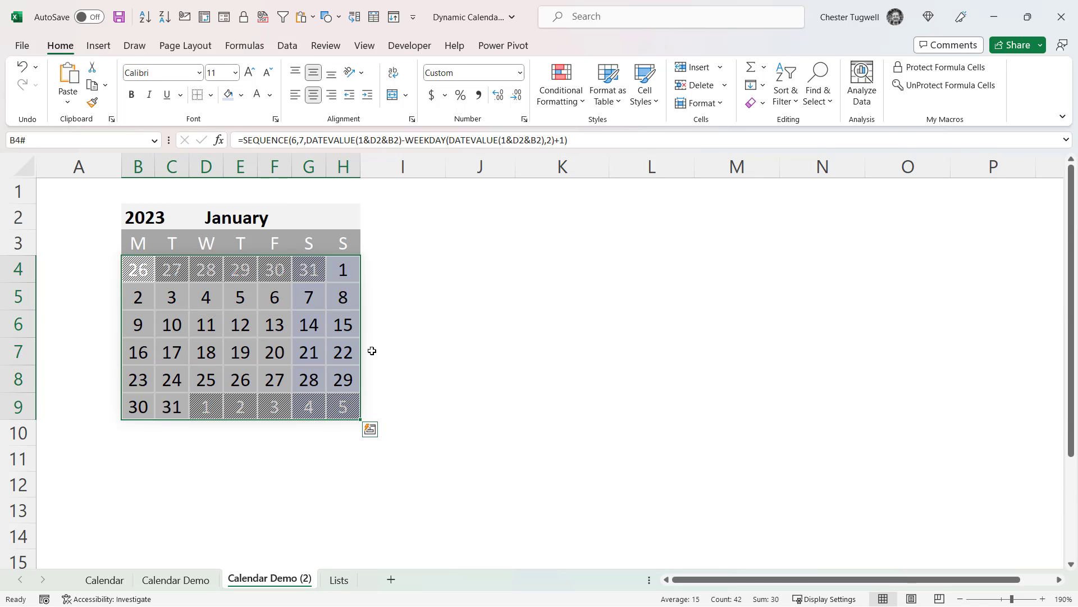
click(561, 96)
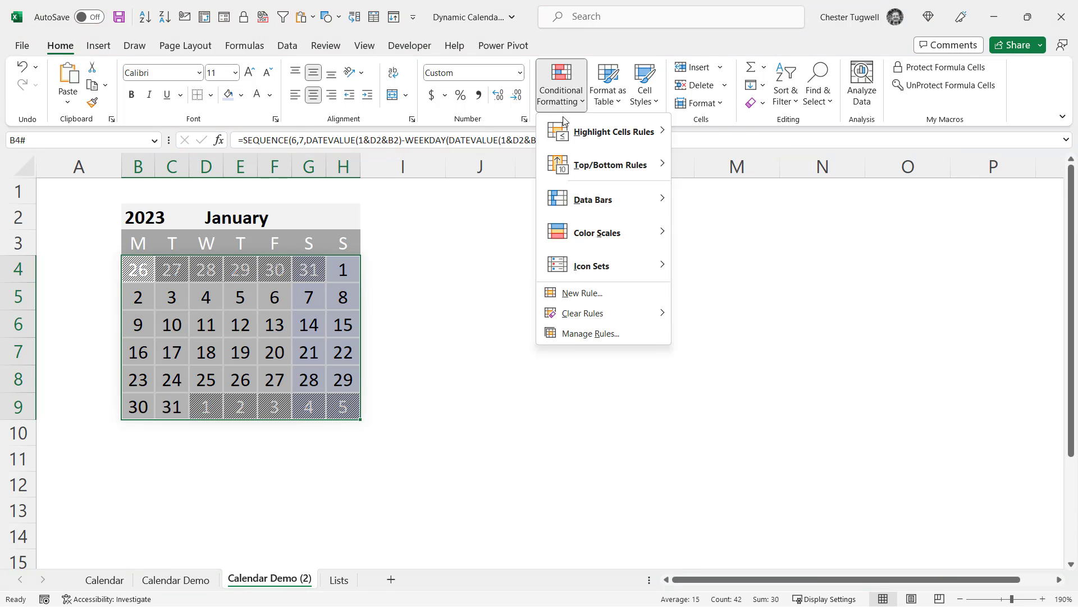
click(579, 293)
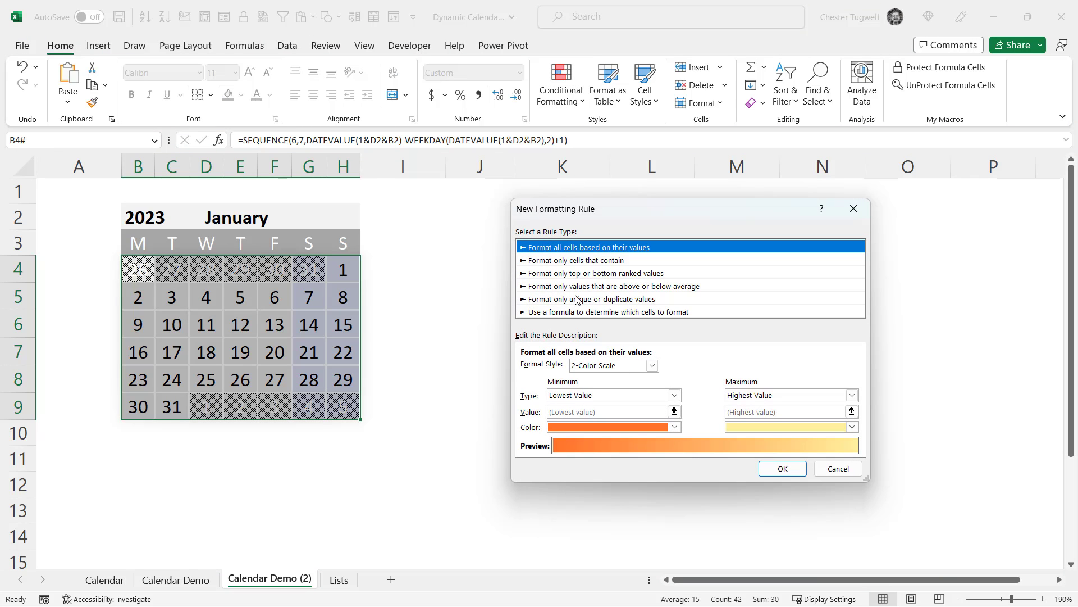
click(568, 313)
click(539, 369)
click(539, 369)
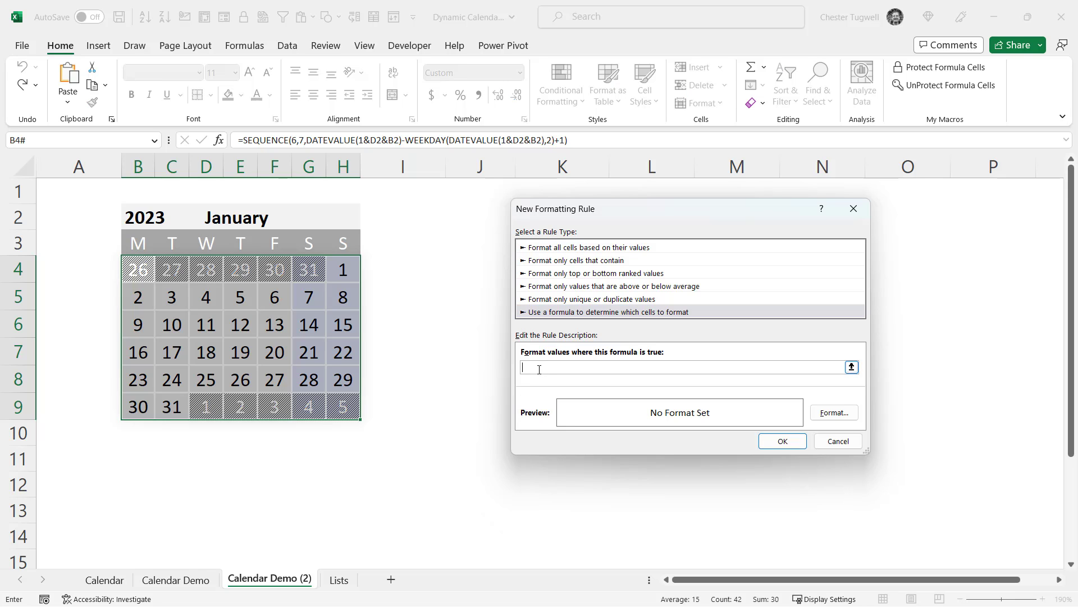
text(=)
text(B4=TODAY()
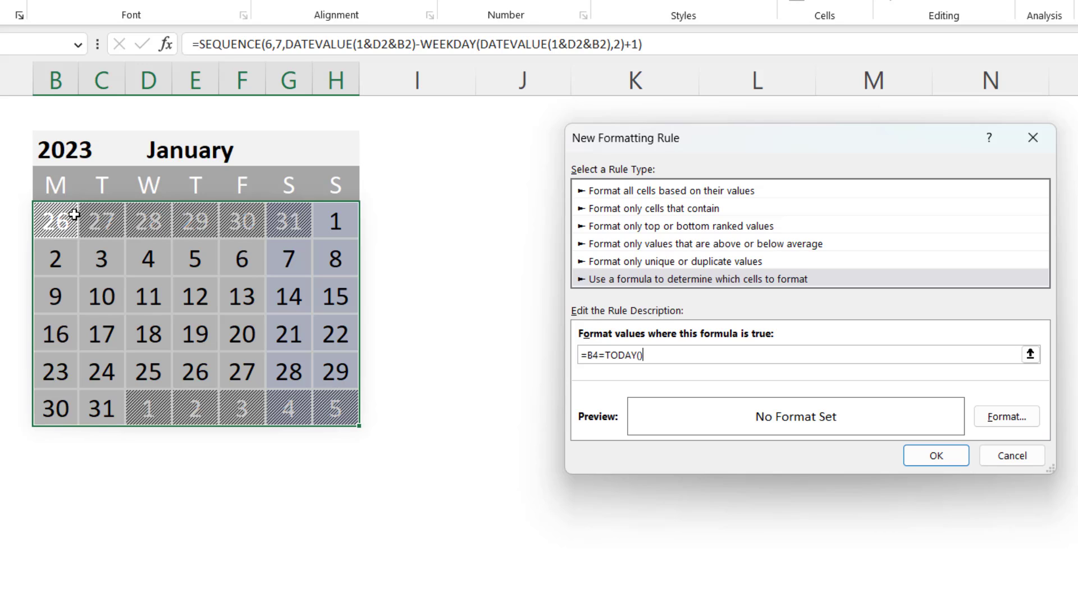
Give the current-date rule a gold outline border and gold font colour, and apply it to the calendar dates.
click(1006, 418)
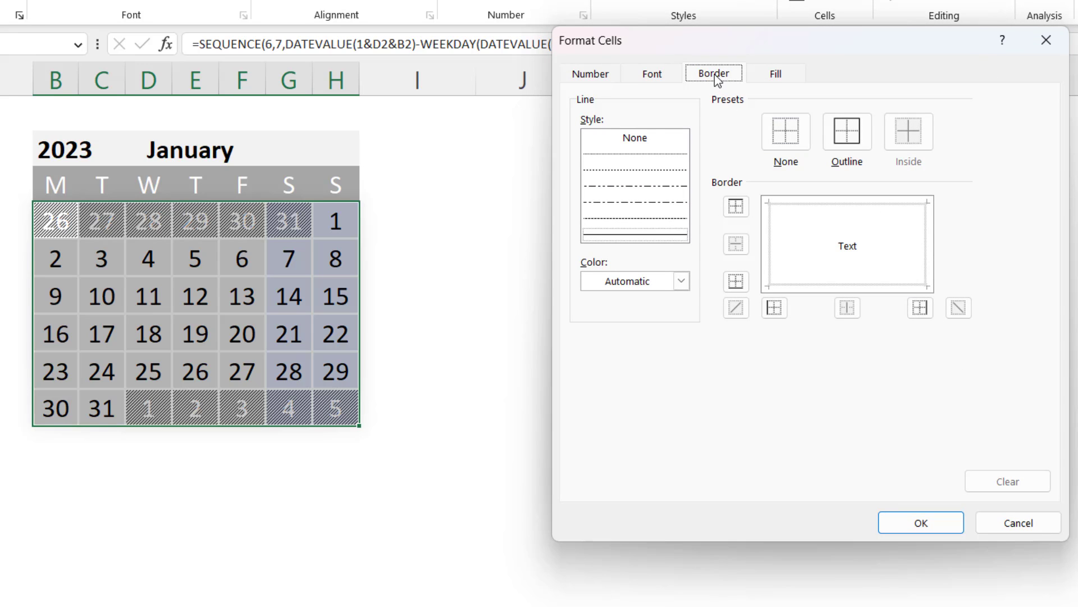
click(682, 281)
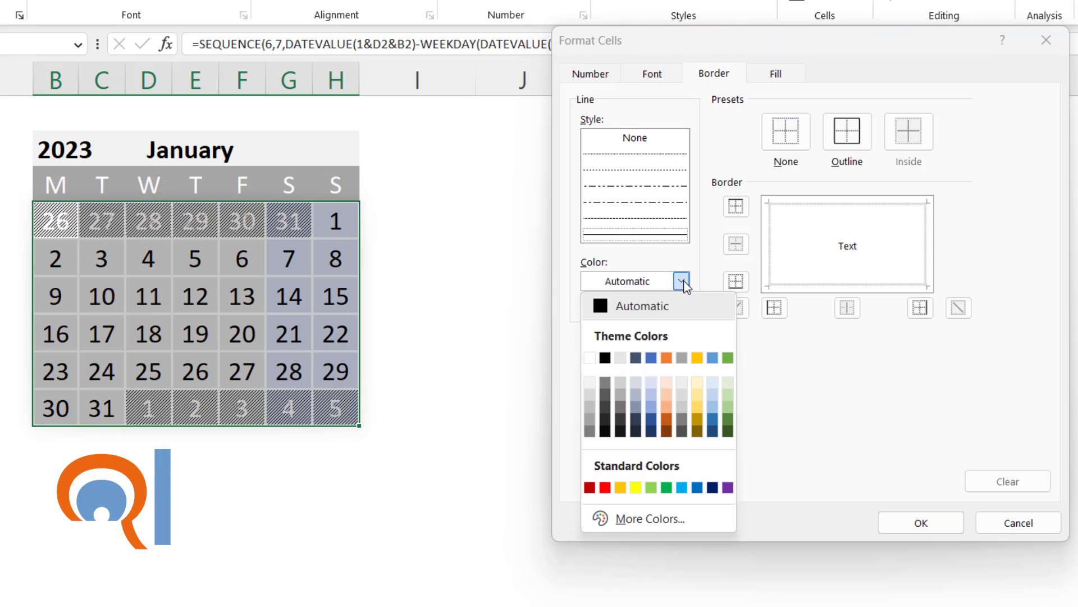
click(697, 358)
click(845, 135)
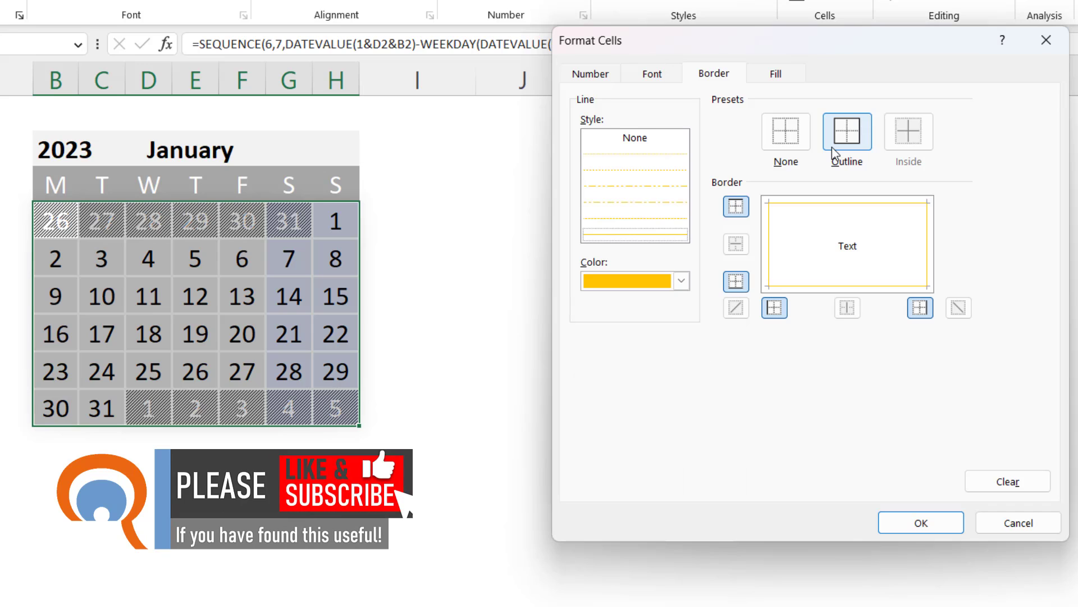
click(666, 75)
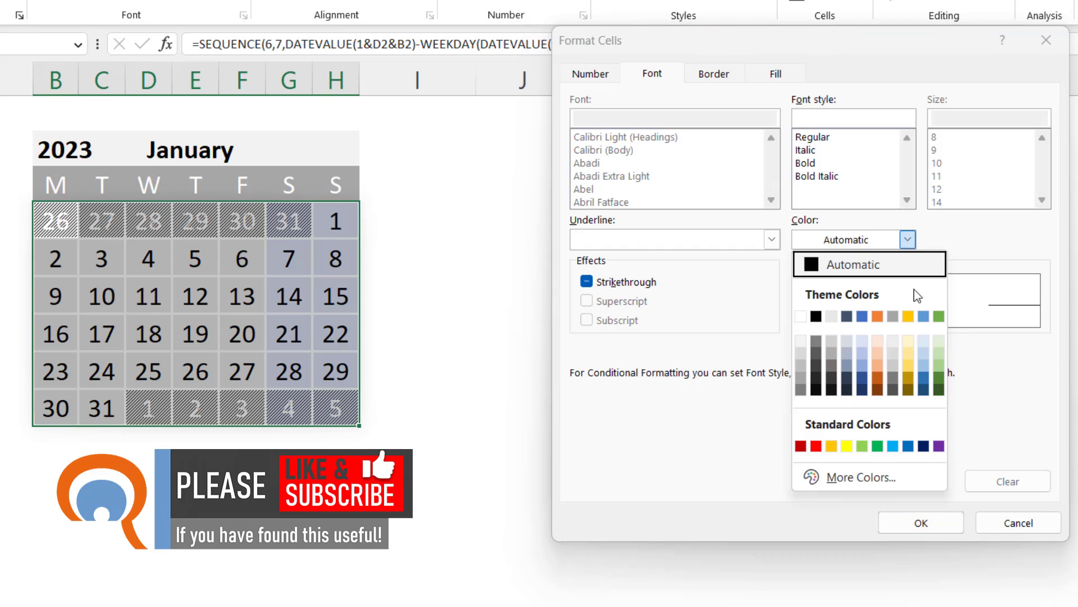
click(908, 316)
click(921, 522)
click(933, 464)
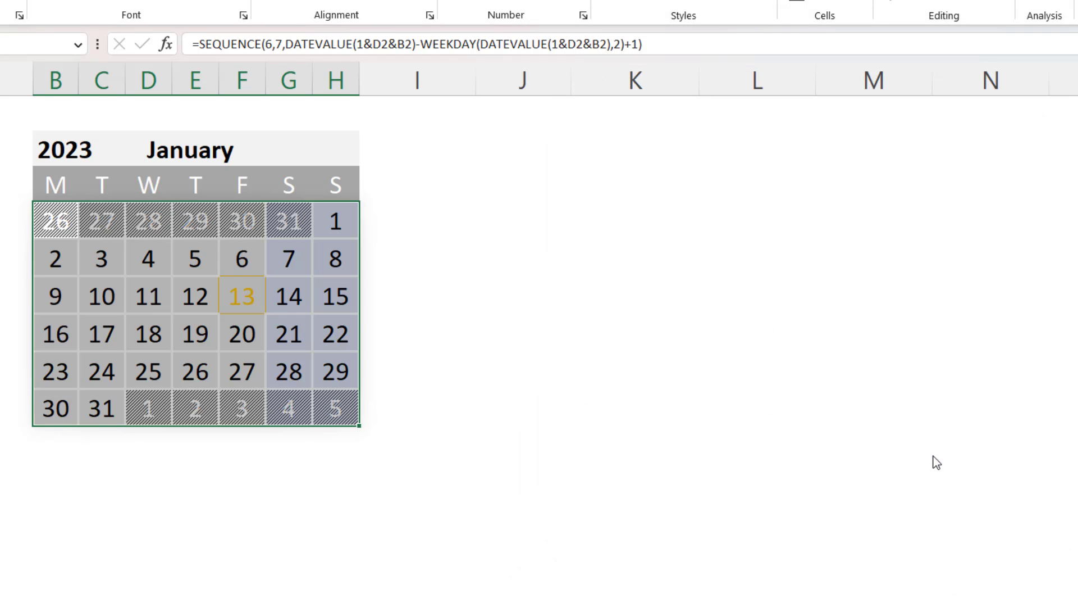
click(399, 335)
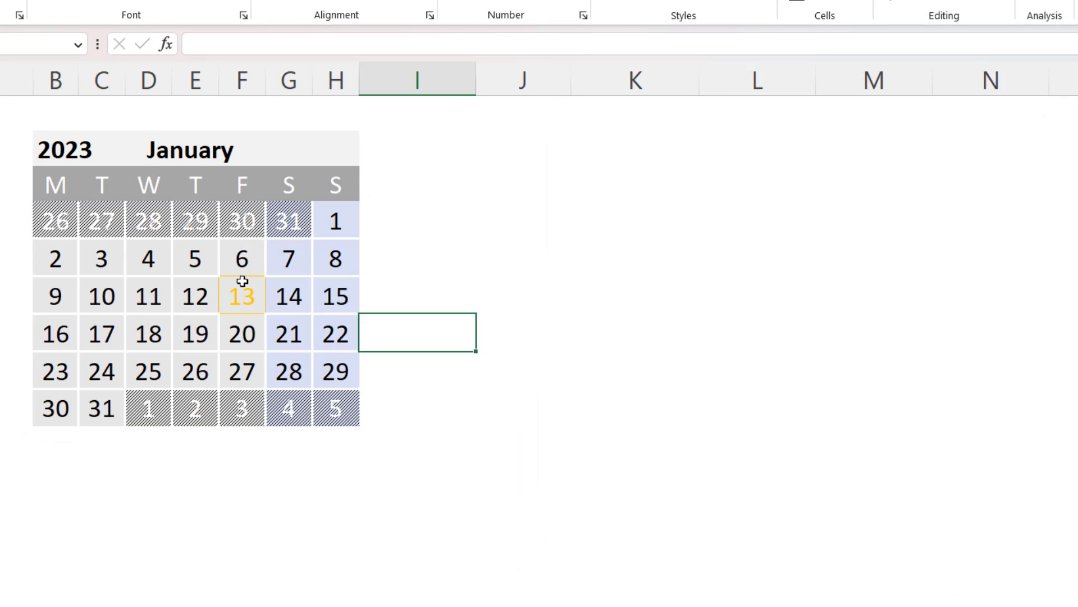